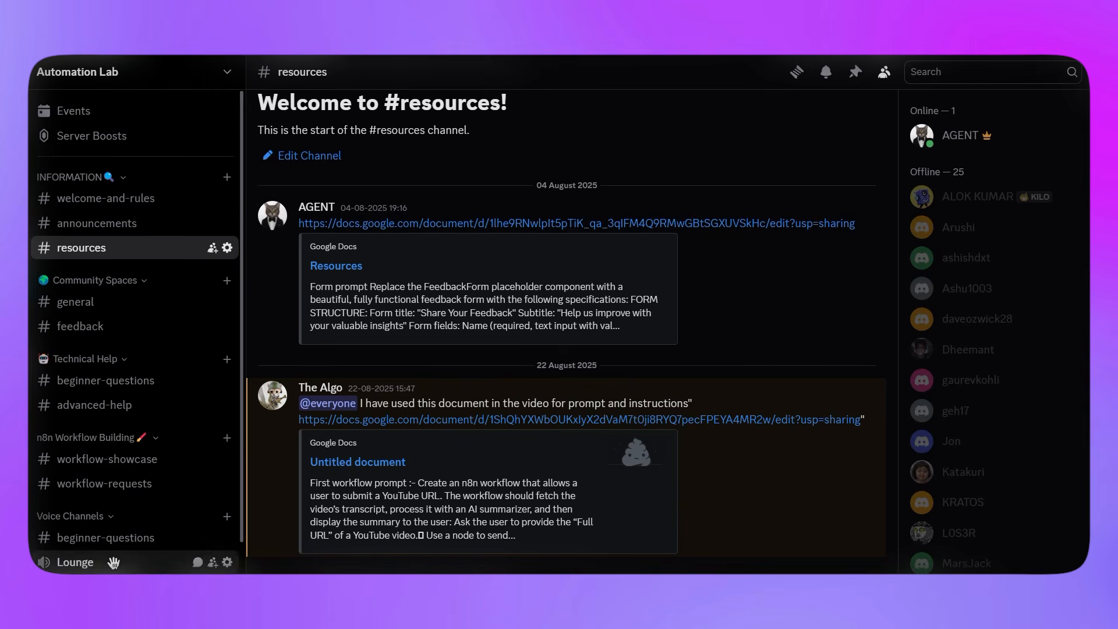
{"action": "scroll", "coordinate": [990, 408], "scroll_direction": "down", "scroll_amount": 5}
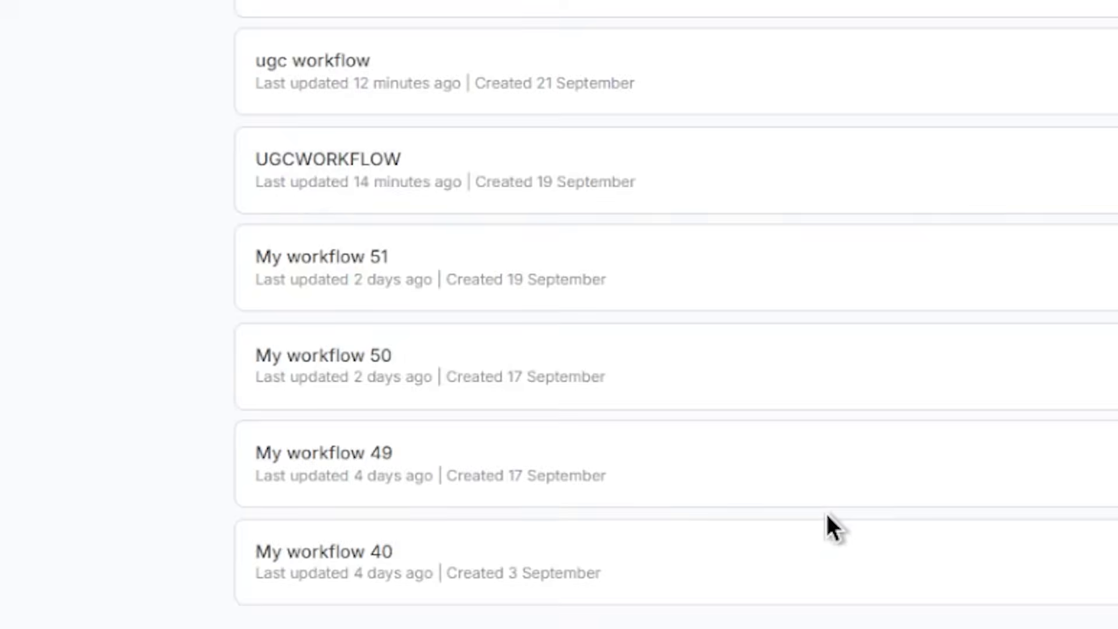
Create a new n8n workflow and name it UGC ADD.
{"action": "left_click", "coordinate": [231, 257]}
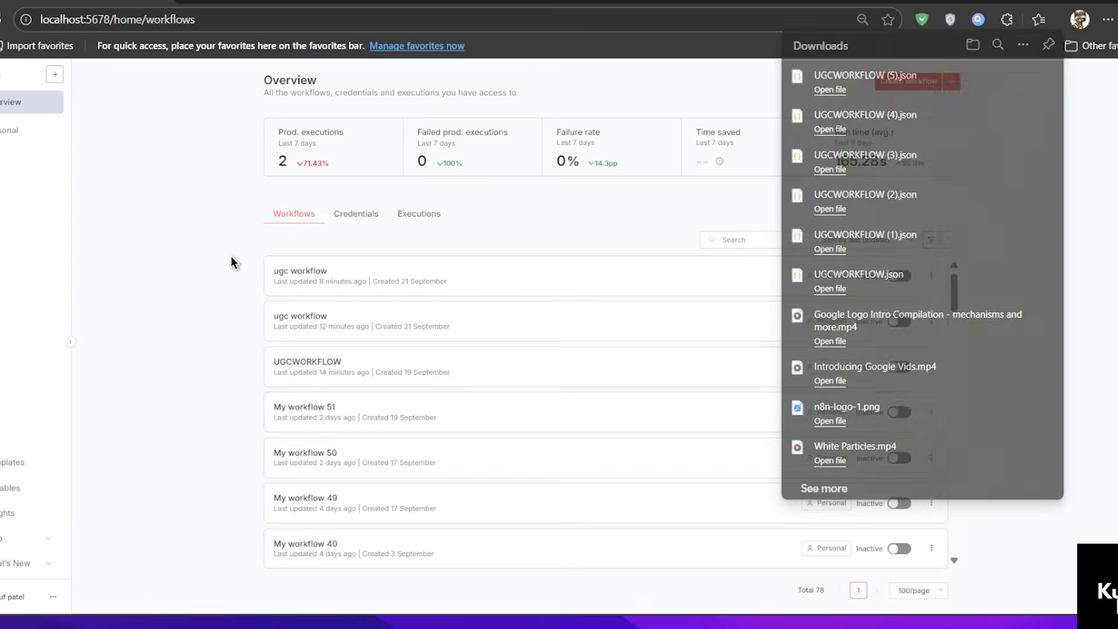
{"action": "left_click", "coordinate": [929, 82]}
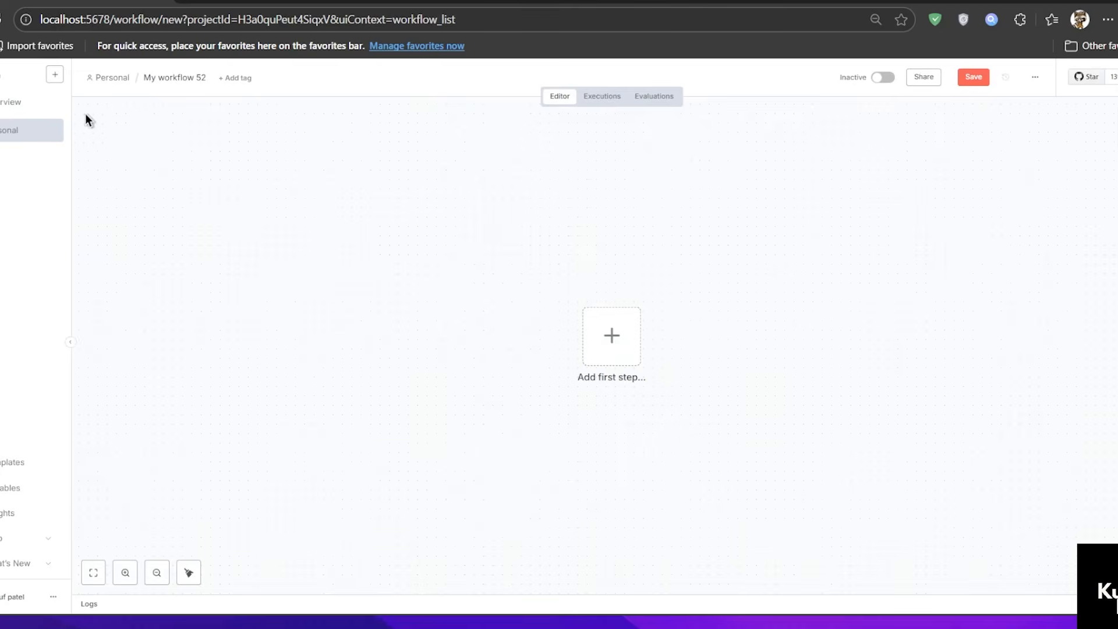
{"action": "left_click", "coordinate": [167, 78]}
{"action": "type", "text": "UGC AD"}
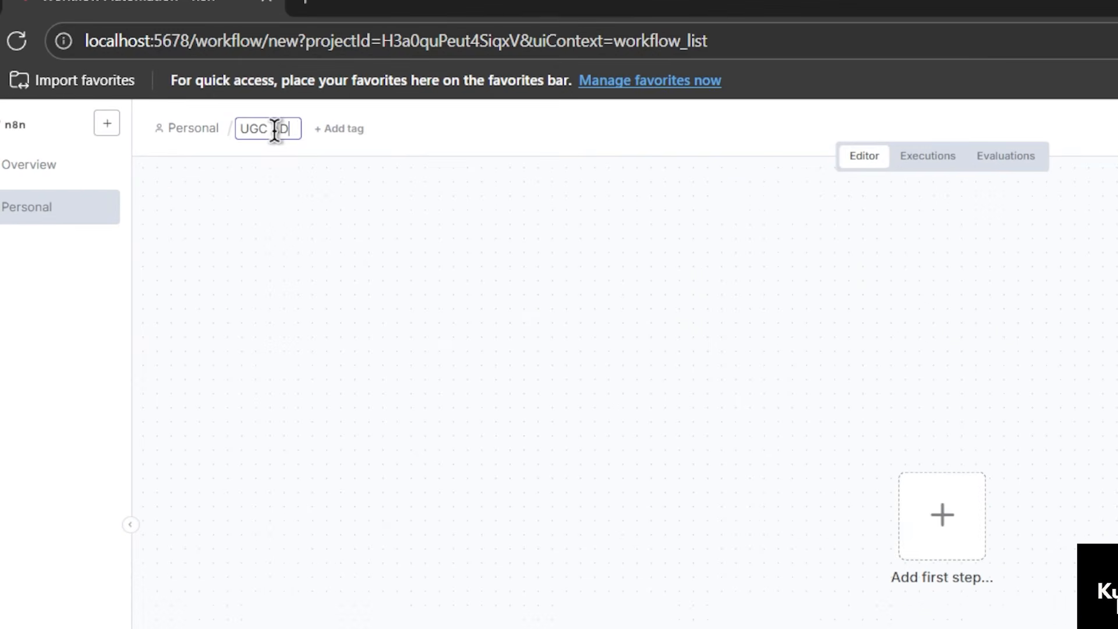
{"action": "type", "text": "D"}
{"action": "key", "text": "Return"}
Import the file UGCWORKFLOW (1).json into the UGC ADD workflow.
{"action": "left_click", "coordinate": [1006, 126]}
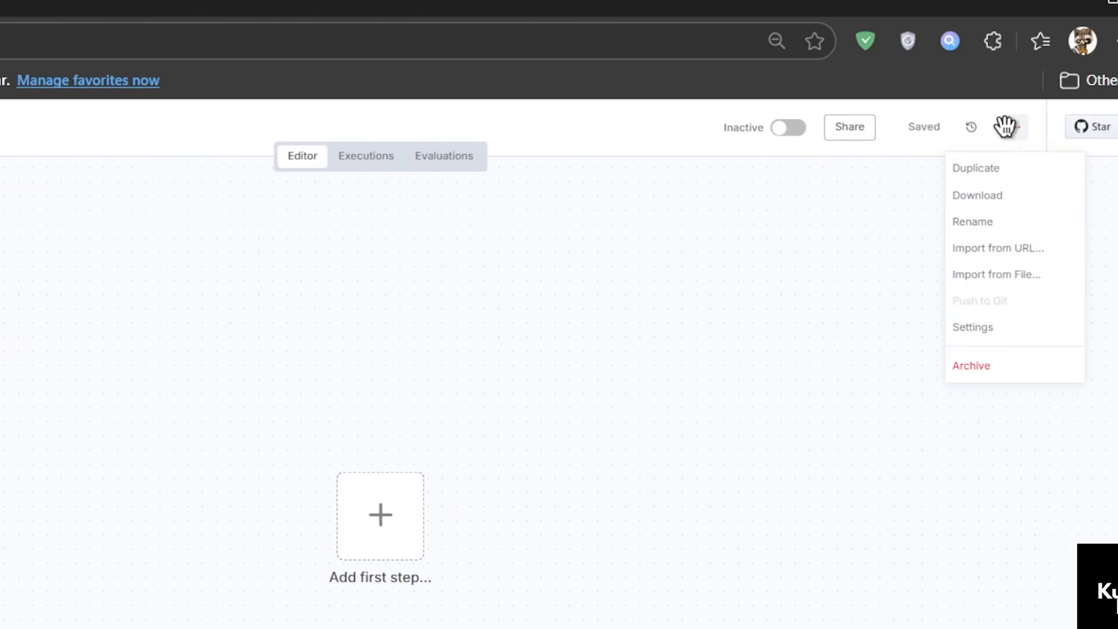
{"action": "left_click", "coordinate": [960, 275]}
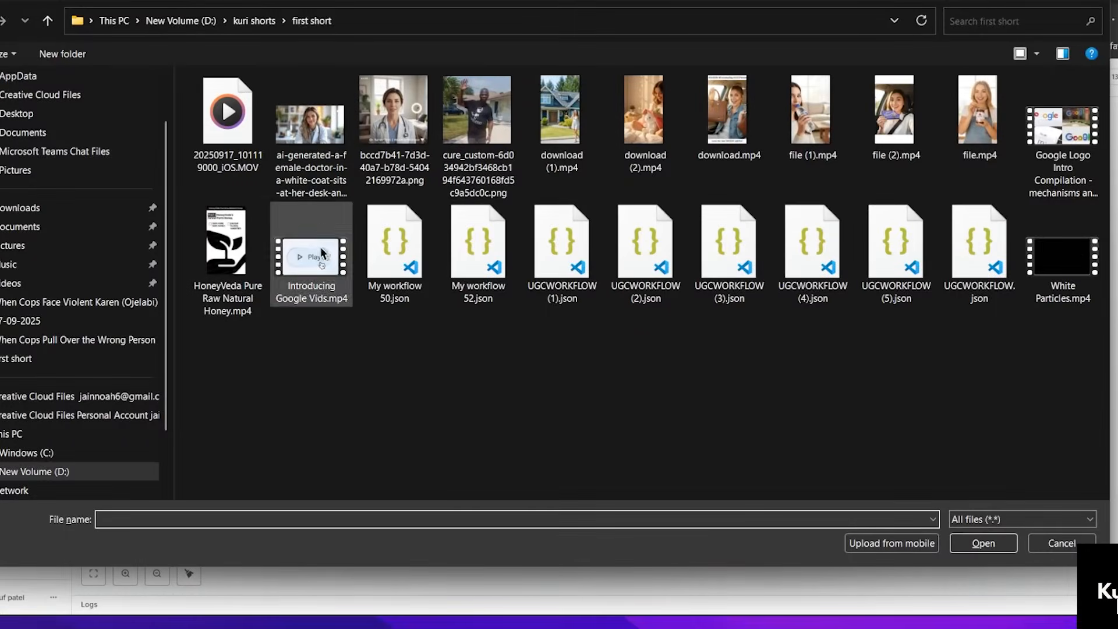
{"action": "left_click", "coordinate": [552, 271]}
{"action": "left_click", "coordinate": [997, 544]}
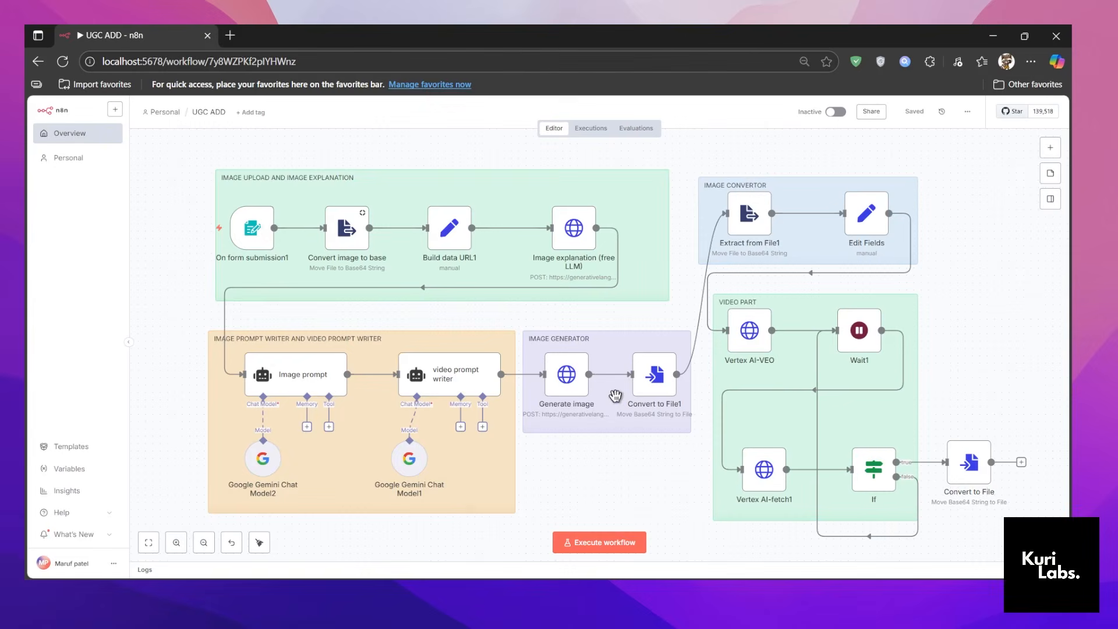
Execute the workflow and set the product name in the UGC Ad Creator form to "honey veda".
{"action": "left_click", "coordinate": [589, 535]}
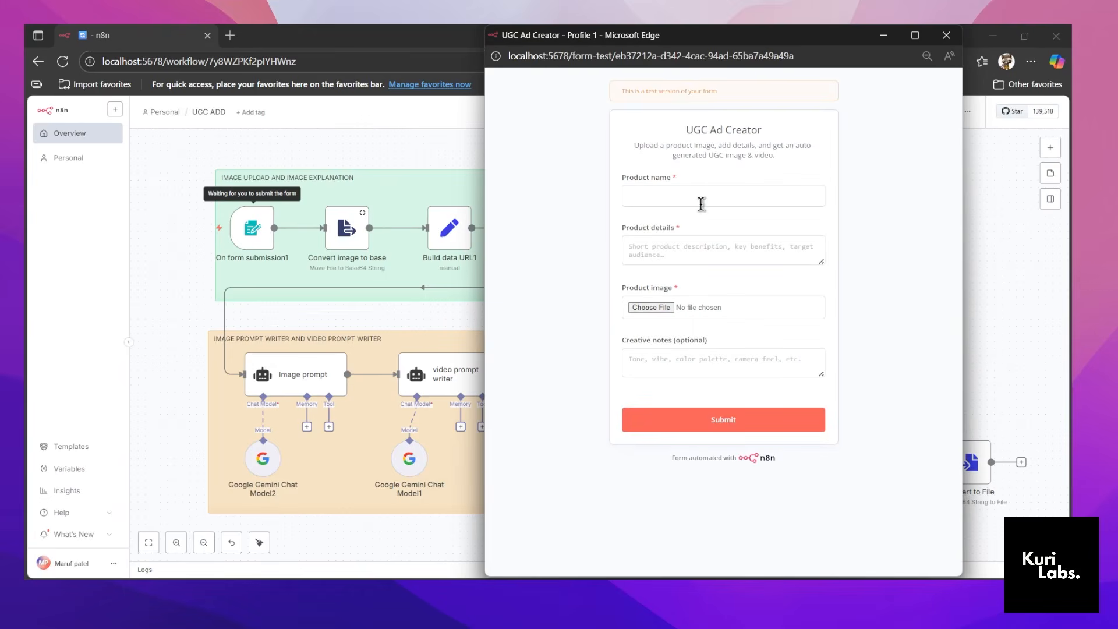
{"action": "left_click", "coordinate": [701, 204]}
{"action": "type", "text": "honey veda"}
Fill in the product details with "Create UGC add for this product , a beautiful women explain how good is this honey is, and it should be realitic".
{"action": "left_click", "coordinate": [678, 252]}
{"action": "type", "text": "Create UGC add for this product , a beautiful"}
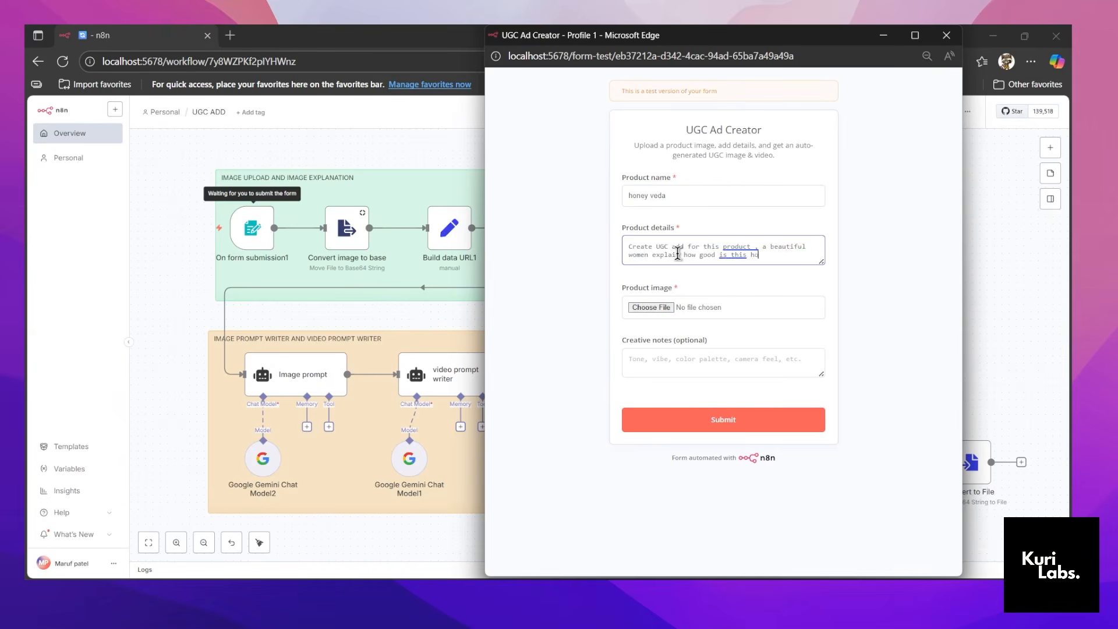
{"action": "type", "text": " it should be realitic"}
Attach Himalayan_500gm-58.png as the product image and submit the UGC Ad Creator form, leaving the workflow canvas in view.
{"action": "left_click", "coordinate": [664, 307]}
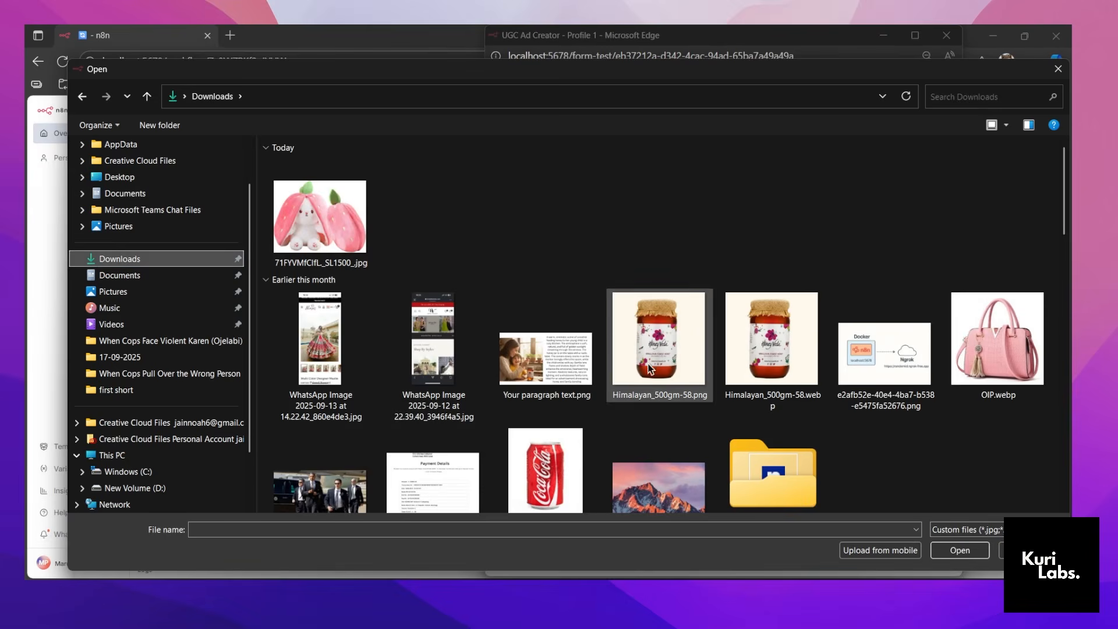
{"action": "left_click", "coordinate": [661, 361]}
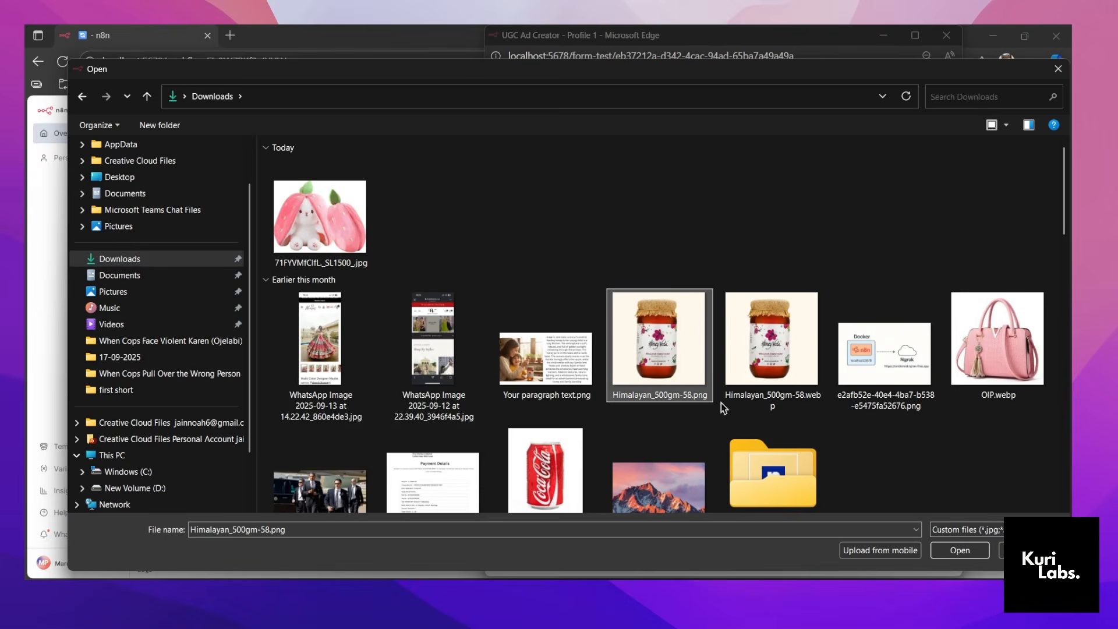
{"action": "left_click", "coordinate": [962, 551]}
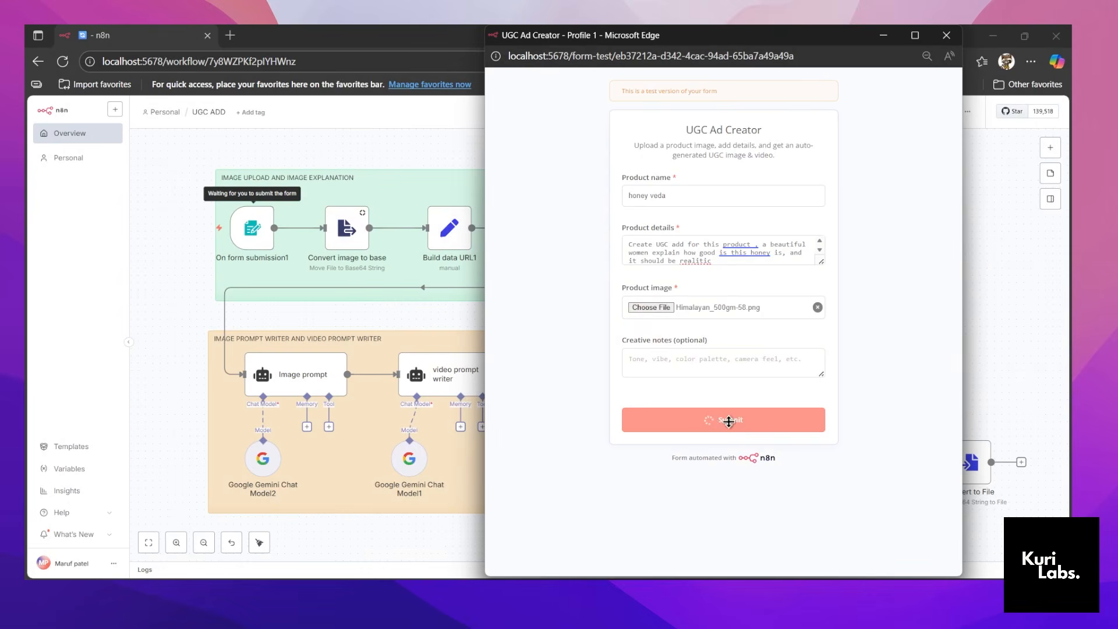
{"action": "left_click", "coordinate": [884, 35]}
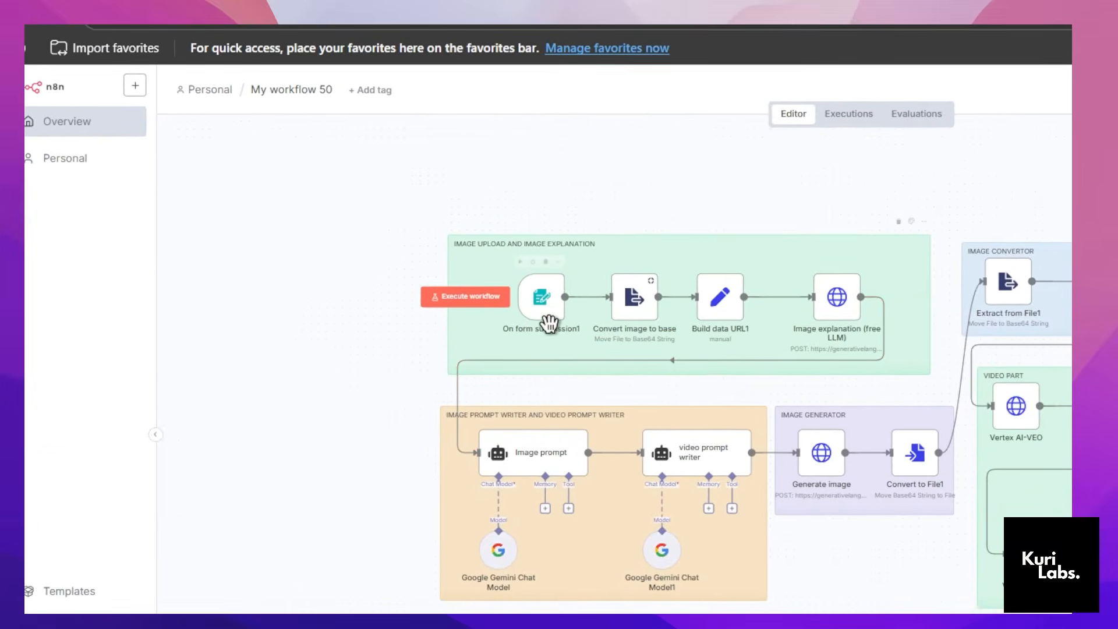
Open the On form submission1 node in My workflow 50 and review its form title, Product name and Product details settings.
{"action": "double_click", "coordinate": [548, 322]}
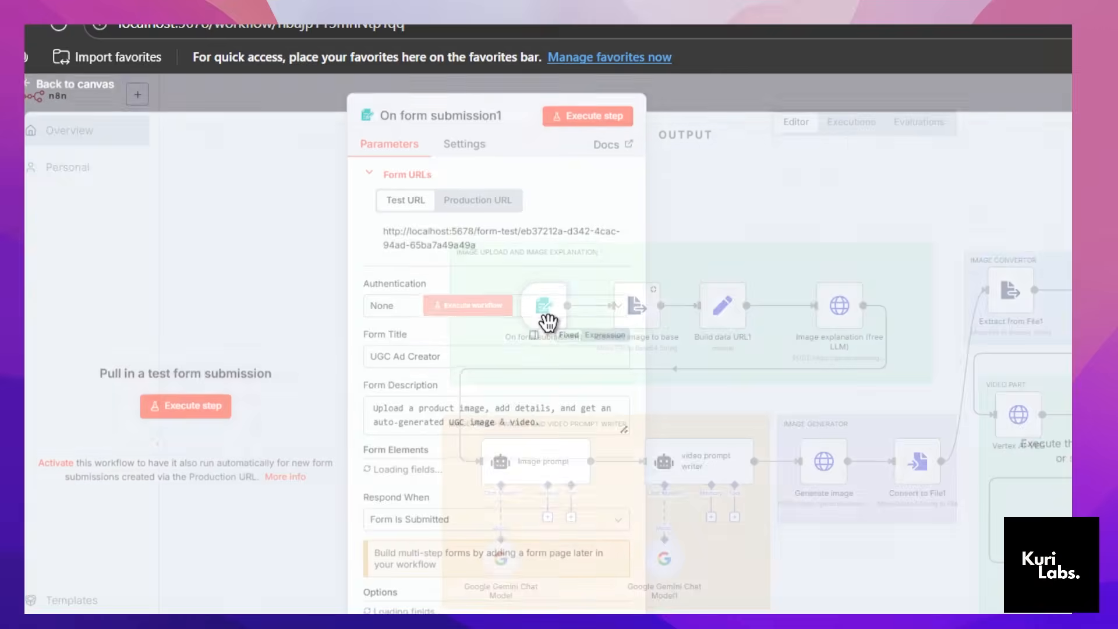
{"action": "left_click", "coordinate": [446, 369]}
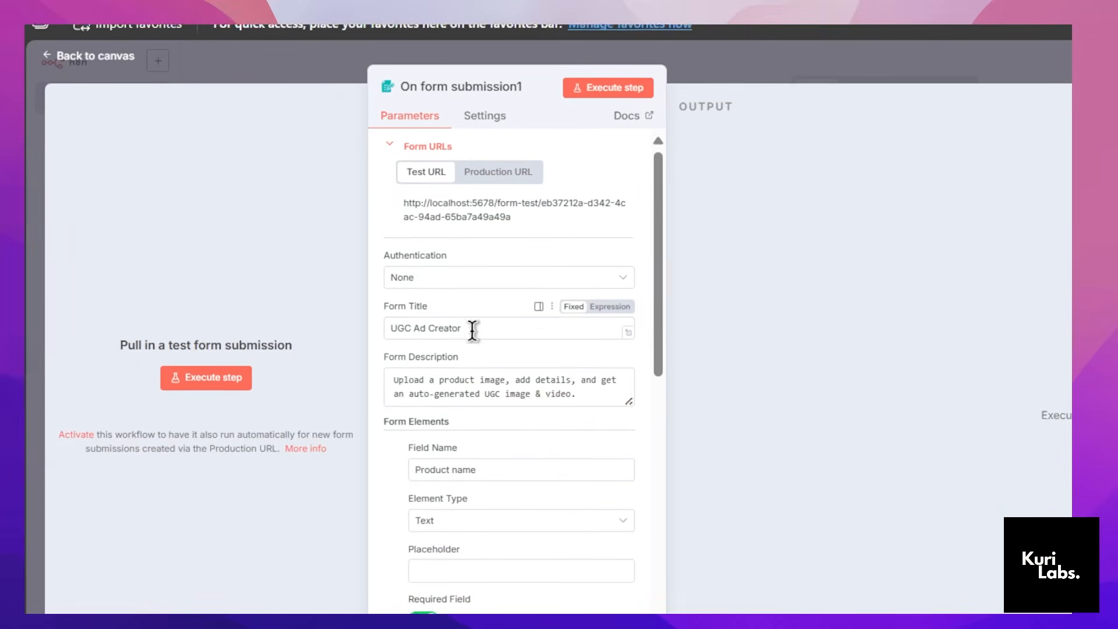
{"action": "key", "text": "ctrl+a"}
{"action": "scroll", "coordinate": [407, 338], "scroll_direction": "down", "scroll_amount": 5}
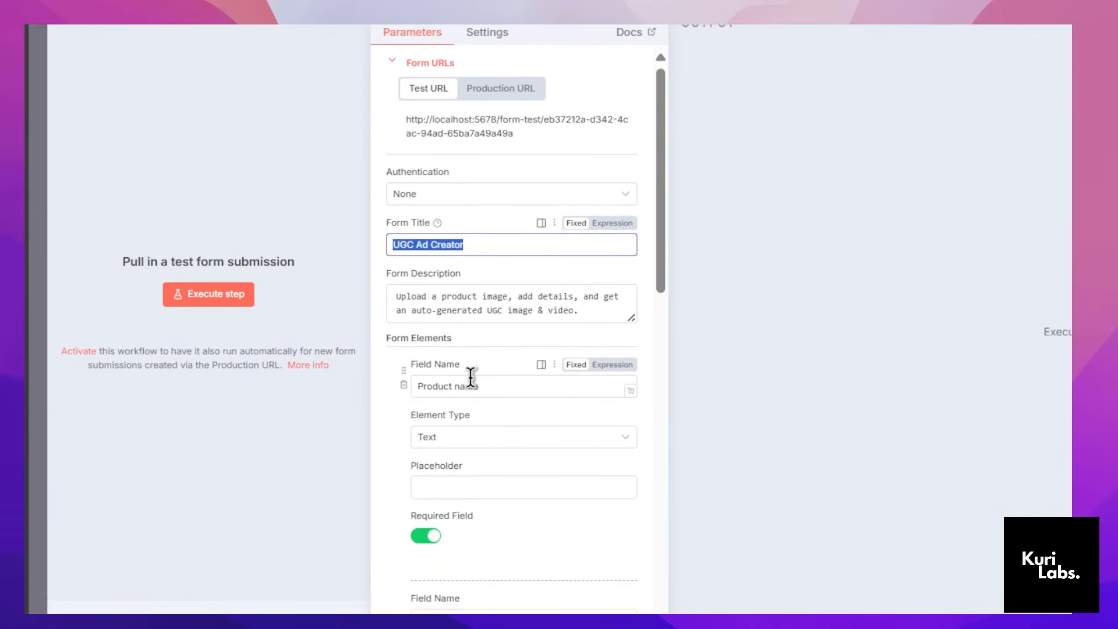
{"action": "left_click", "coordinate": [460, 152]}
{"action": "key", "text": "ctrl+a"}
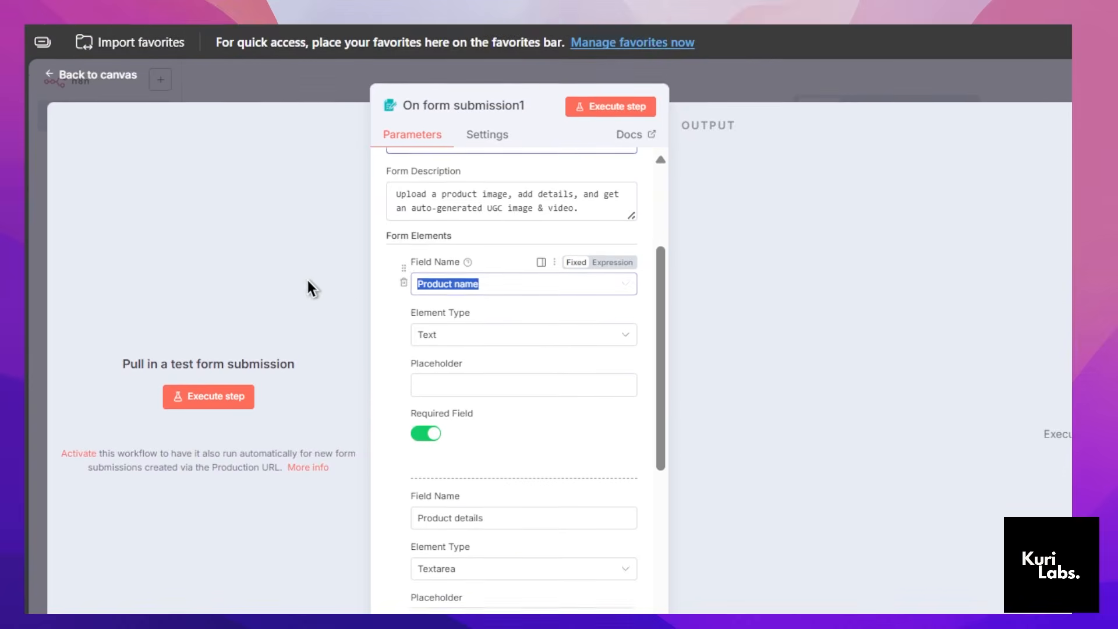
{"action": "left_click", "coordinate": [491, 463]}
{"action": "key", "text": "ctrl+a"}
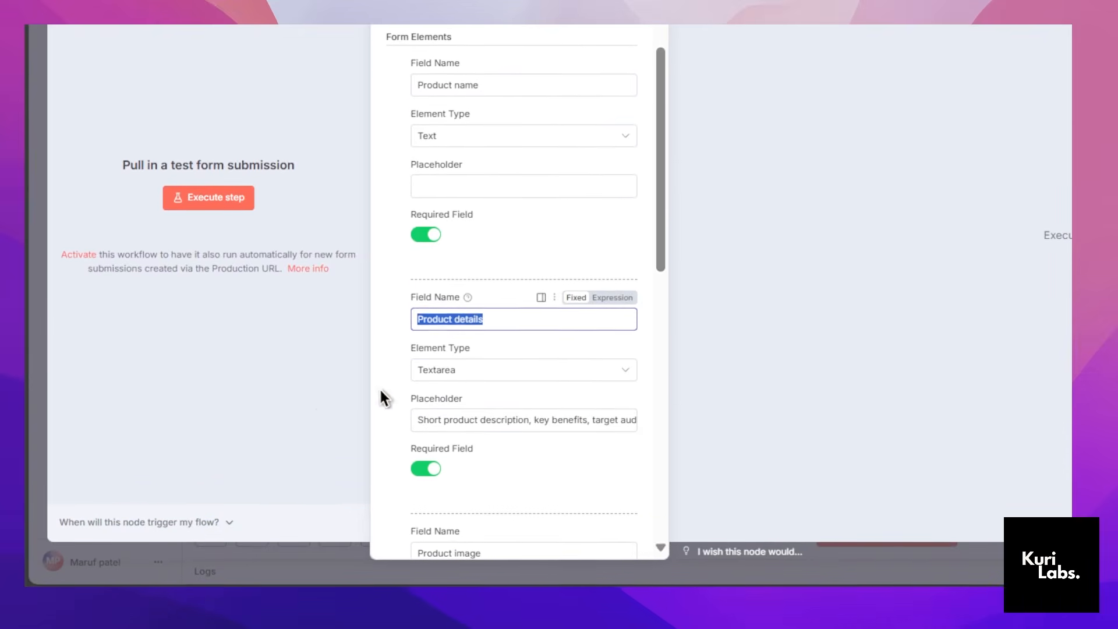
Review the Product image and Creative notes (optional) field settings in the On form submission1 node.
{"action": "scroll", "coordinate": [566, 314], "scroll_direction": "down", "scroll_amount": 3}
{"action": "left_click", "coordinate": [539, 347]}
{"action": "key", "text": "ctrl+a"}
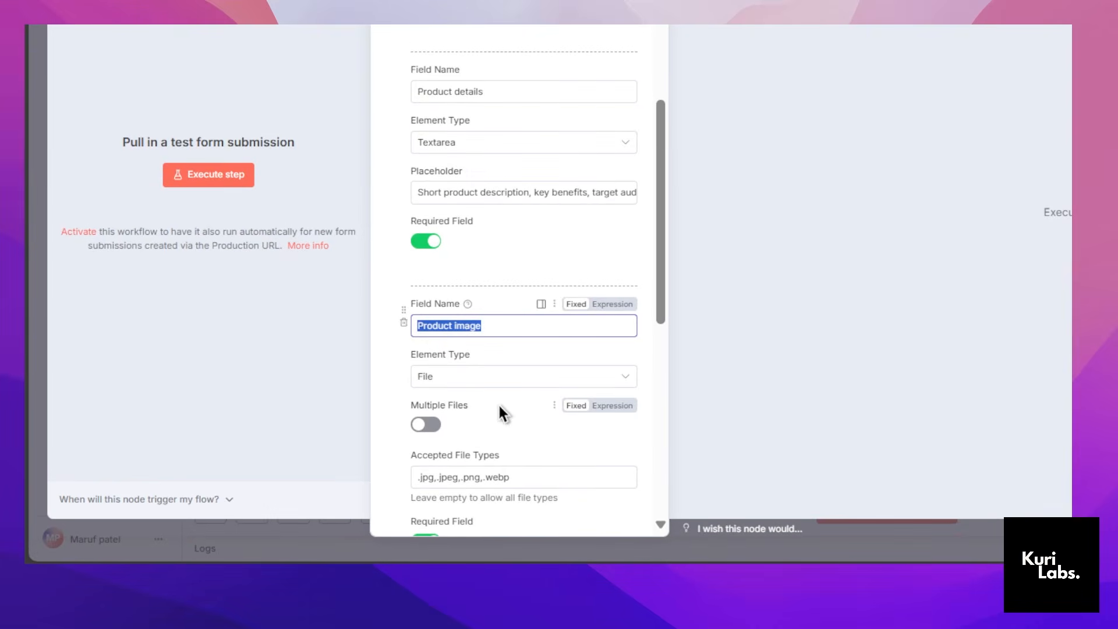
{"action": "scroll", "coordinate": [498, 403], "scroll_direction": "down", "scroll_amount": 4}
{"action": "scroll", "coordinate": [498, 400], "scroll_direction": "down", "scroll_amount": 3}
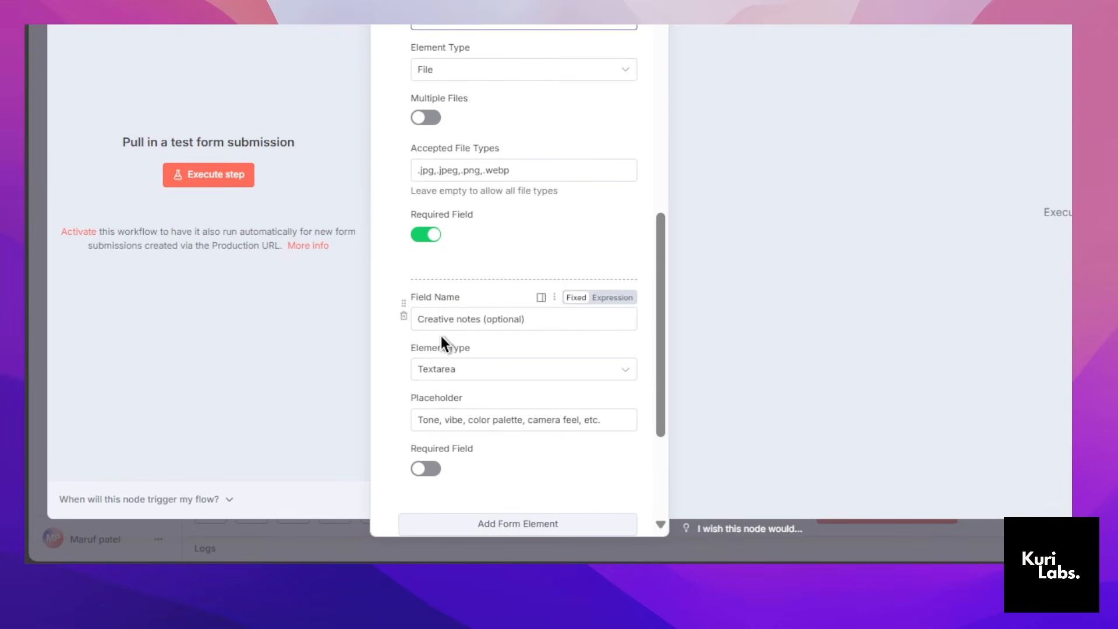
{"action": "left_click", "coordinate": [703, 227]}
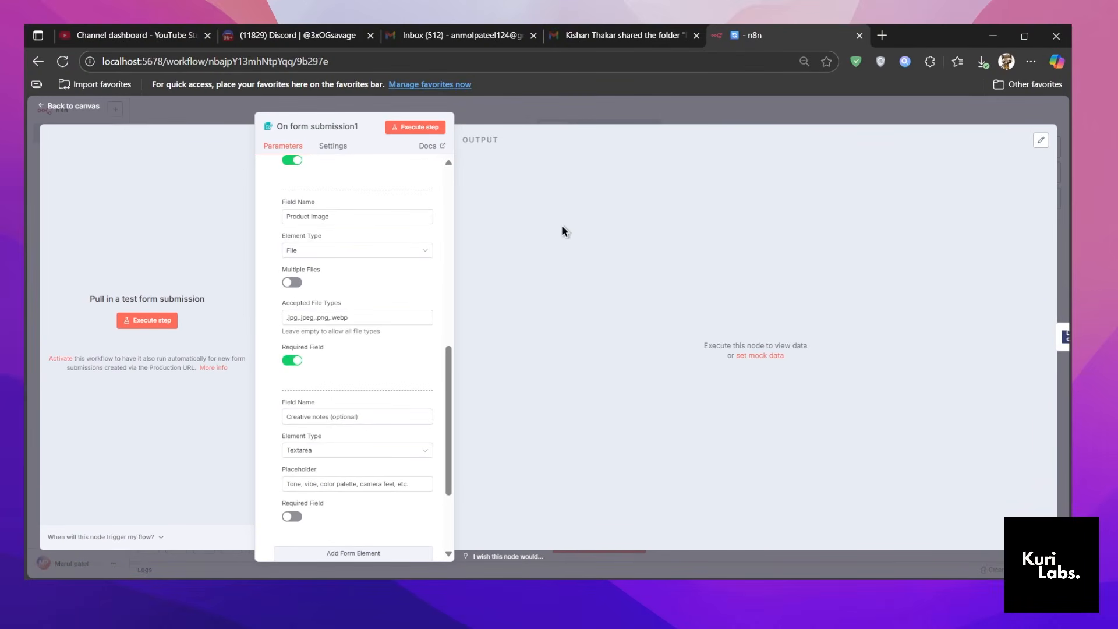
Execute the form node and submit its test form with product name "honey", the honey bee ad prompt from Notepad and Himalayan_500gm-58.png.
{"action": "left_click", "coordinate": [397, 129]}
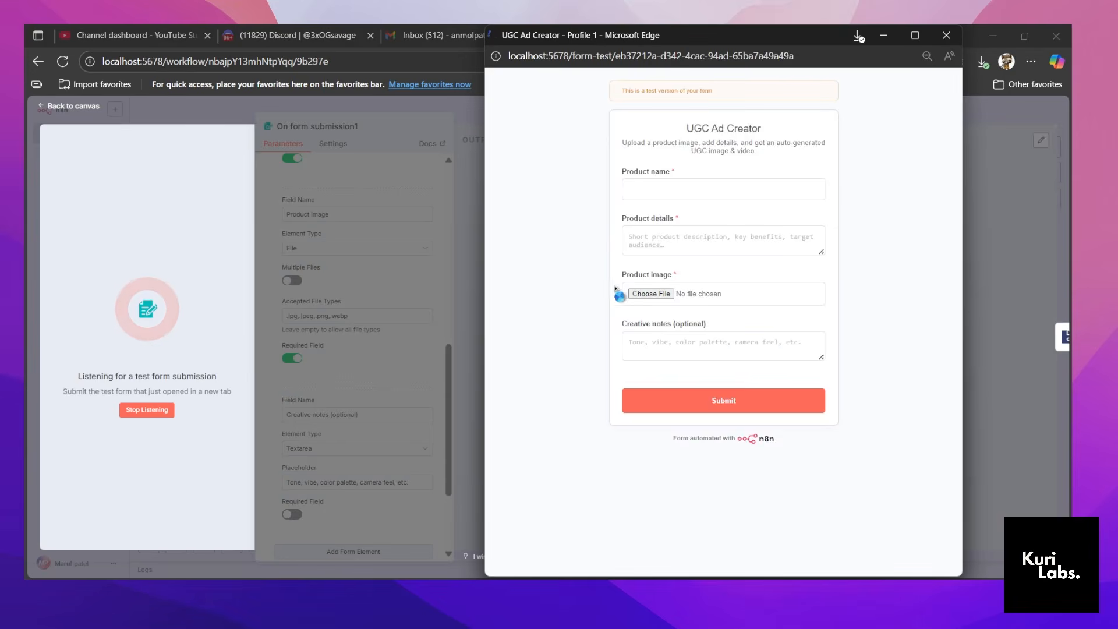
{"action": "left_click", "coordinate": [653, 194]}
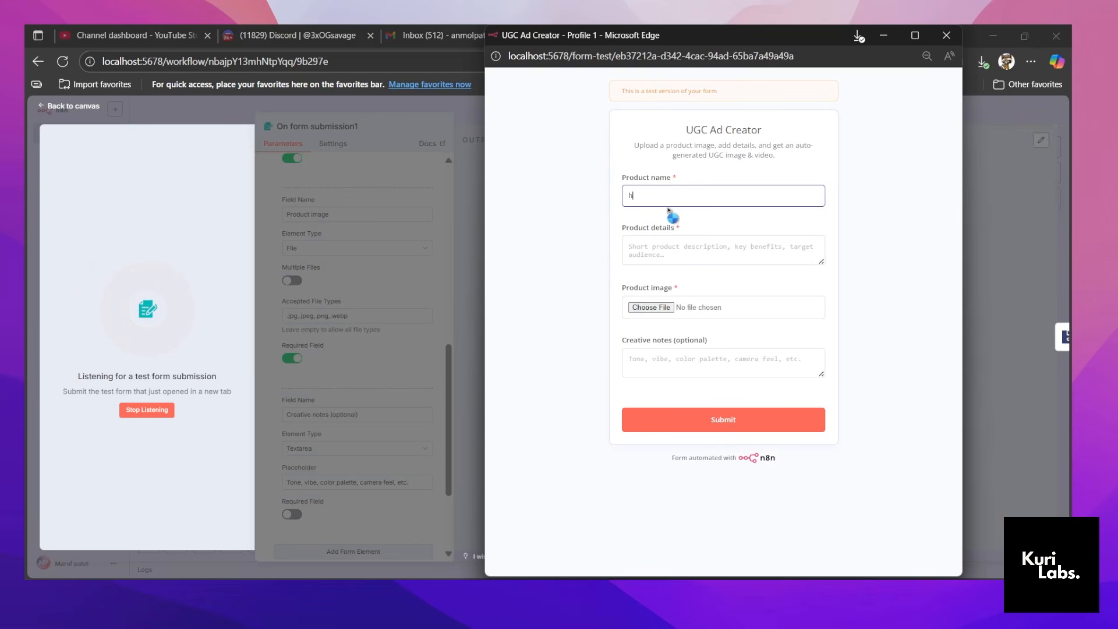
{"action": "type", "text": "honey"}
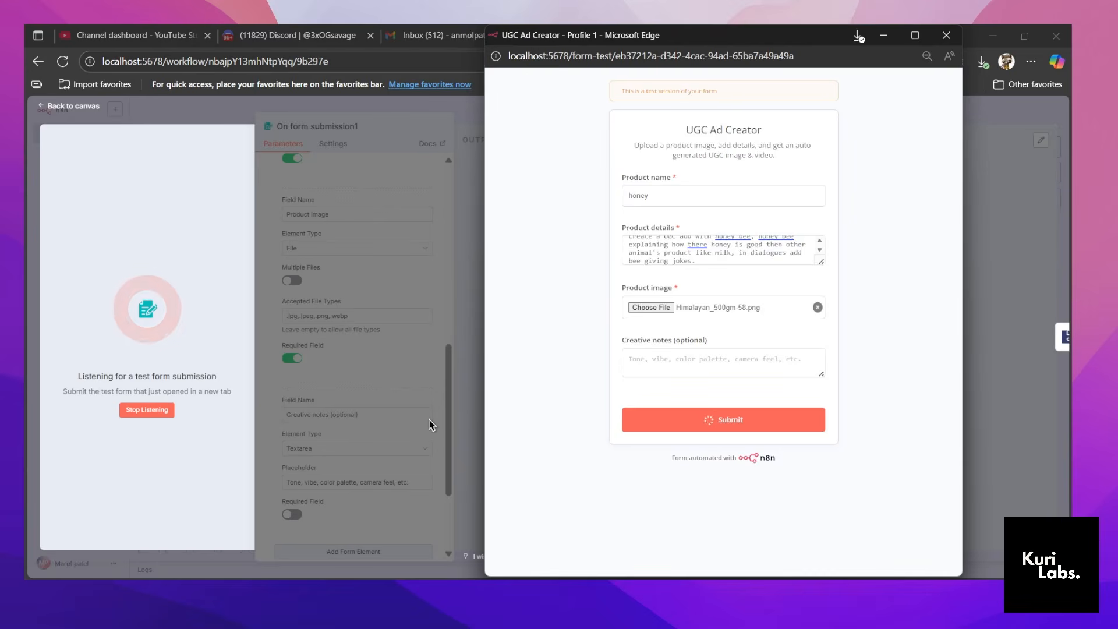
{"action": "key", "text": "Return"}
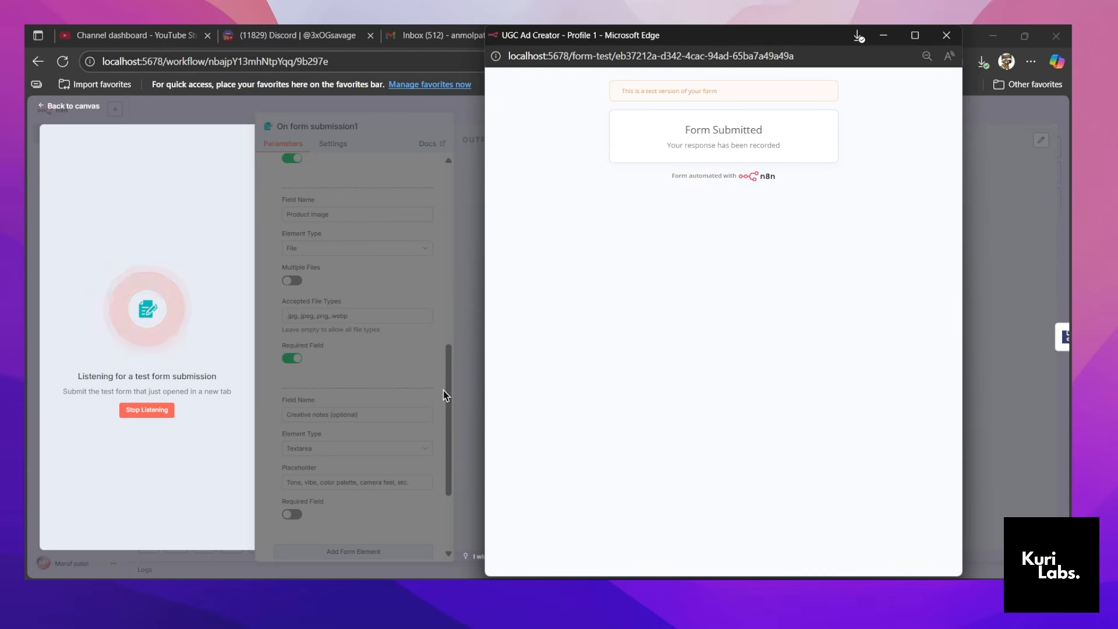
{"action": "left_click", "coordinate": [946, 36]}
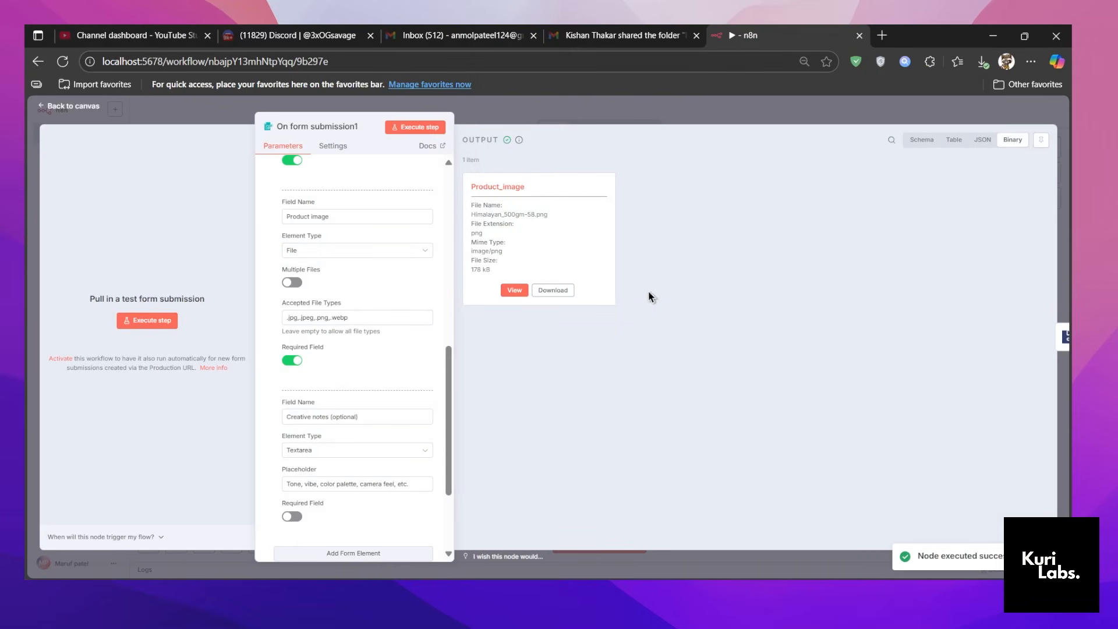
{"action": "left_click", "coordinate": [640, 119]}
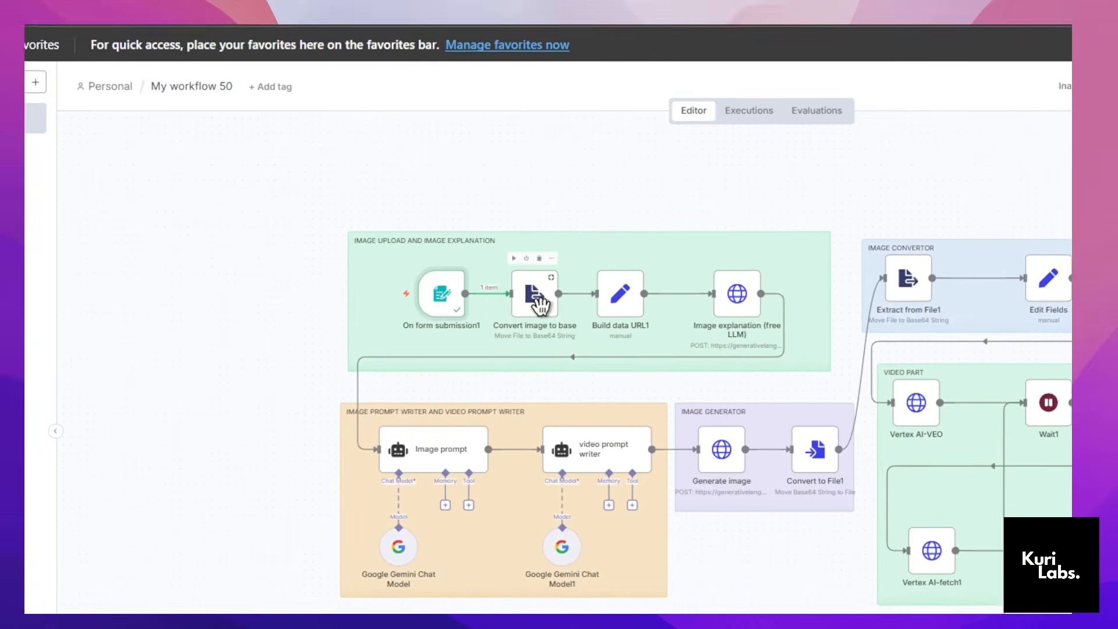
Review the Product_image input and base64 conversion settings in the Convert image to base node, and execute that node.
{"action": "double_click", "coordinate": [537, 298]}
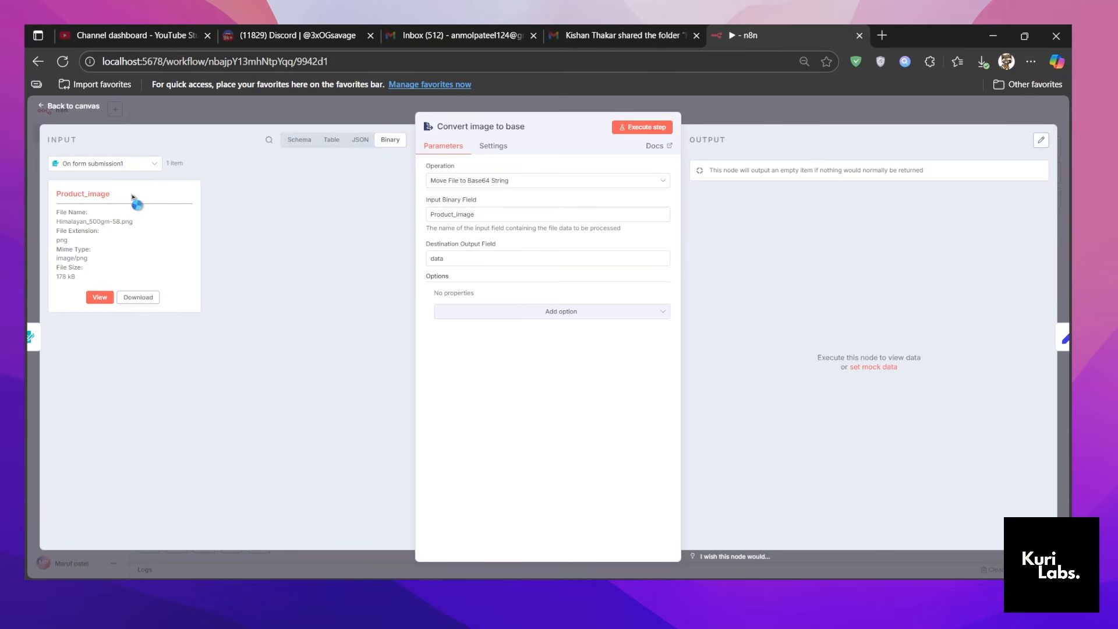
{"action": "left_click_drag", "start_coordinate": [115, 198], "coordinate": [53, 194]}
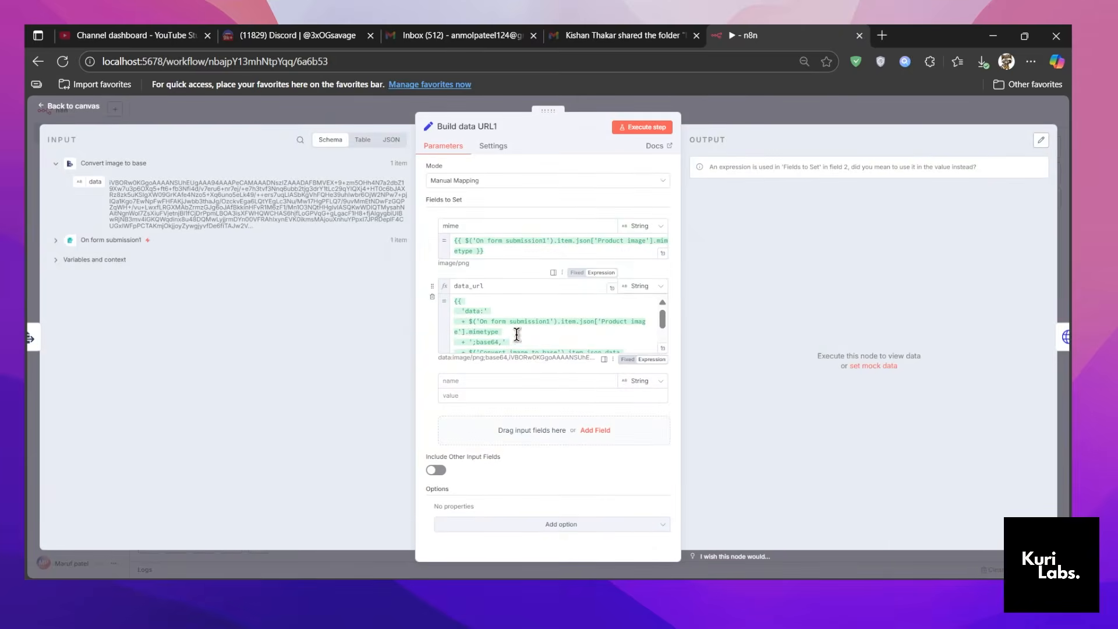
Examine the full data_url expression in the Build data URL1 node and return to the canvas.
{"action": "left_click", "coordinate": [666, 348]}
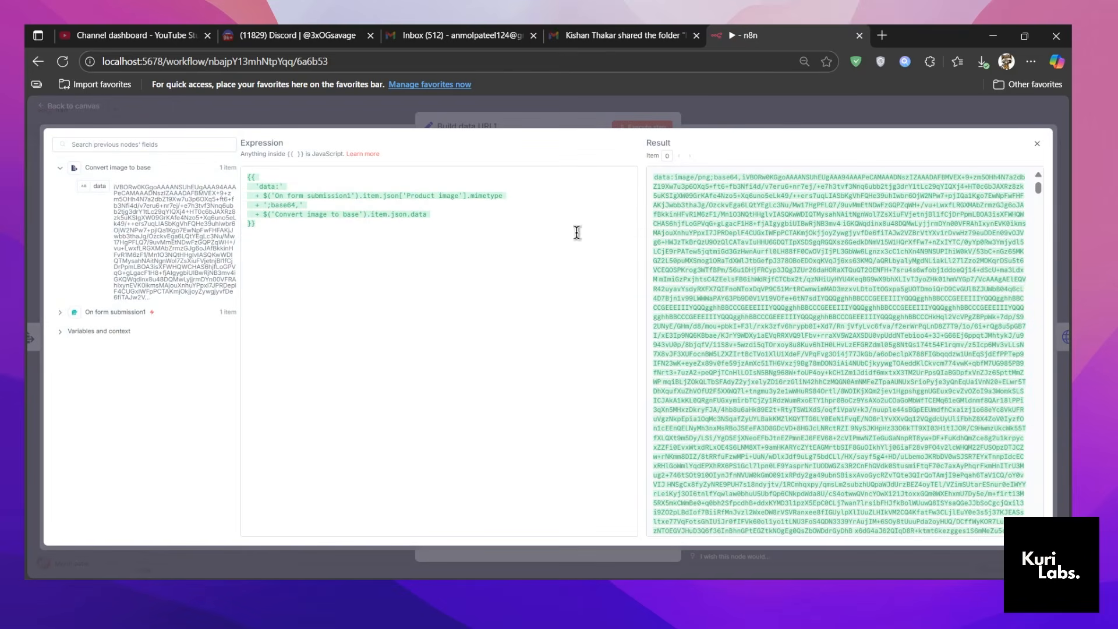
{"action": "left_click", "coordinate": [533, 111]}
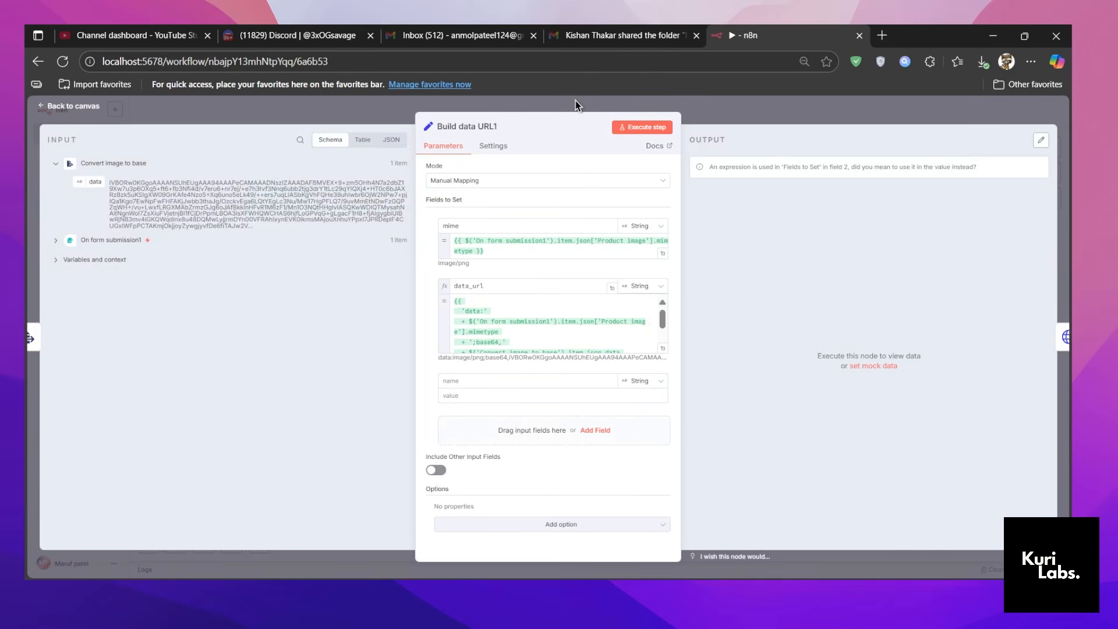
{"action": "left_click", "coordinate": [577, 105]}
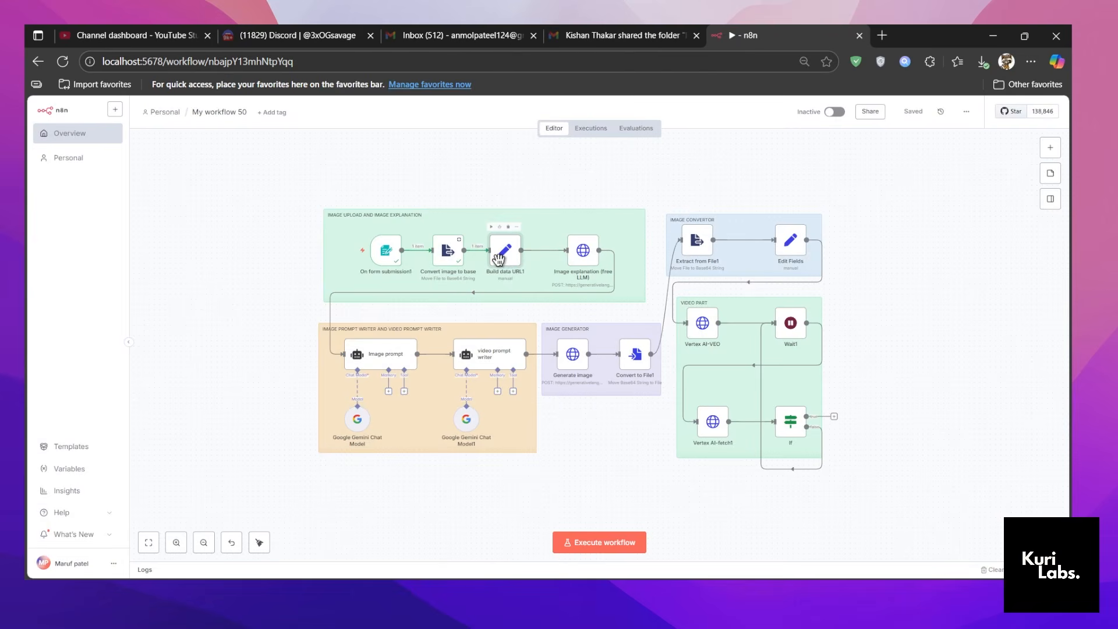
Execute the Build data URL1 node to produce the mime and data_url fields, and return to the canvas.
{"action": "double_click", "coordinate": [502, 257]}
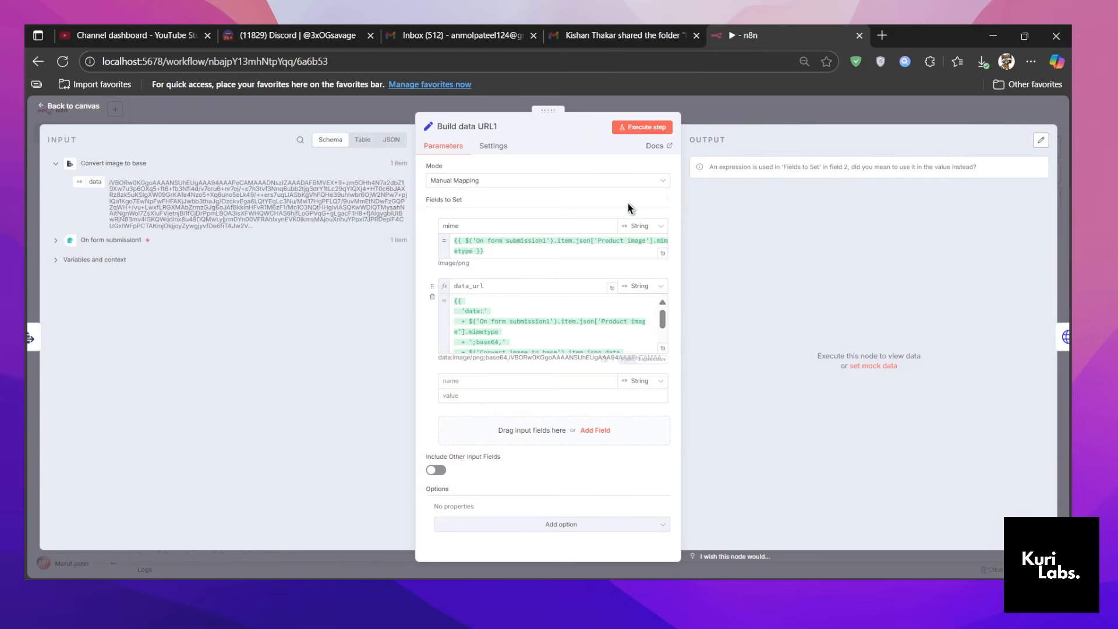
{"action": "left_click", "coordinate": [649, 126]}
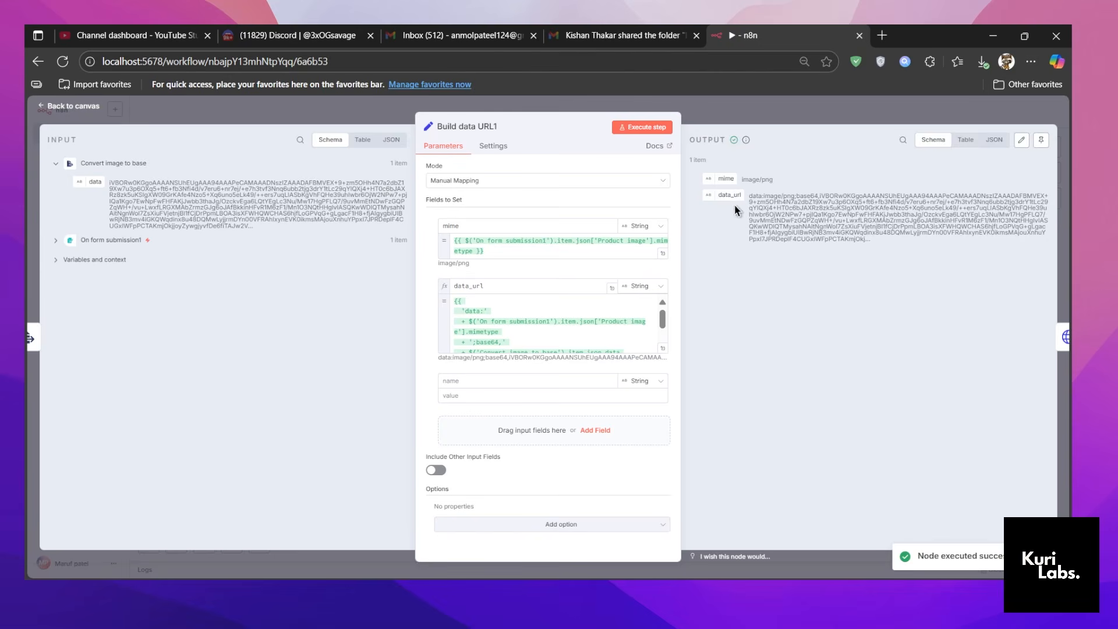
{"action": "left_click", "coordinate": [749, 119]}
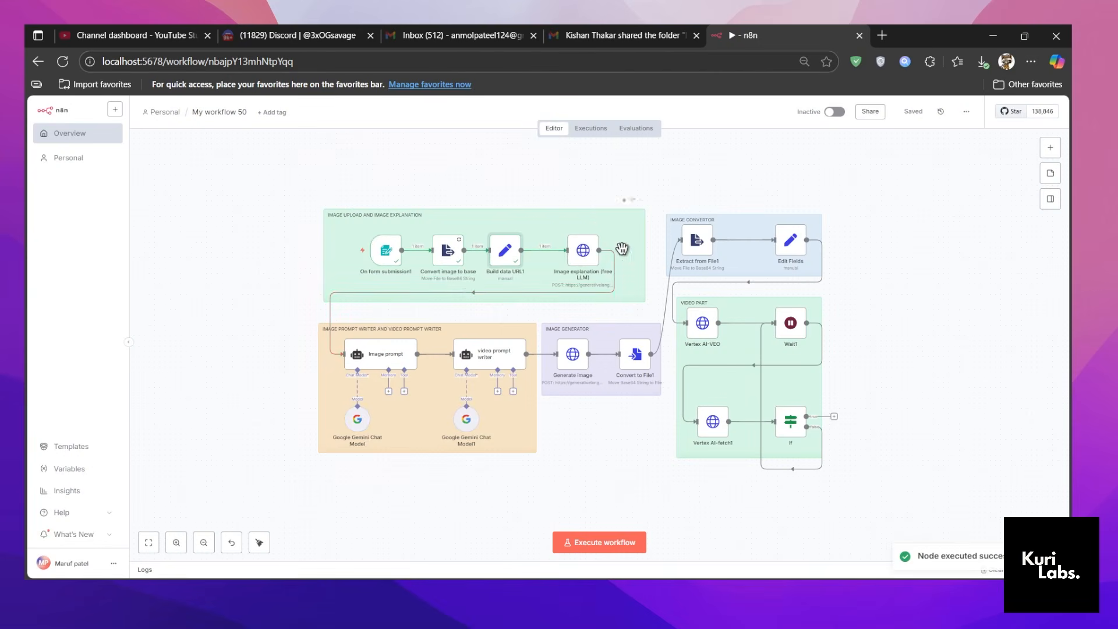
Open the Image explanation (free LLM) node and examine the image description prompt in its full JSON body expression.
{"action": "double_click", "coordinate": [580, 254]}
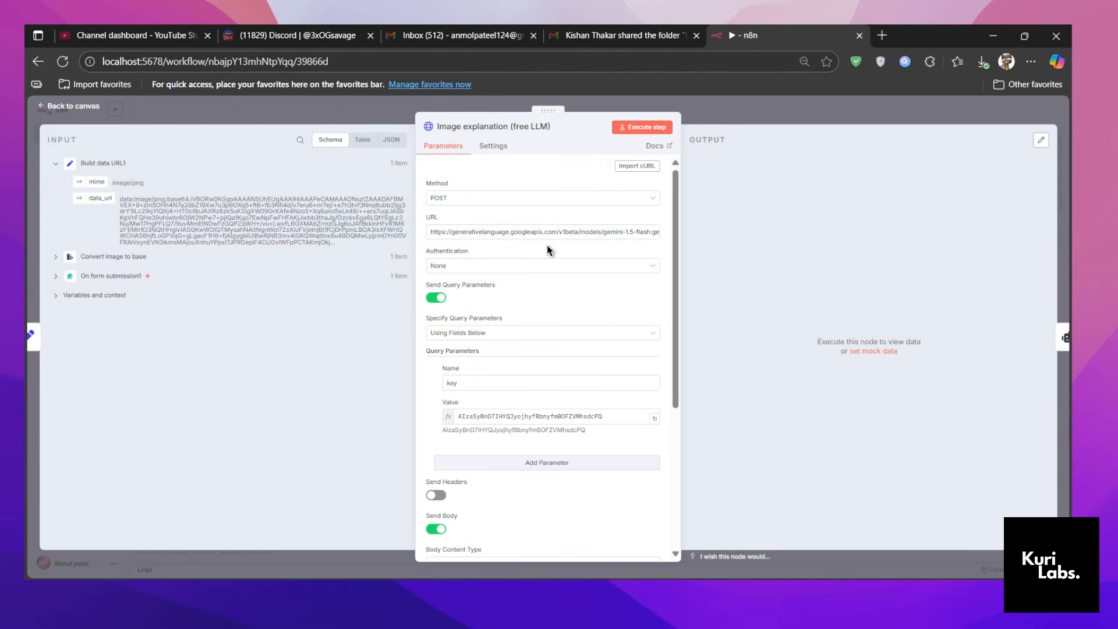
{"action": "scroll", "coordinate": [504, 329], "scroll_direction": "down", "scroll_amount": 3}
{"action": "scroll", "coordinate": [507, 344], "scroll_direction": "up", "scroll_amount": 2}
{"action": "scroll", "coordinate": [549, 357], "scroll_direction": "down", "scroll_amount": 3}
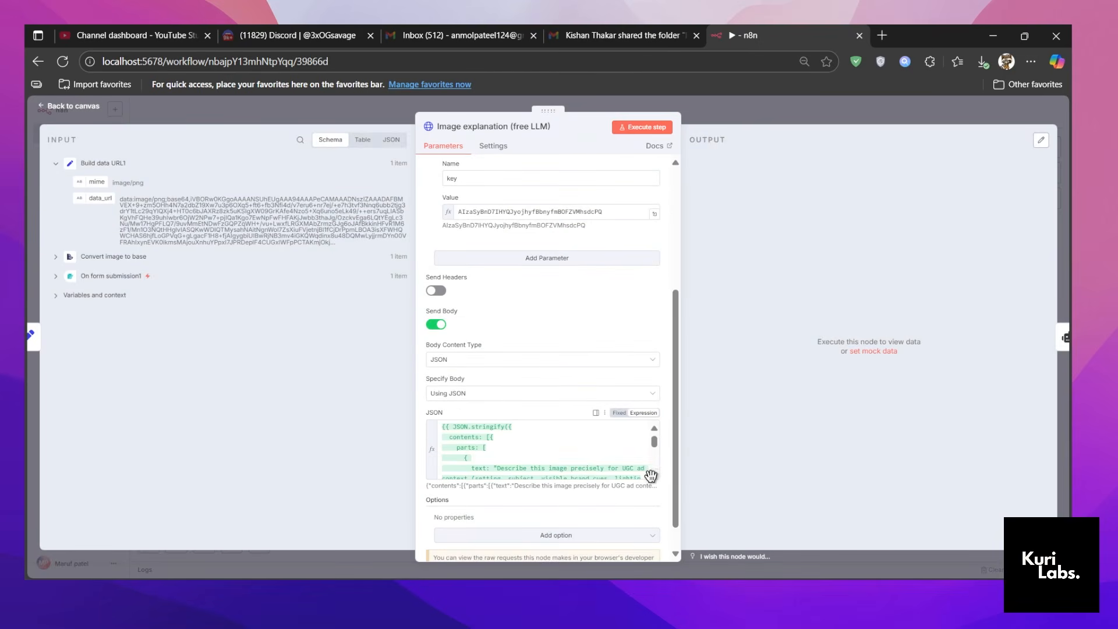
{"action": "left_click", "coordinate": [654, 474]}
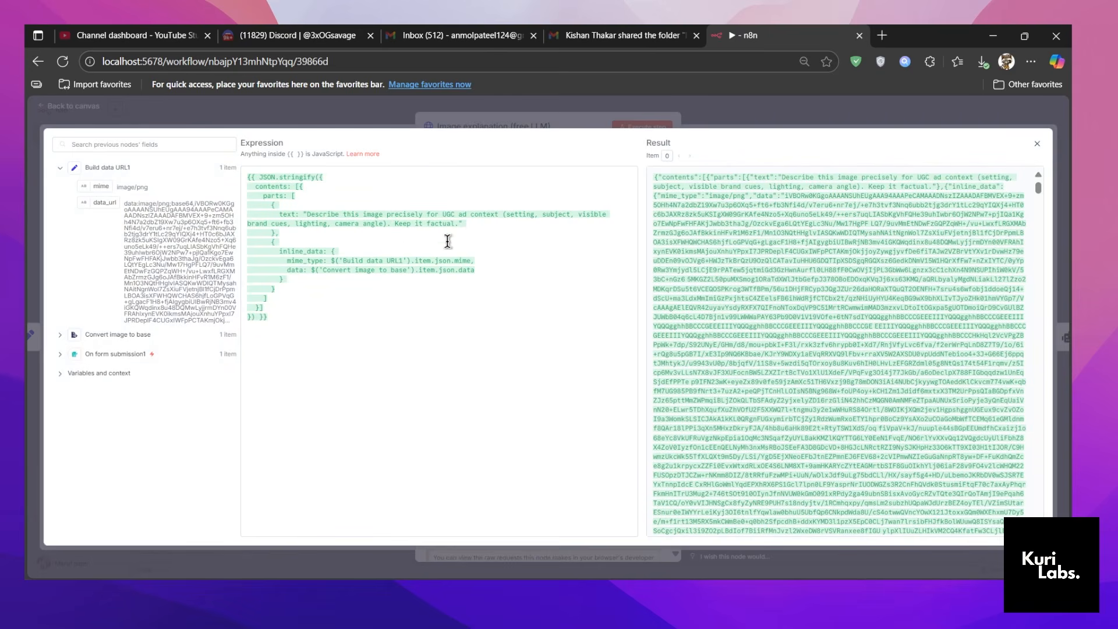
{"action": "left_click_drag", "start_coordinate": [455, 230], "coordinate": [311, 213]}
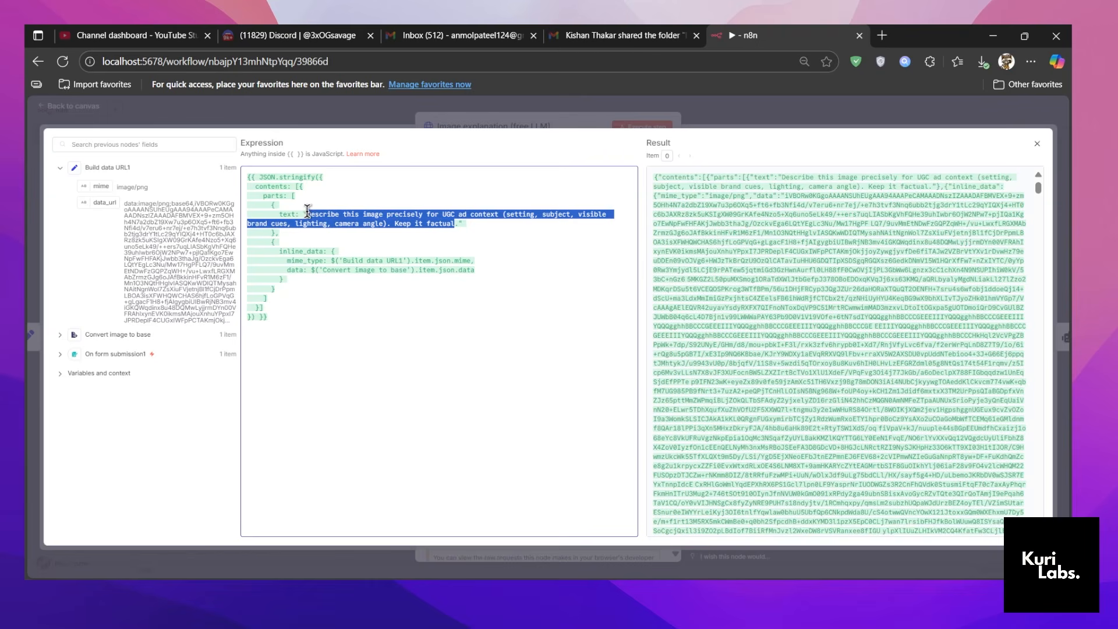
{"action": "left_click", "coordinate": [482, 109]}
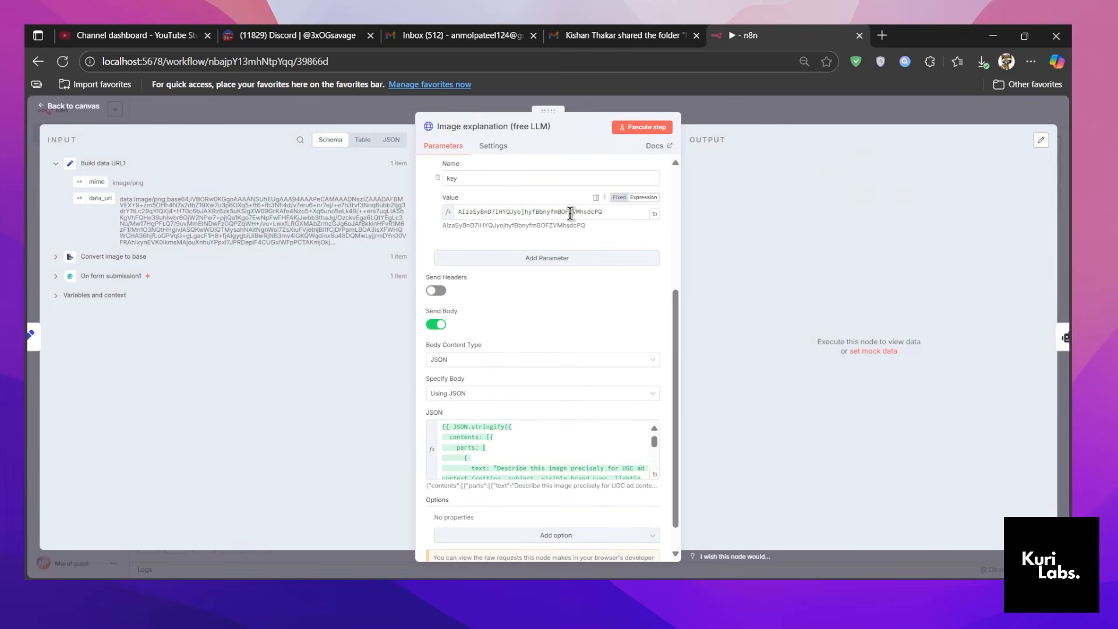
Review the Image explanation node's Gemini request URL, key query parameter and body settings.
{"action": "scroll", "coordinate": [612, 273], "scroll_direction": "up", "scroll_amount": 3}
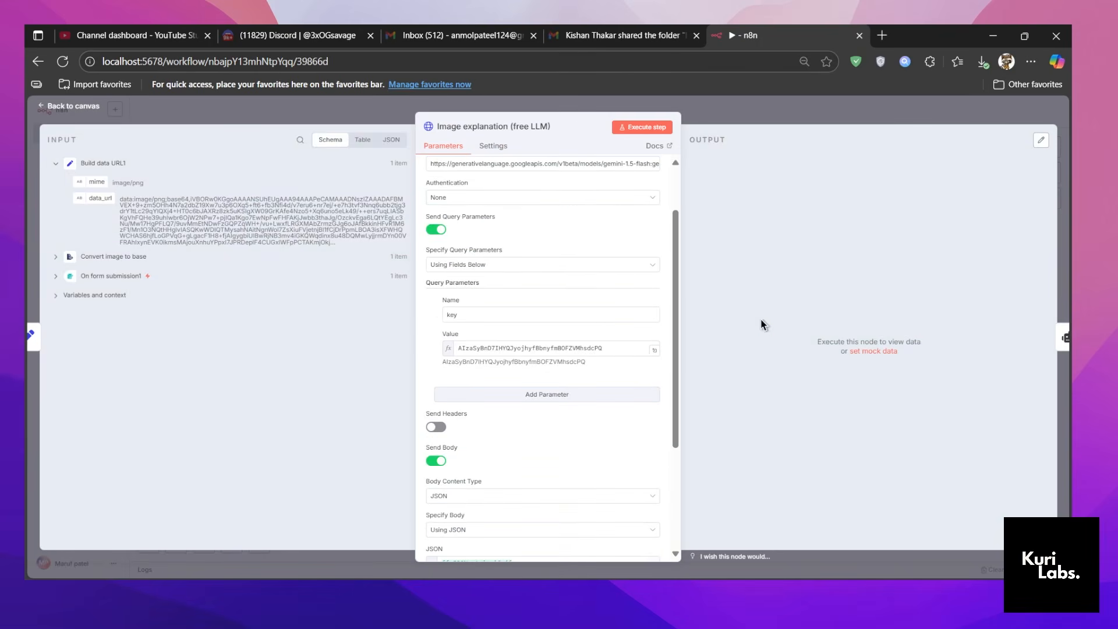
{"action": "scroll", "coordinate": [545, 324], "scroll_direction": "up", "scroll_amount": 2}
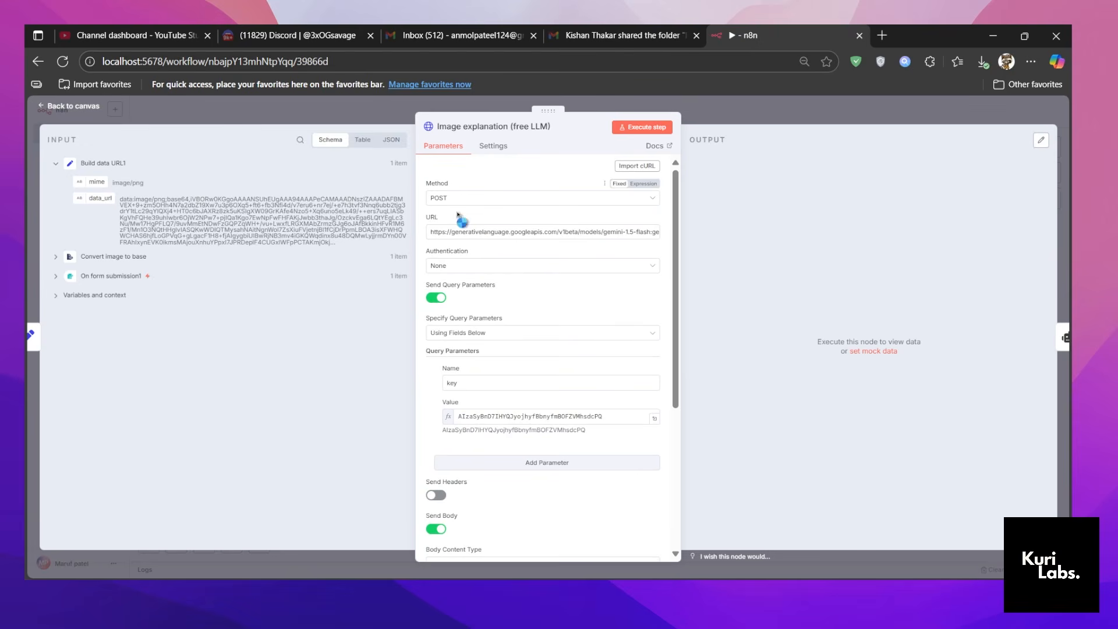
{"action": "left_click_drag", "start_coordinate": [431, 232], "coordinate": [678, 236]}
{"action": "left_click", "coordinate": [776, 288]}
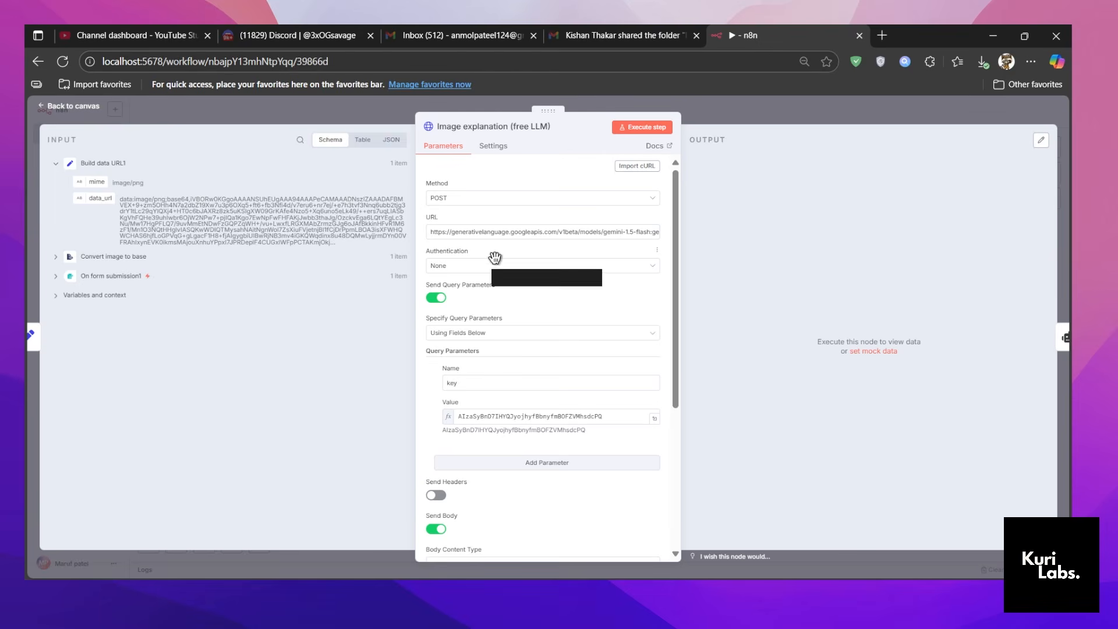
{"action": "left_click", "coordinate": [531, 417]}
{"action": "double_click", "coordinate": [482, 411]}
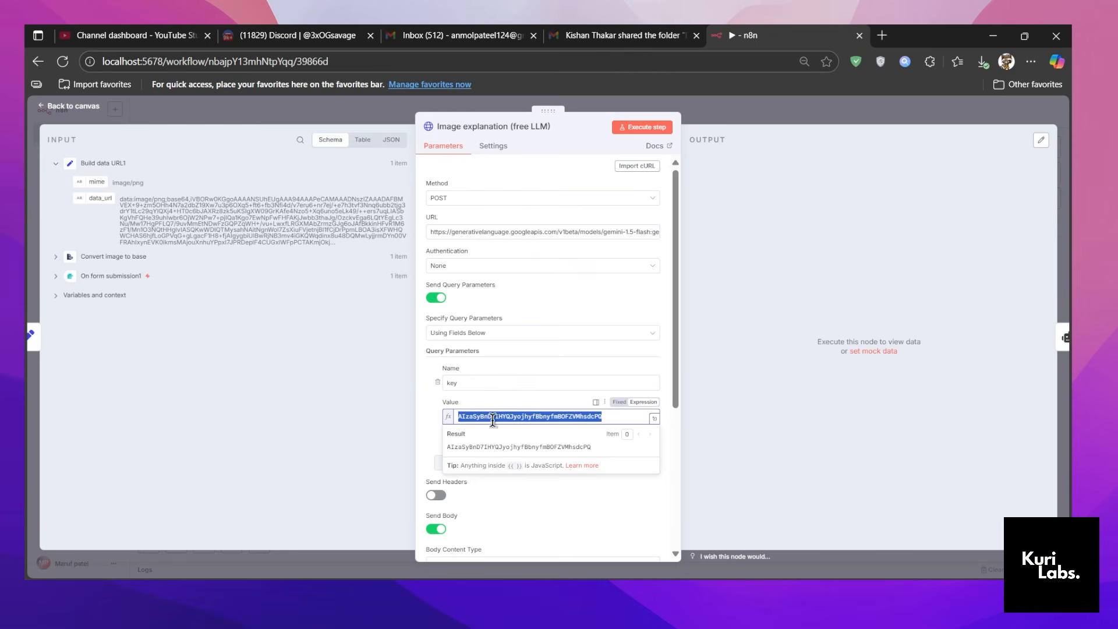
{"action": "left_click", "coordinate": [787, 344]}
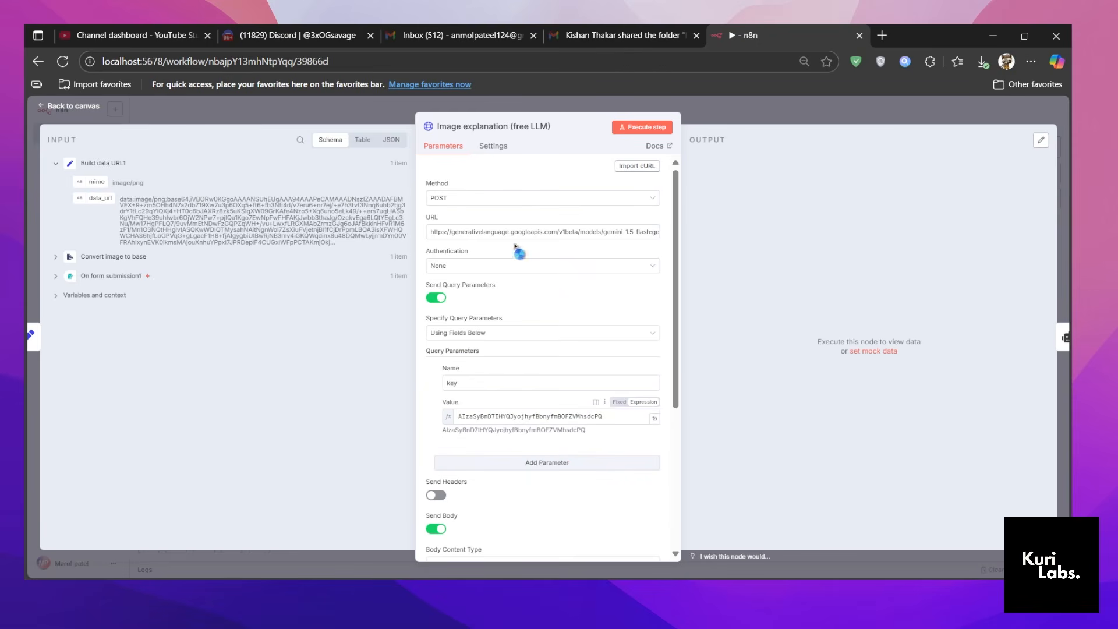
{"action": "scroll", "coordinate": [539, 374], "scroll_direction": "down", "scroll_amount": 1}
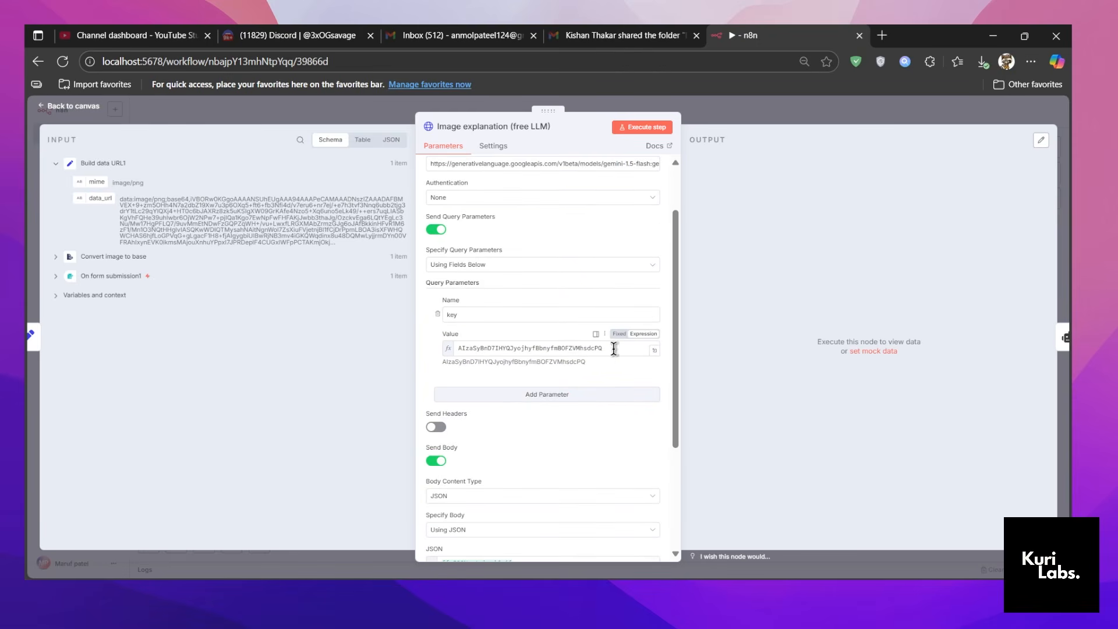
{"action": "scroll", "coordinate": [619, 399], "scroll_direction": "down", "scroll_amount": 1}
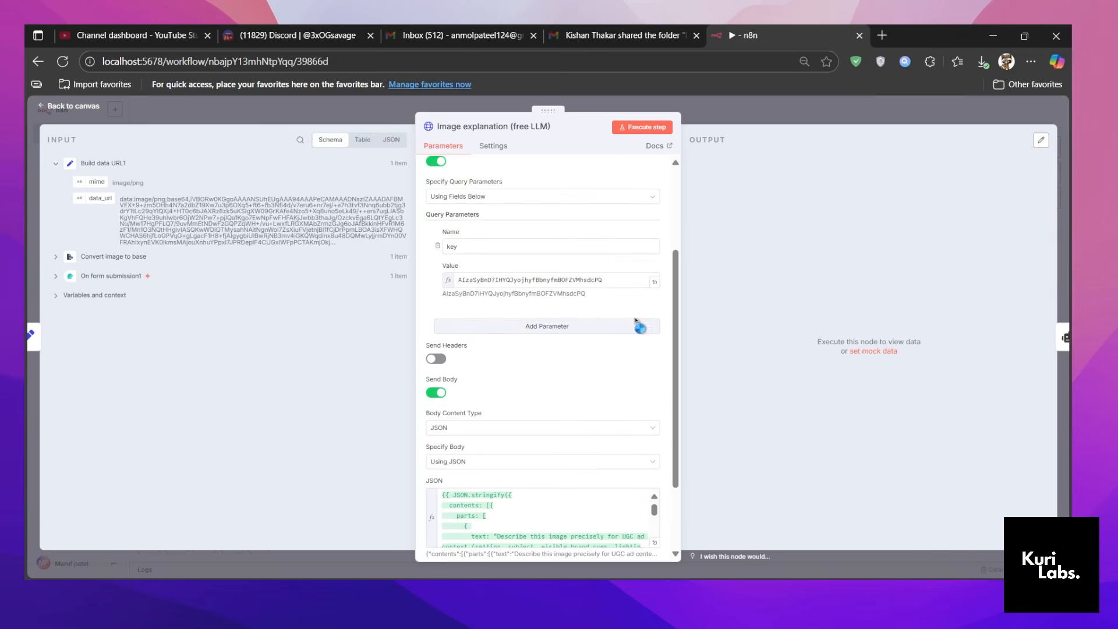
{"action": "key", "text": "Escape"}
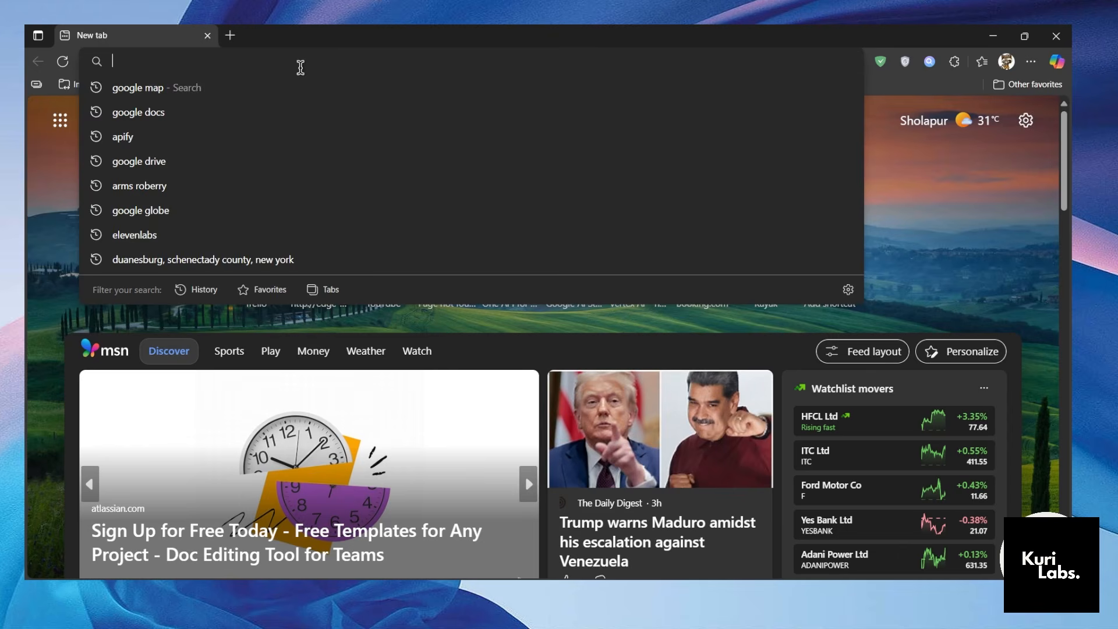
Search the web for "ai studio google" and open Google AI Studio.
{"action": "type", "text": "ai stdu"}
{"action": "key", "text": "BackSpace"}
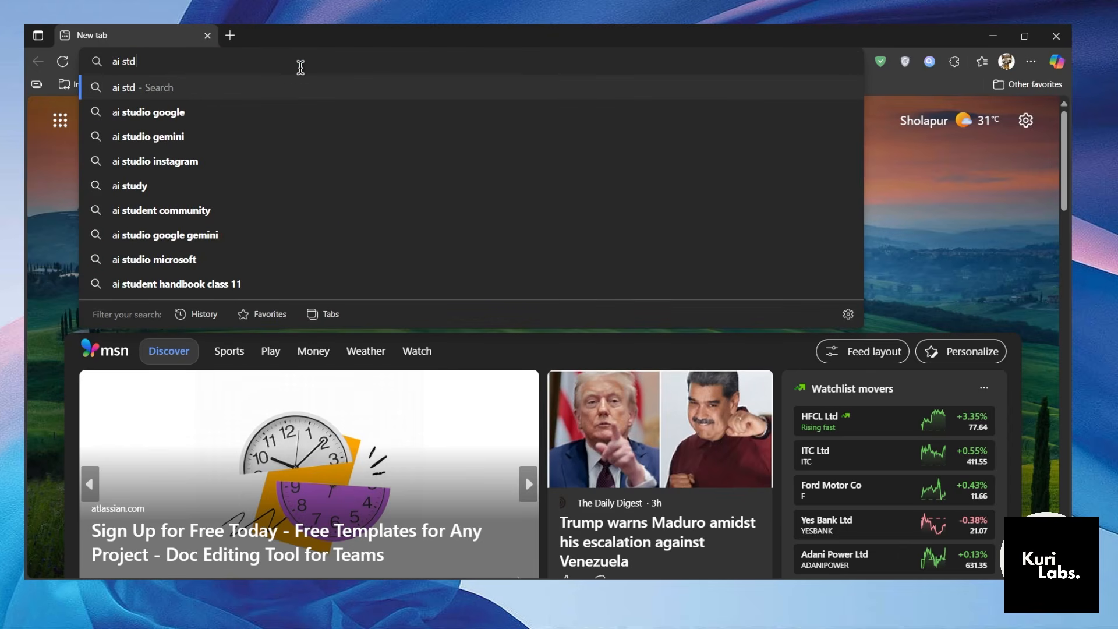
{"action": "key", "text": "BackSpace"}
{"action": "type", "text": "udio google"}
{"action": "key", "text": "Return"}
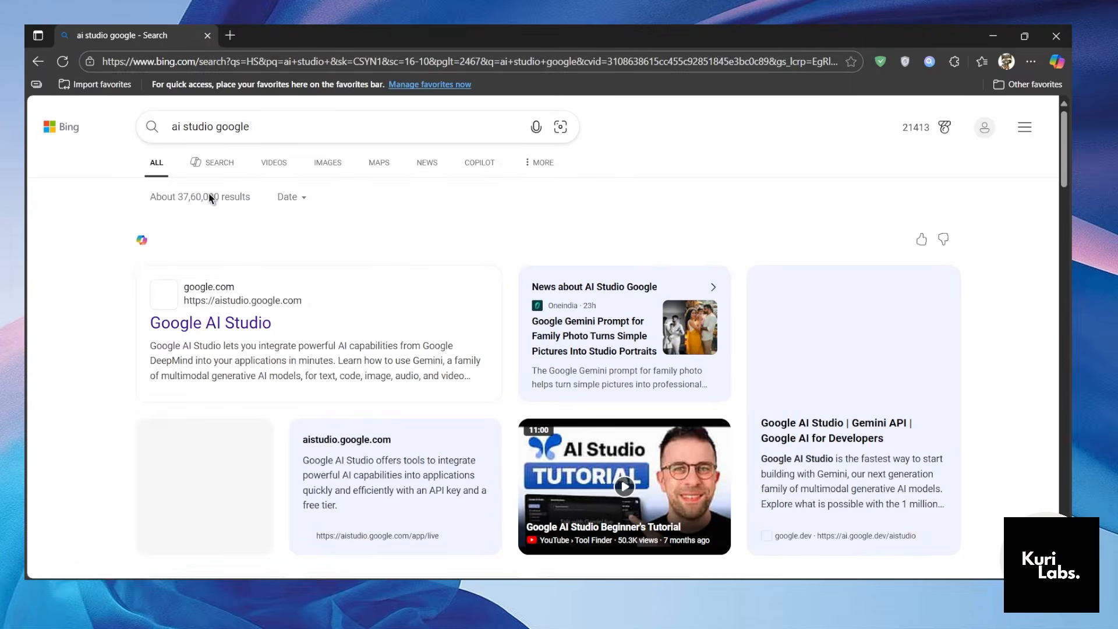
{"action": "left_click", "coordinate": [211, 327]}
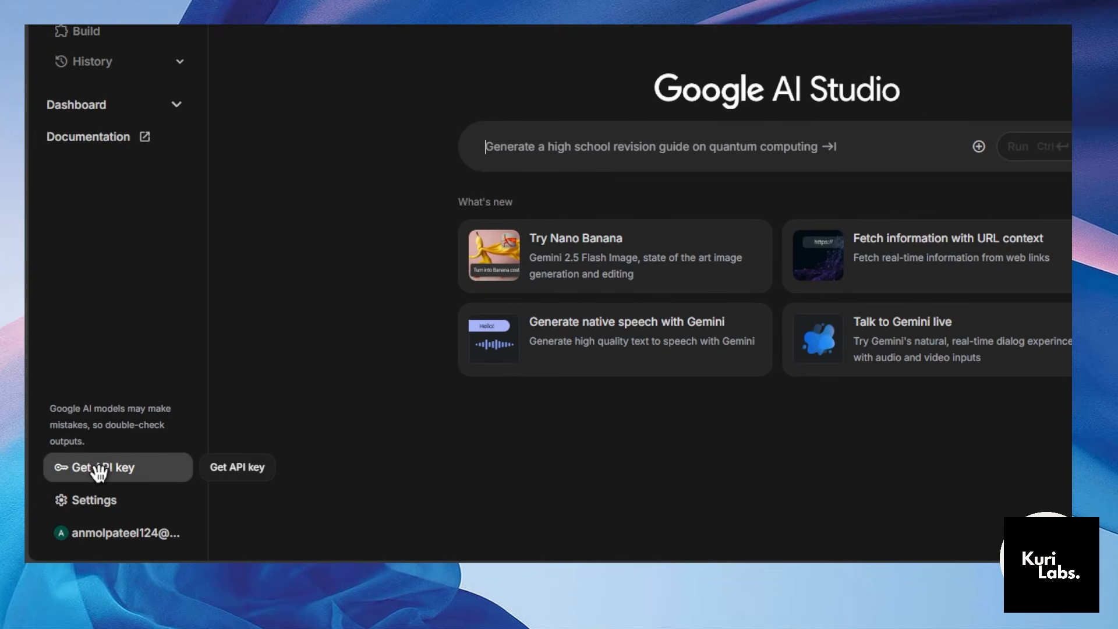
Go to the AI Studio API keys page, start creating an API key and list the existing Google Cloud projects.
{"action": "left_click", "coordinate": [99, 470]}
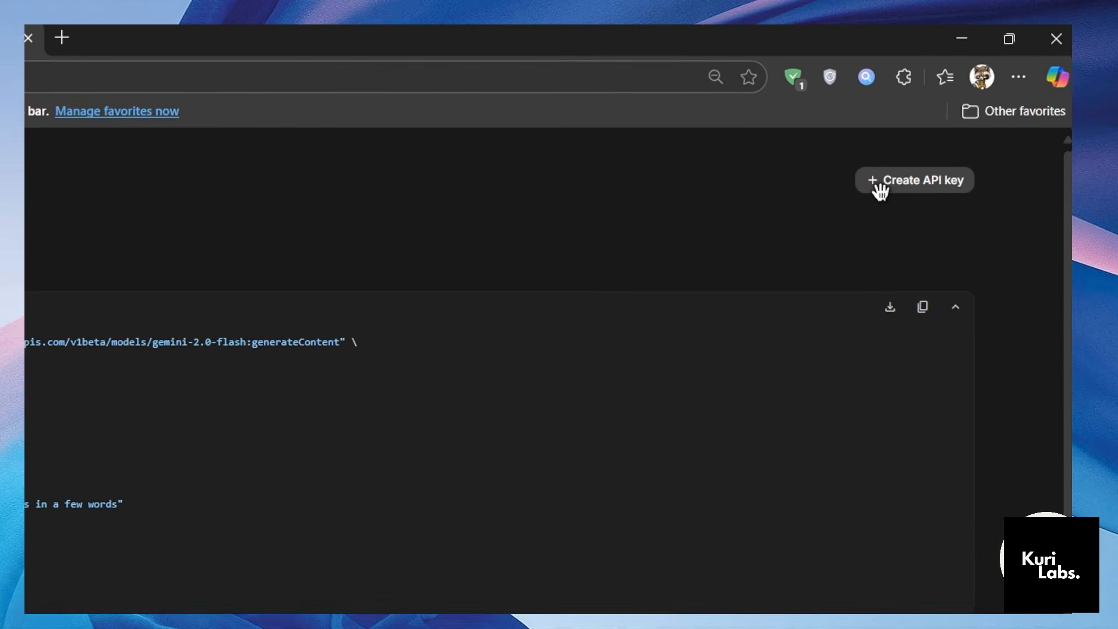
{"action": "left_click", "coordinate": [907, 186]}
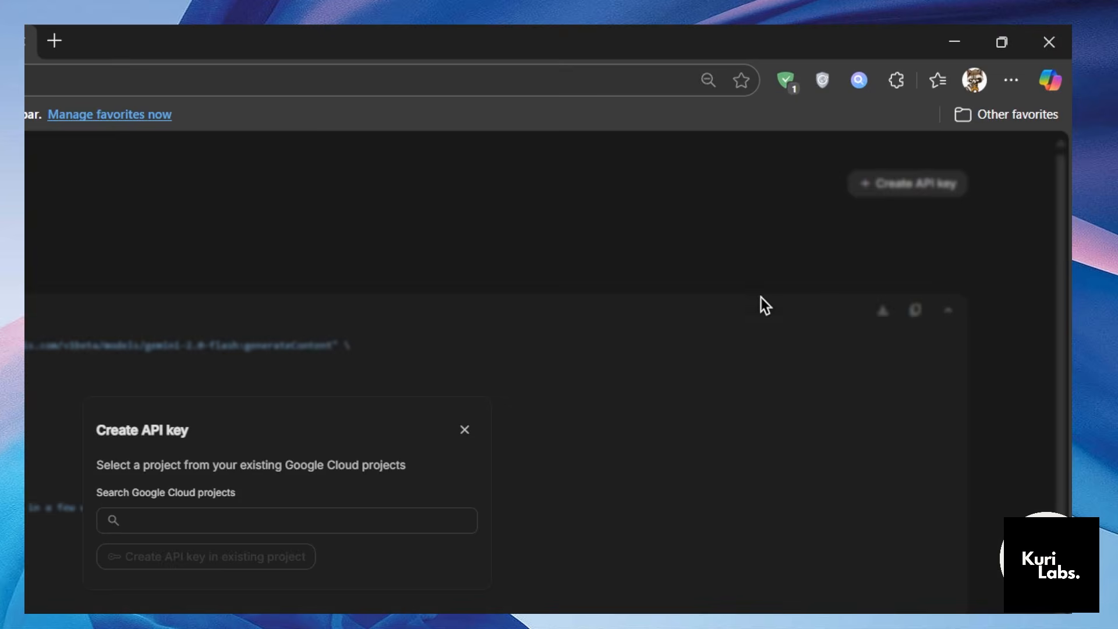
{"action": "left_click", "coordinate": [239, 465]}
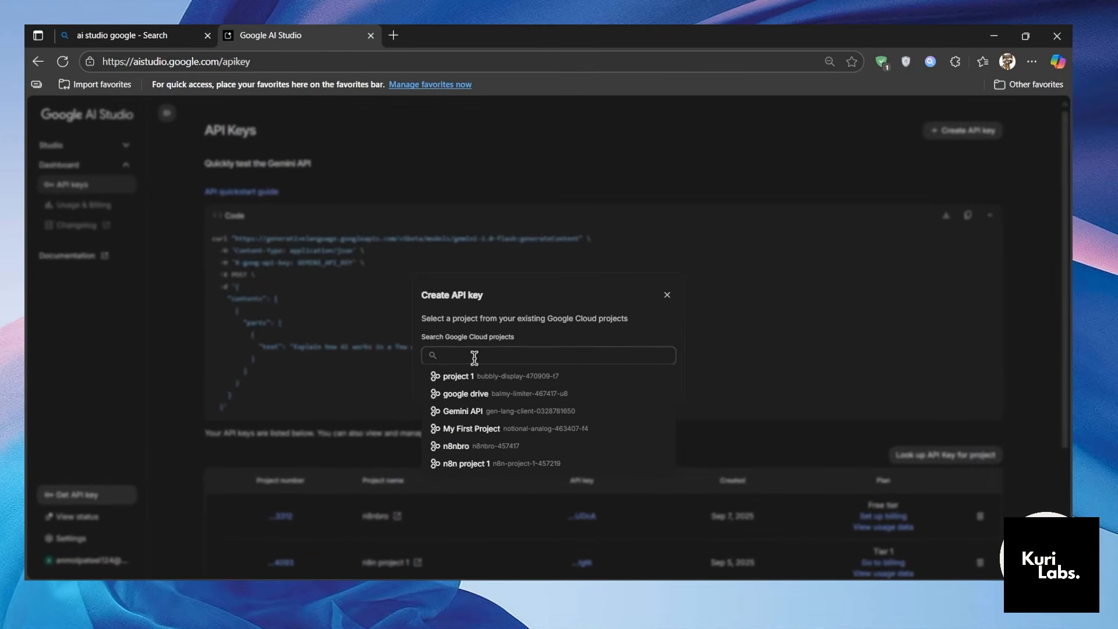
Search for "google console cloud" in a new browser tab, open the Google Cloud console and postpone the 2-step verification reminder.
{"action": "left_click", "coordinate": [393, 31]}
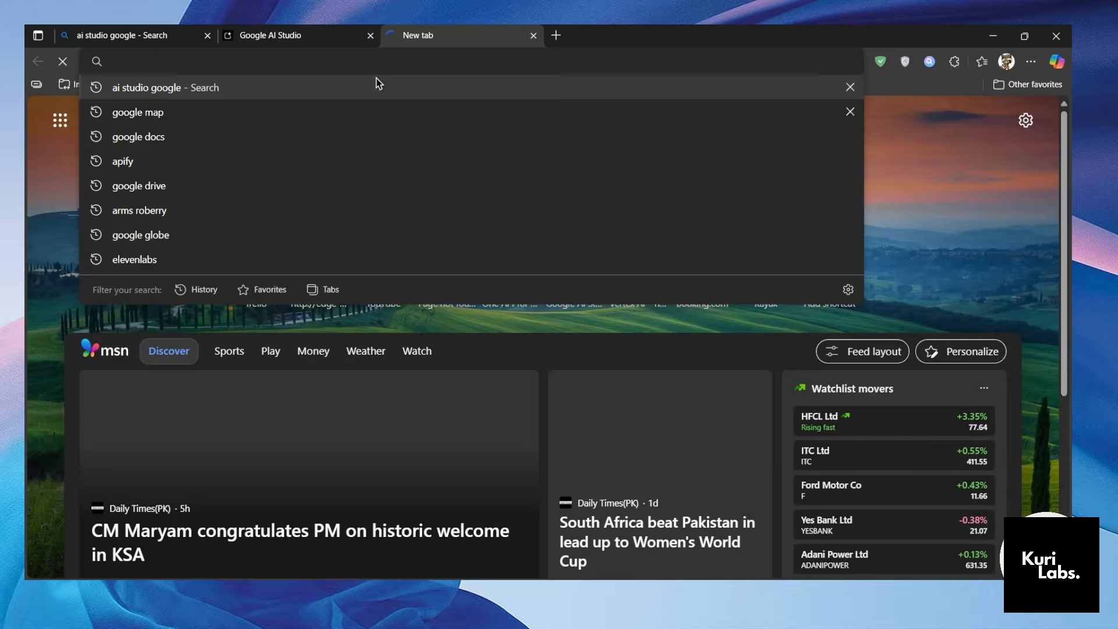
{"action": "type", "text": "google co"}
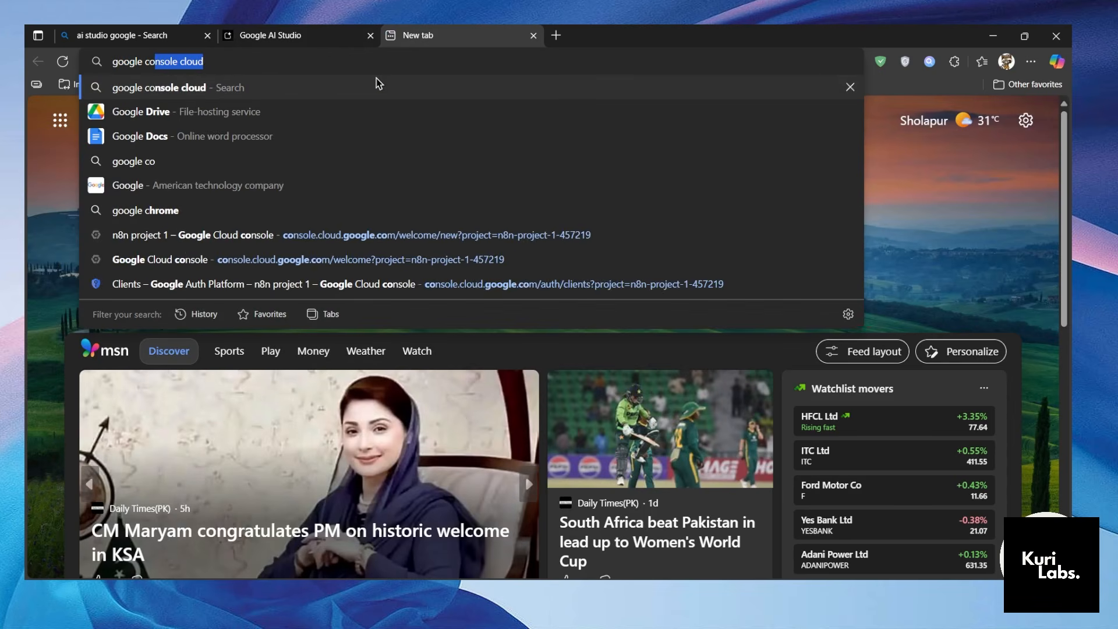
{"action": "type", "text": "nsole cloud"}
{"action": "key", "text": "Return"}
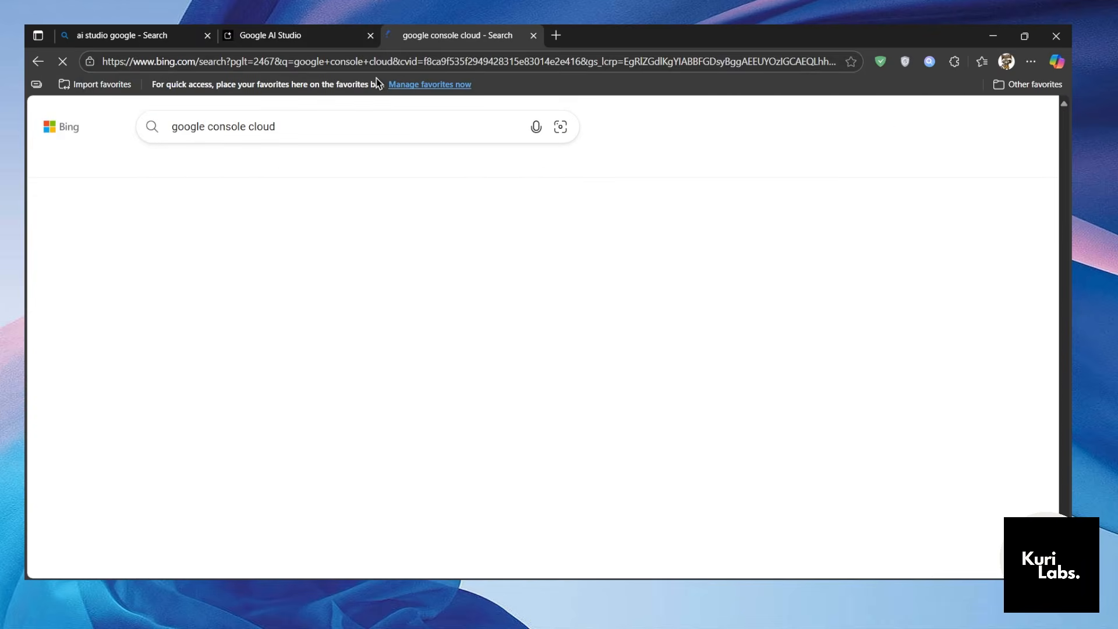
{"action": "scroll", "coordinate": [251, 290], "scroll_direction": "down", "scroll_amount": 7}
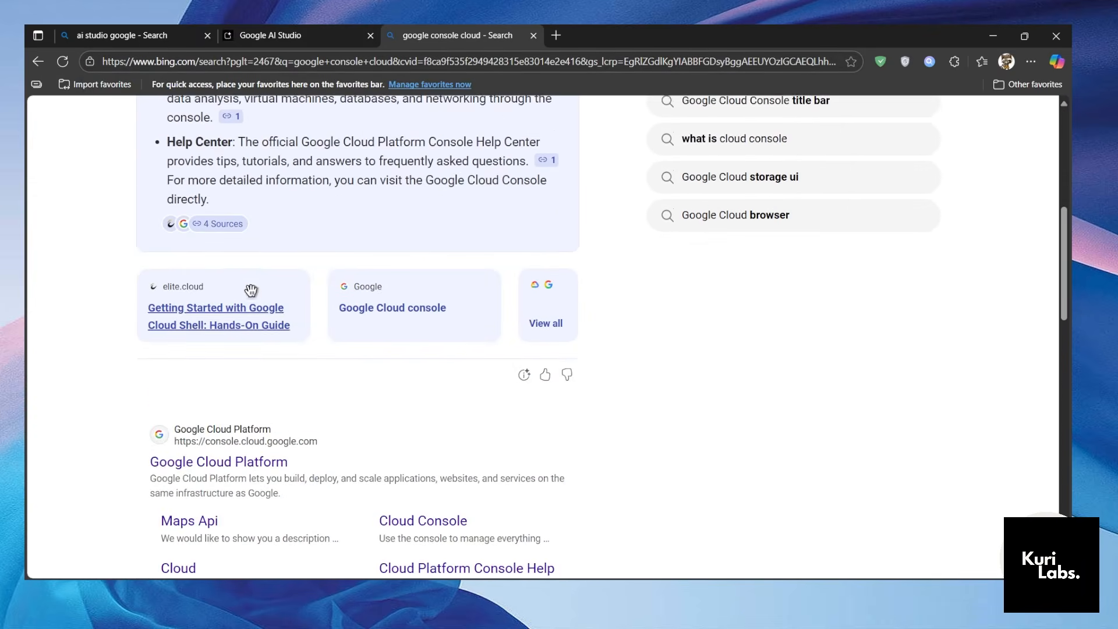
{"action": "scroll", "coordinate": [237, 379], "scroll_direction": "down", "scroll_amount": 3}
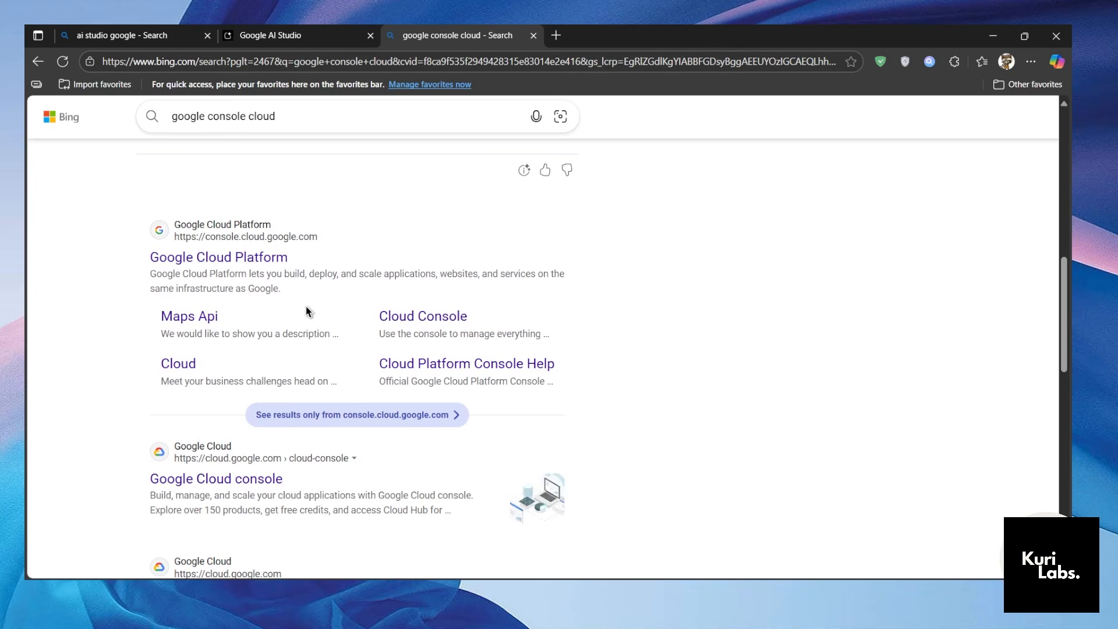
{"action": "left_click", "coordinate": [225, 480]}
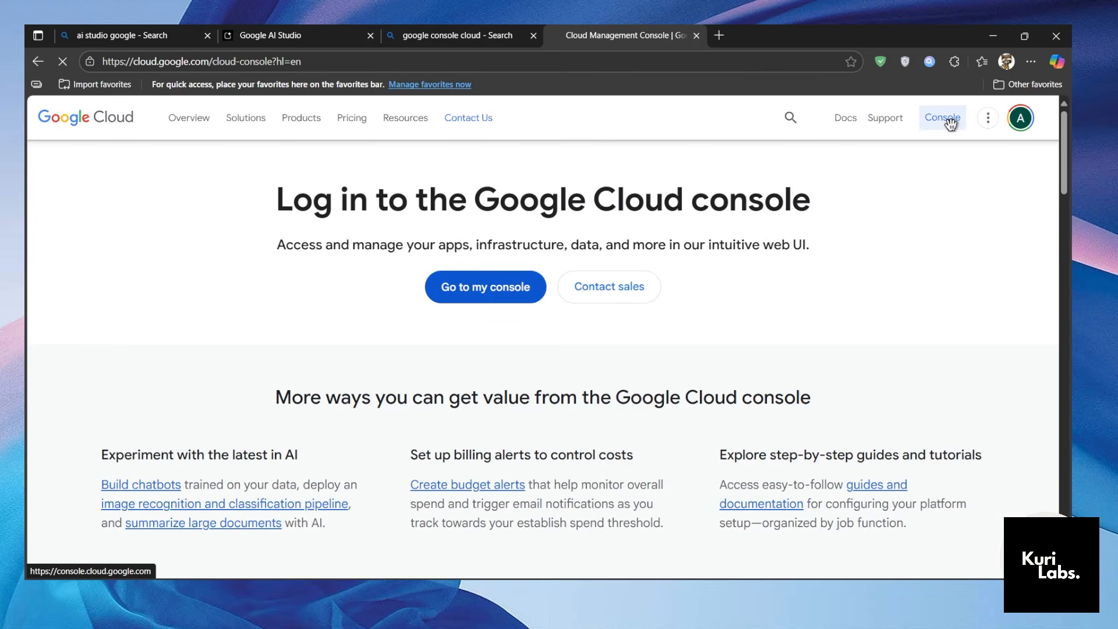
{"action": "left_click", "coordinate": [950, 122]}
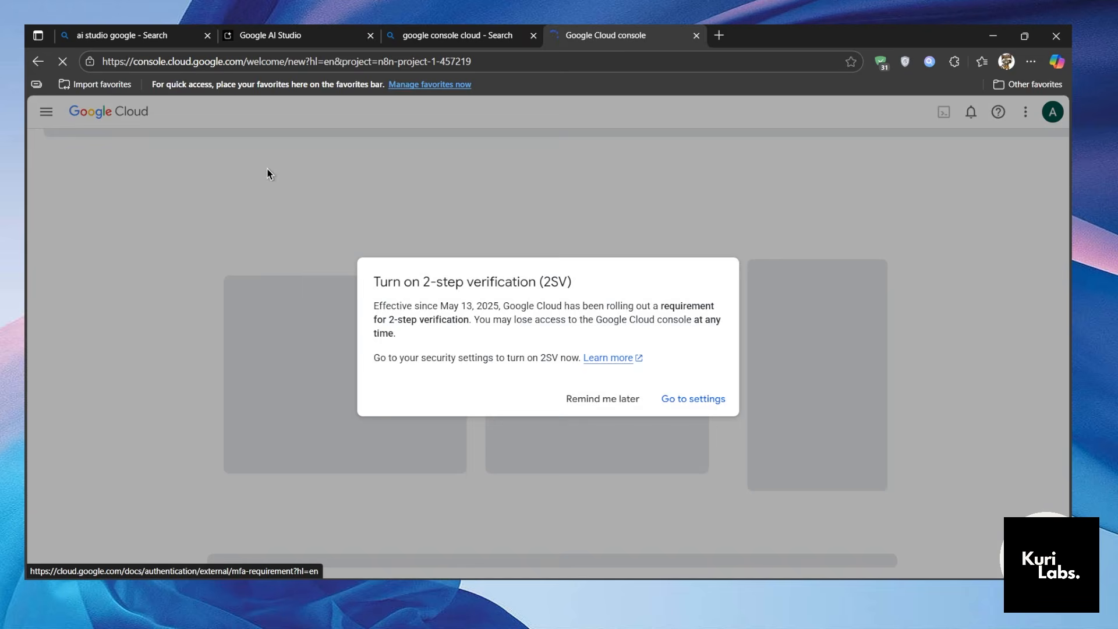
{"action": "left_click", "coordinate": [629, 409]}
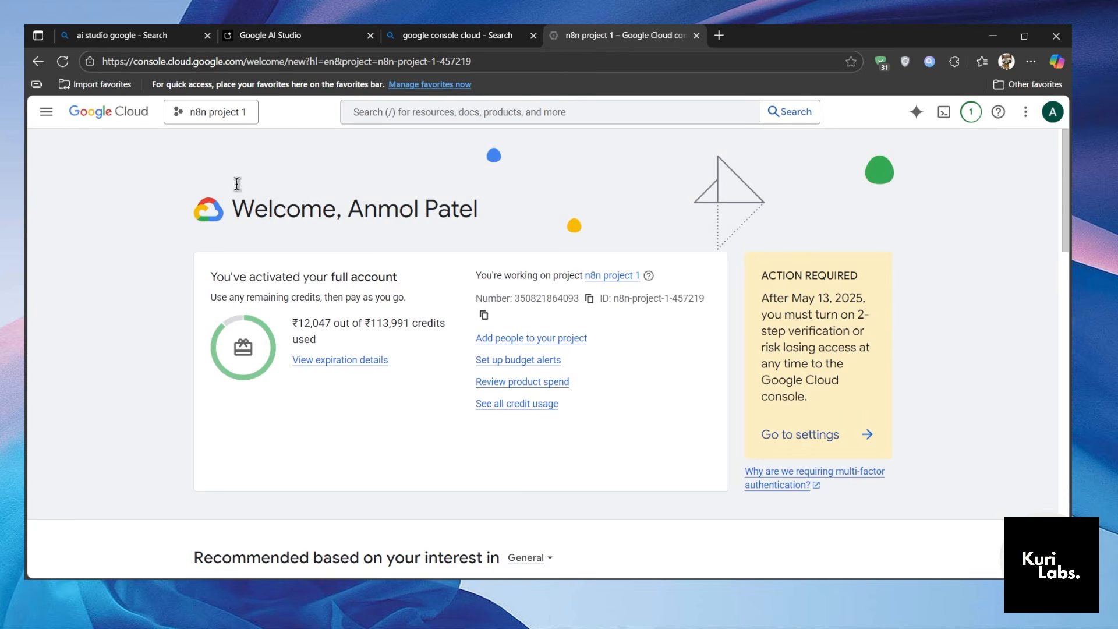
Try to create a new Google Cloud project from the project picker, and return to the console welcome page.
{"action": "left_click", "coordinate": [216, 112]}
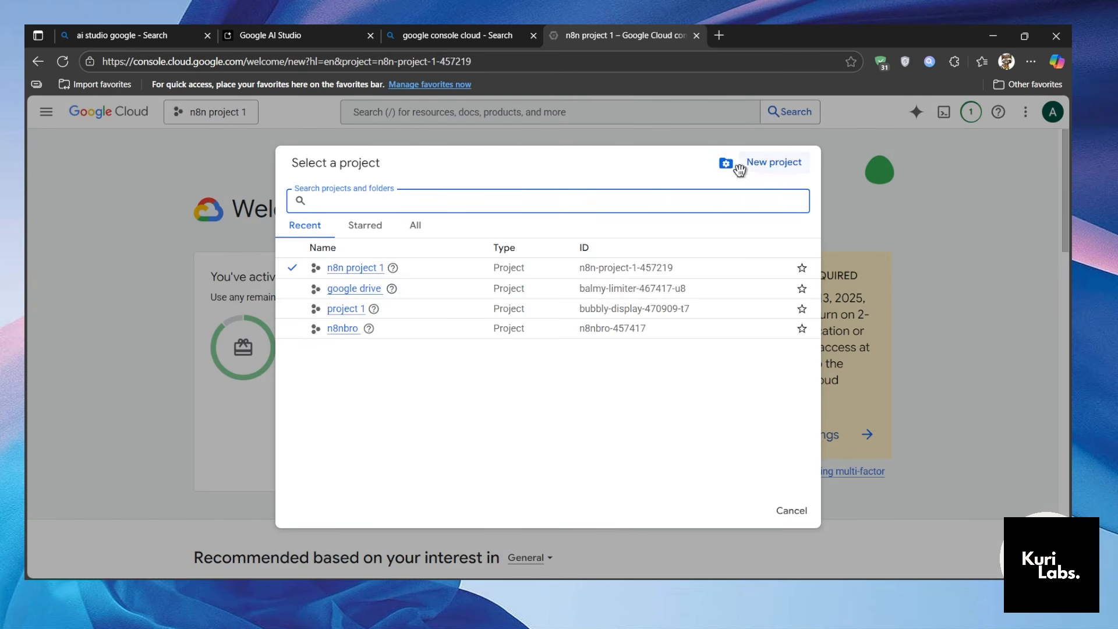
{"action": "left_click", "coordinate": [760, 168]}
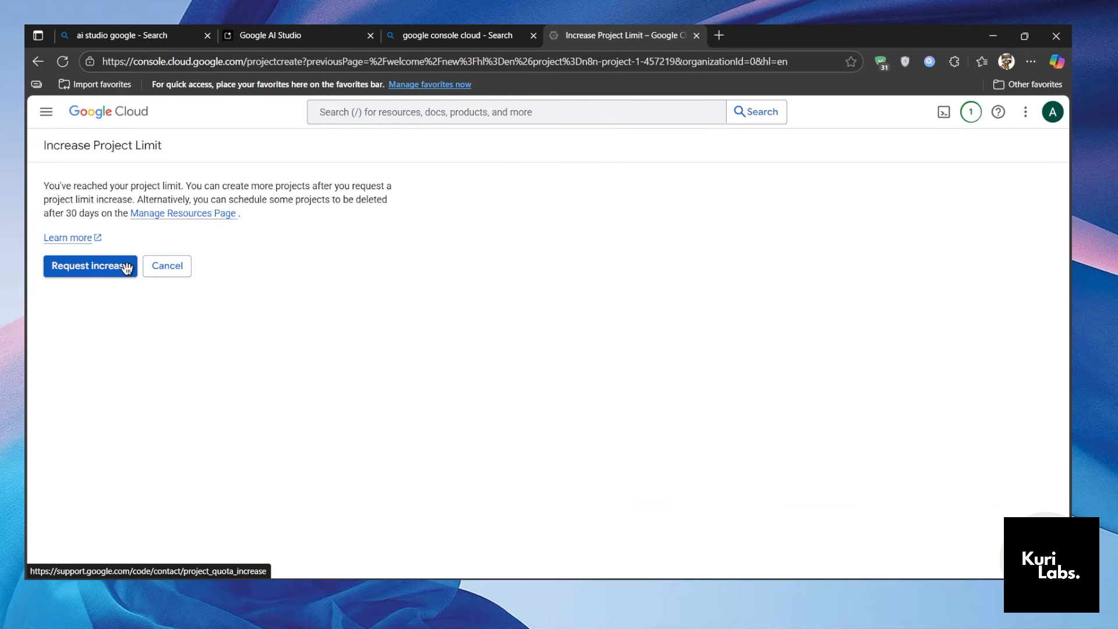
{"action": "left_click", "coordinate": [91, 120]}
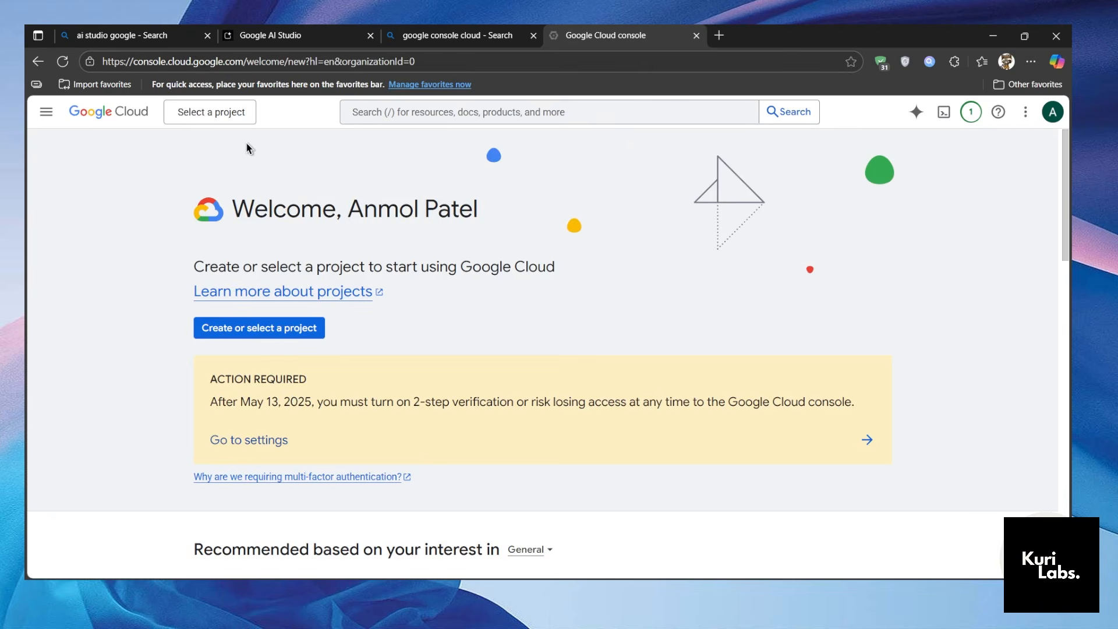
Choose n8n project 1 for the new API key in Google AI Studio, and close the dialog without creating the key.
{"action": "left_click", "coordinate": [314, 42]}
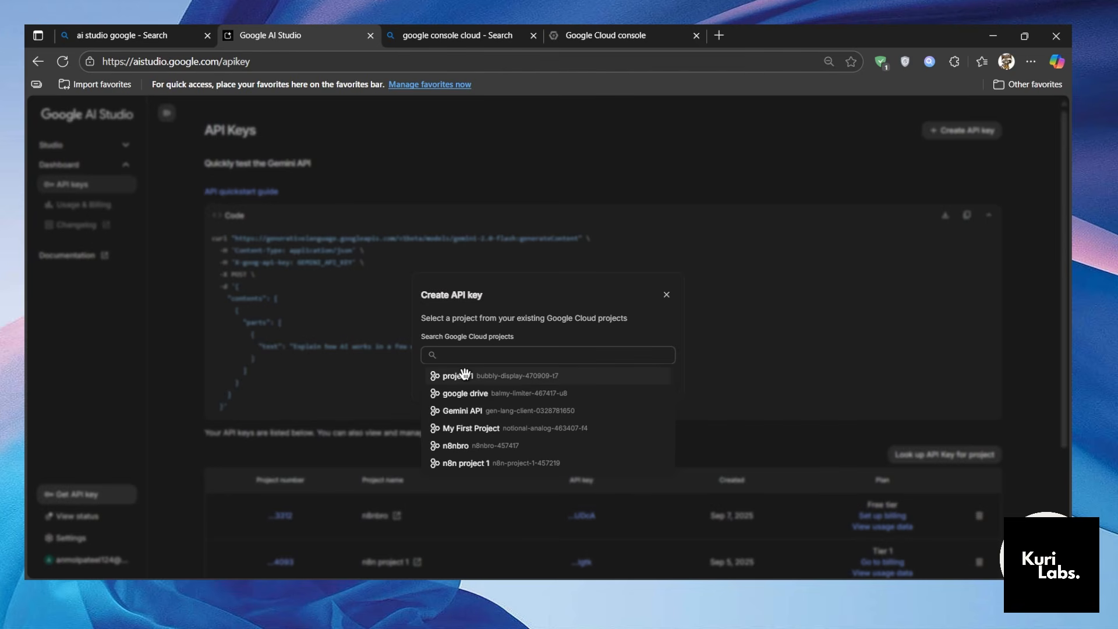
{"action": "left_click", "coordinate": [499, 464]}
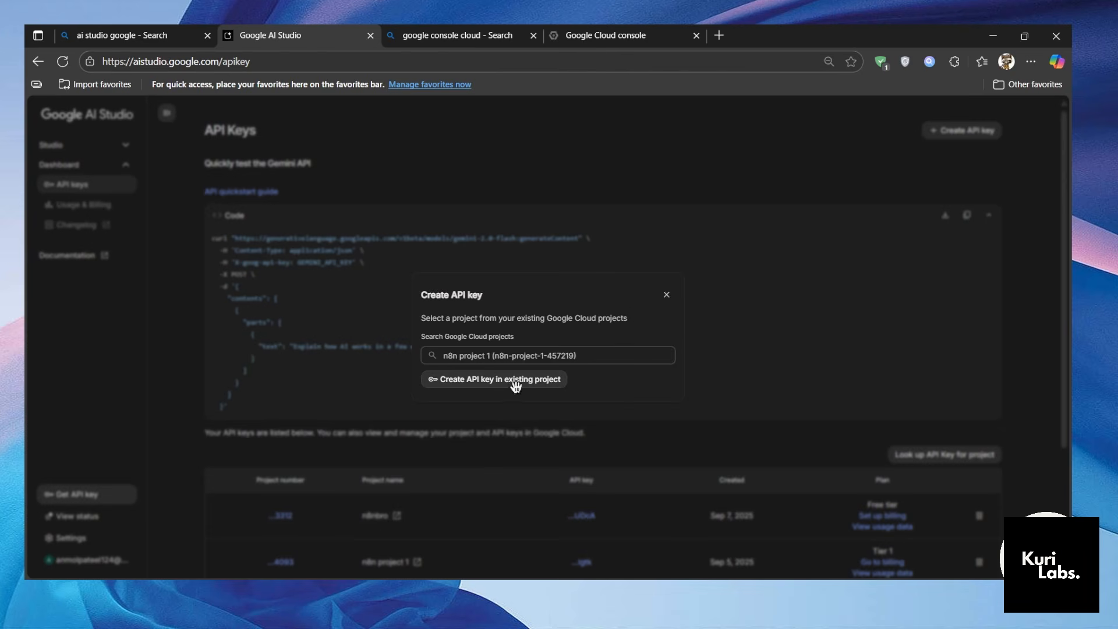
{"action": "left_click", "coordinate": [667, 295]}
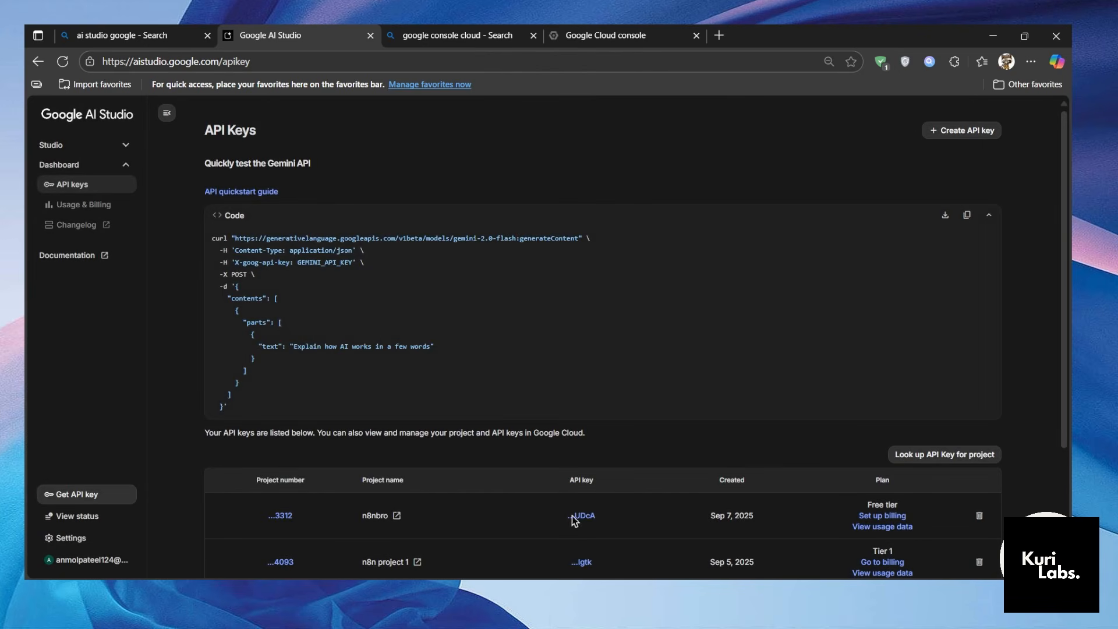
Reveal and copy the n8nbro project's existing API key, and paste it into a Notepad note after the label "gemini api :".
{"action": "left_click", "coordinate": [584, 516]}
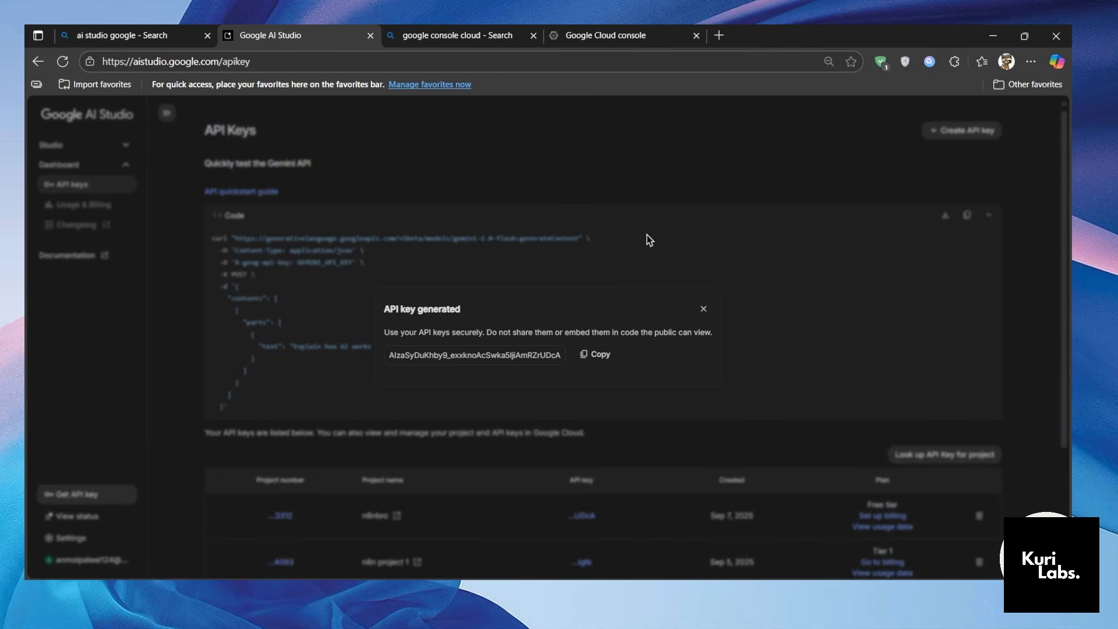
{"action": "key", "text": "super"}
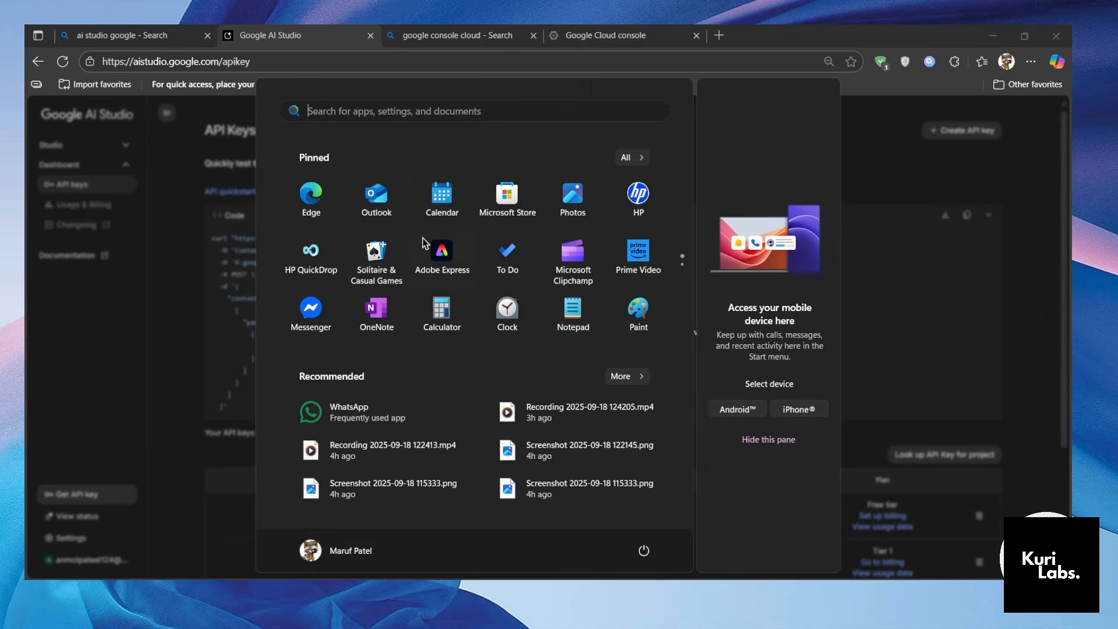
{"action": "left_click", "coordinate": [460, 111]}
{"action": "key", "text": "super"}
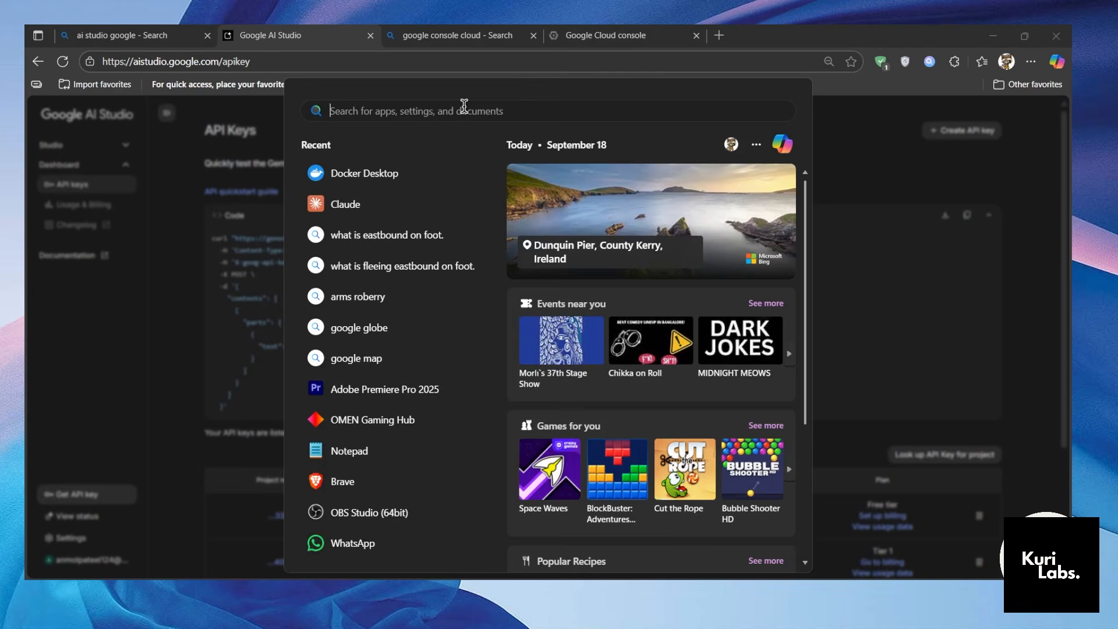
{"action": "type", "text": "note"}
{"action": "key", "text": "Return"}
{"action": "type", "text": "gemini api :"}
{"action": "key", "text": "ctrl+v"}
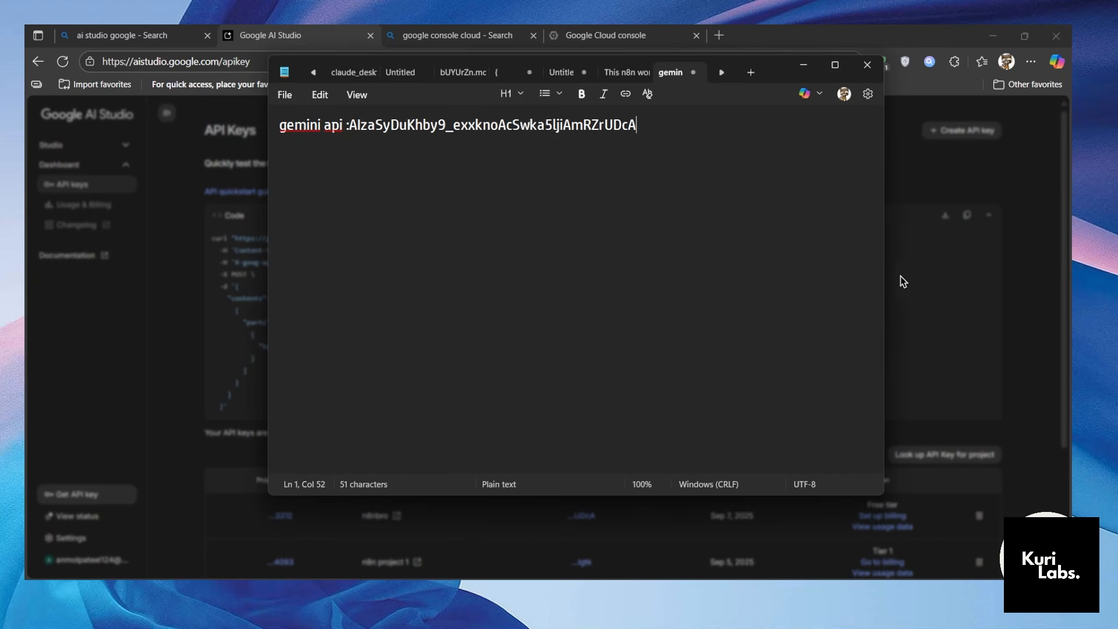
{"action": "left_click", "coordinate": [916, 250]}
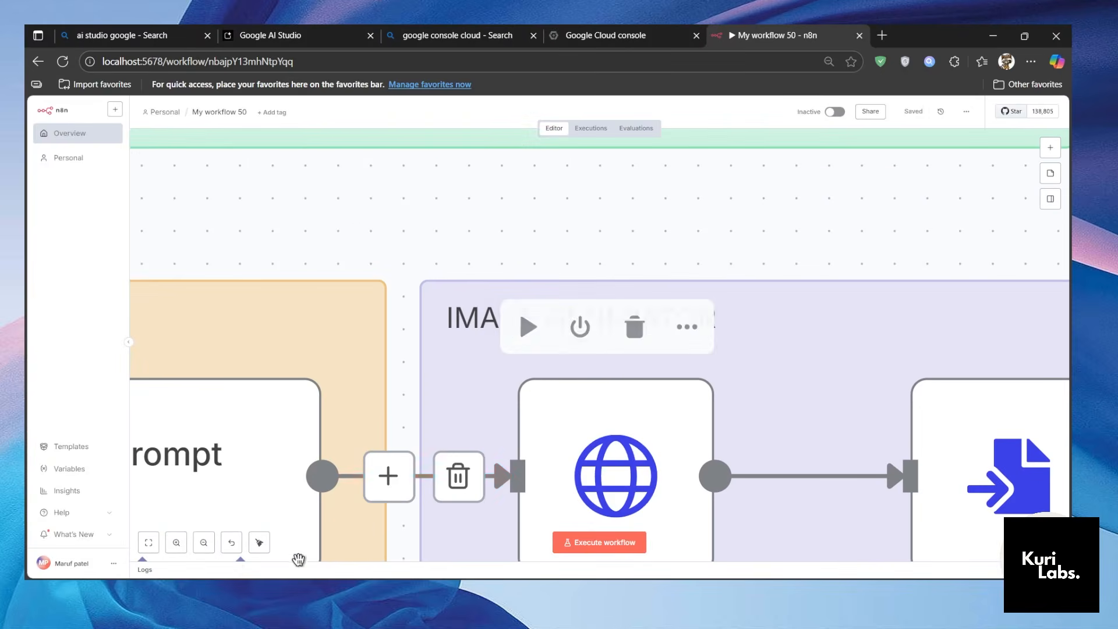
In the n8n workflow, open the Image explanation (free LLM) node and examine its query parameter settings.
{"action": "left_click", "coordinate": [204, 543]}
{"action": "left_click", "coordinate": [203, 542]}
{"action": "left_click", "coordinate": [203, 542]}
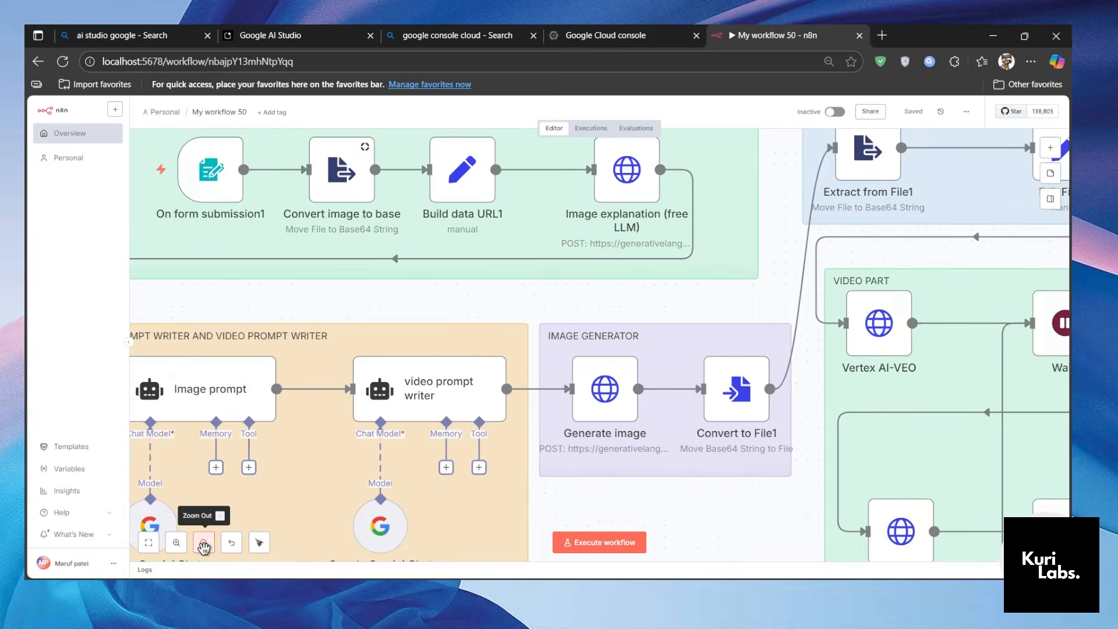
{"action": "left_click", "coordinate": [204, 543]}
{"action": "scroll", "coordinate": [618, 294], "scroll_direction": "down", "scroll_amount": 1}
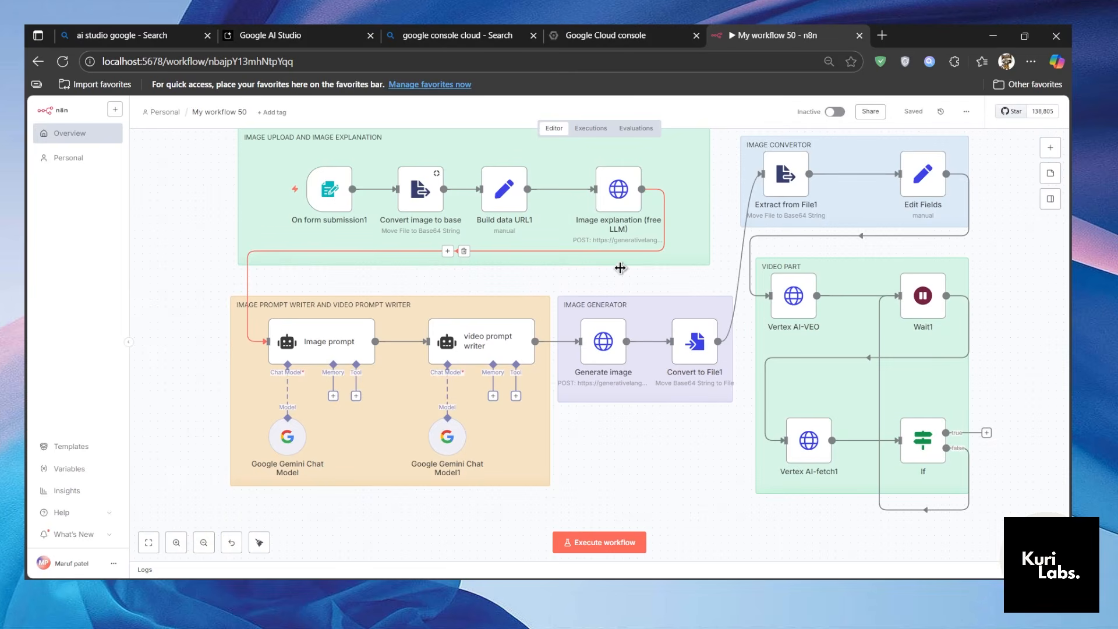
{"action": "double_click", "coordinate": [615, 198]}
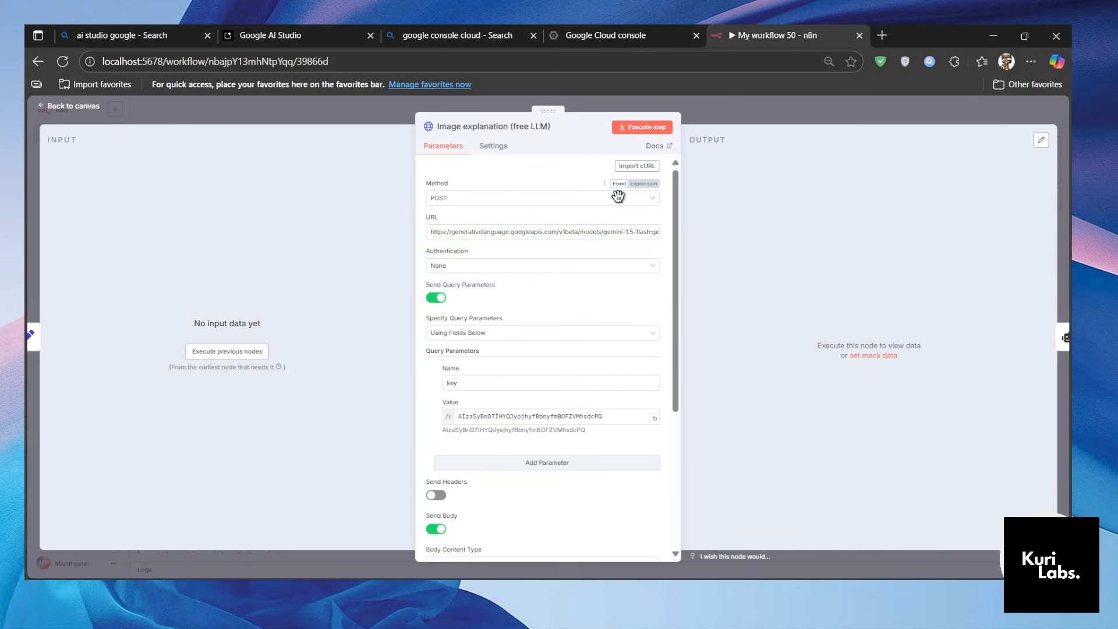
{"action": "scroll", "coordinate": [566, 347], "scroll_direction": "down", "scroll_amount": 1}
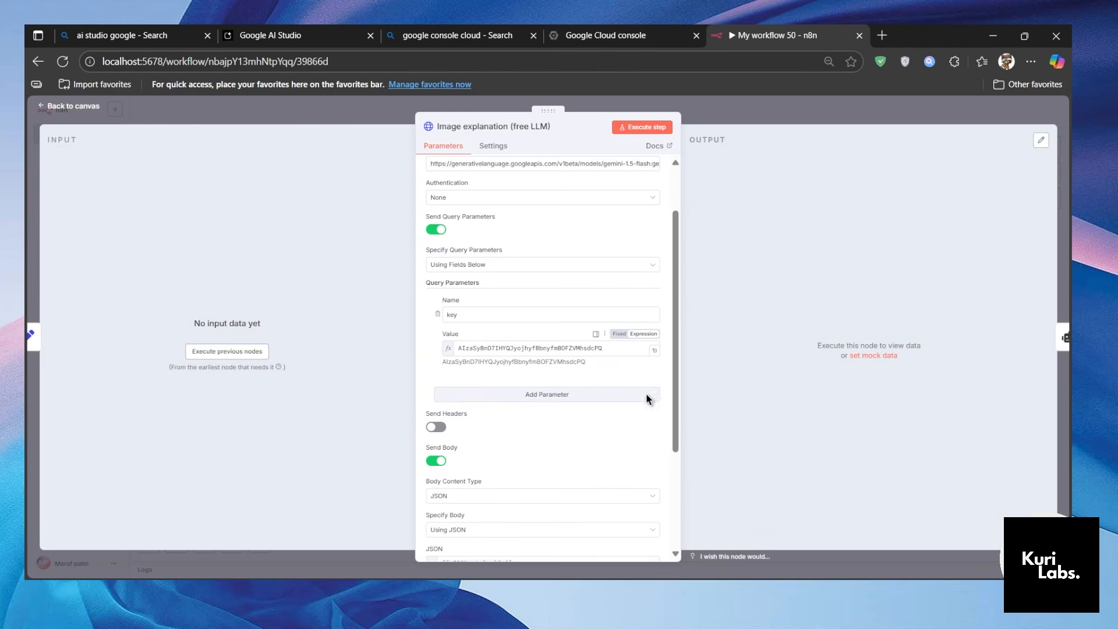
Copy the Gemini API key from the Notepad note and select the existing value of the node's key query parameter.
{"action": "key", "text": "alt+Tab"}
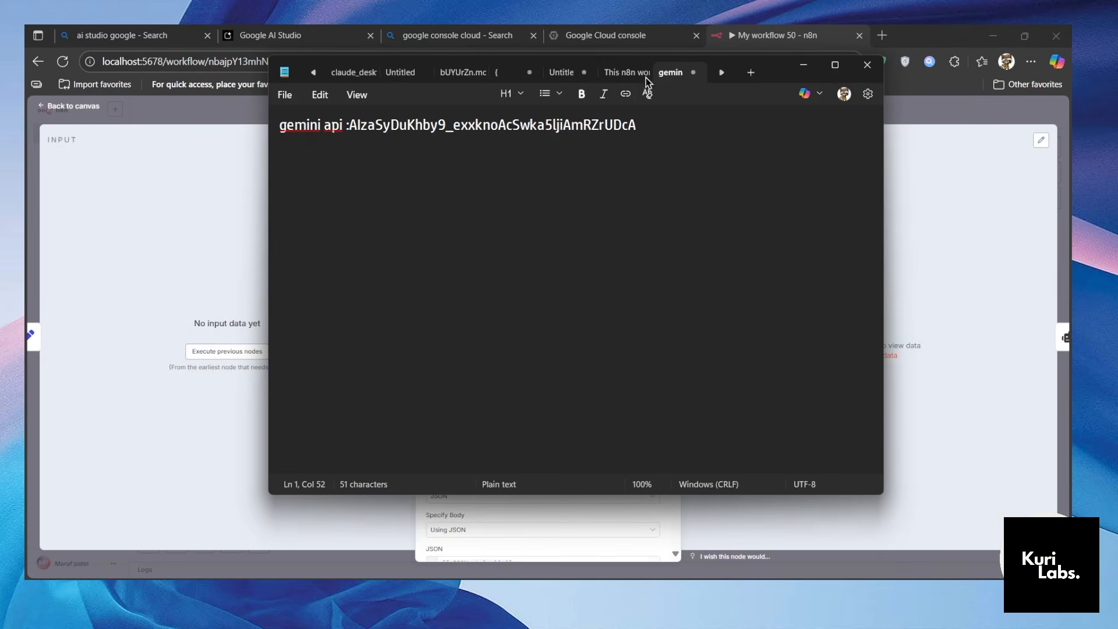
{"action": "left_click_drag", "start_coordinate": [638, 120], "coordinate": [349, 132]}
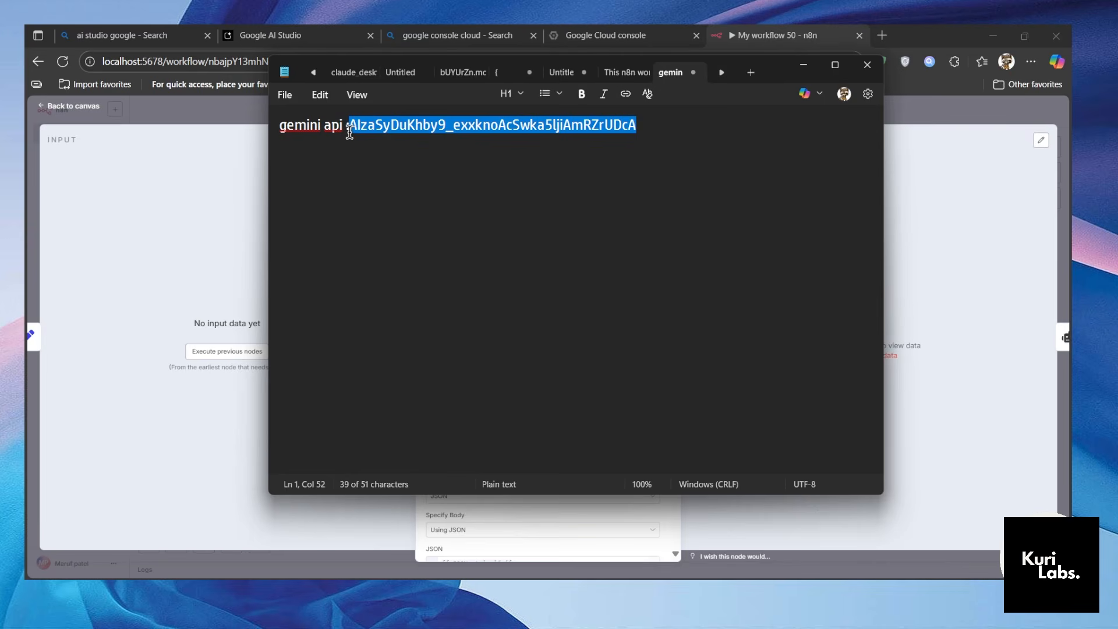
{"action": "right_click", "coordinate": [399, 162]}
{"action": "left_click", "coordinate": [453, 158]}
{"action": "left_click", "coordinate": [237, 269]}
{"action": "left_click_drag", "start_coordinate": [609, 348], "coordinate": [463, 353]}
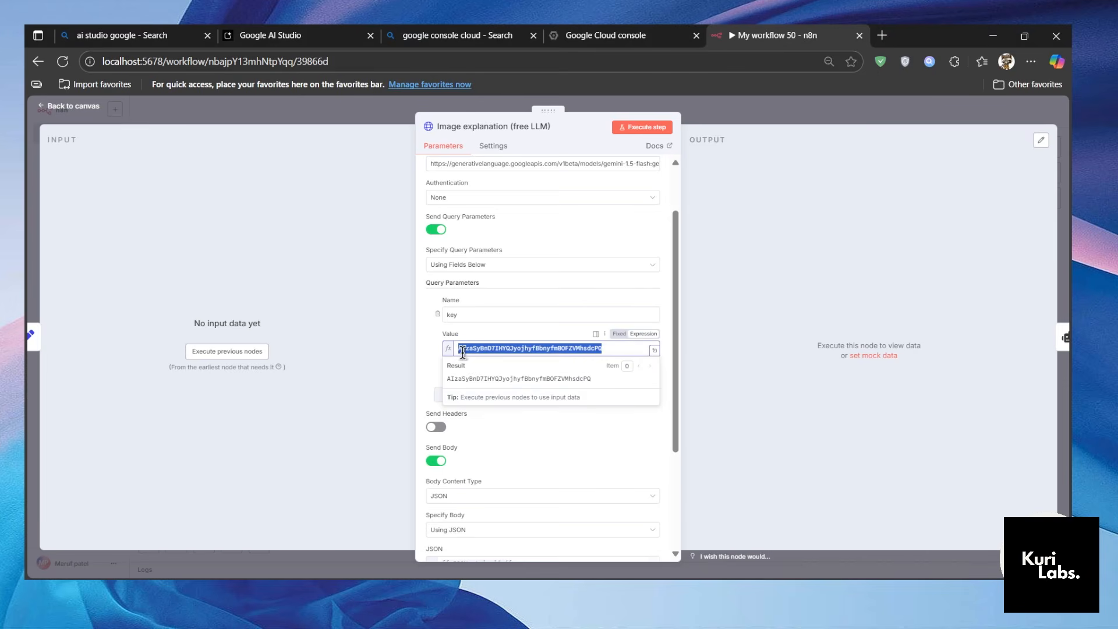
{"action": "left_click", "coordinate": [610, 452]}
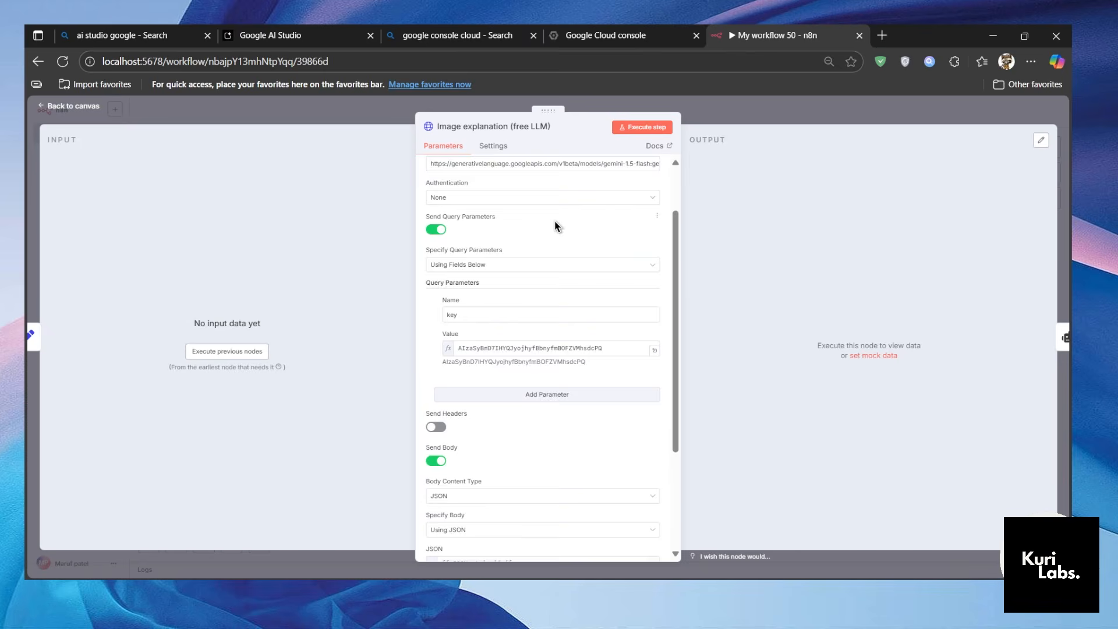
{"action": "scroll", "coordinate": [555, 226], "scroll_direction": "down", "scroll_amount": 5}
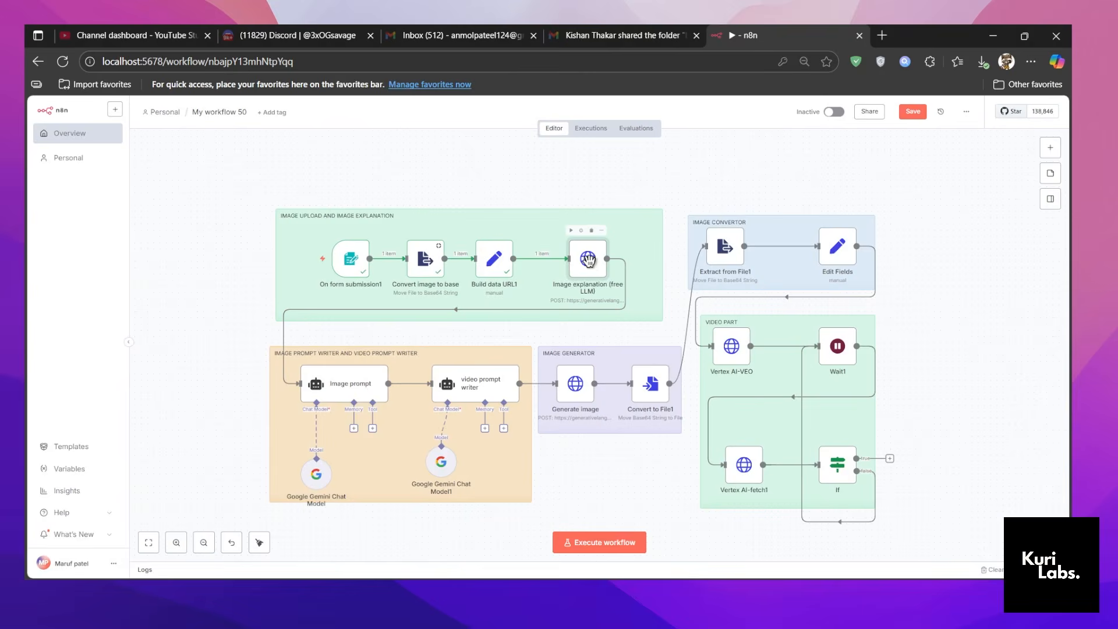
Reopen the Image explanation (free LLM) node and examine its JSON body in the expression editor.
{"action": "double_click", "coordinate": [589, 261]}
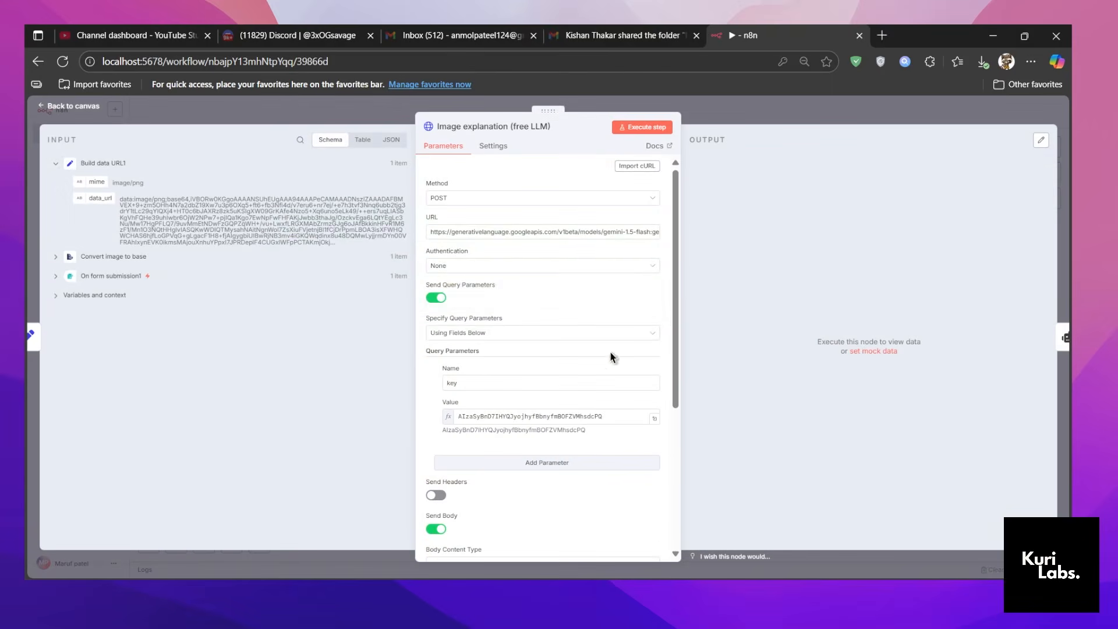
{"action": "scroll", "coordinate": [611, 354], "scroll_direction": "down", "scroll_amount": 4}
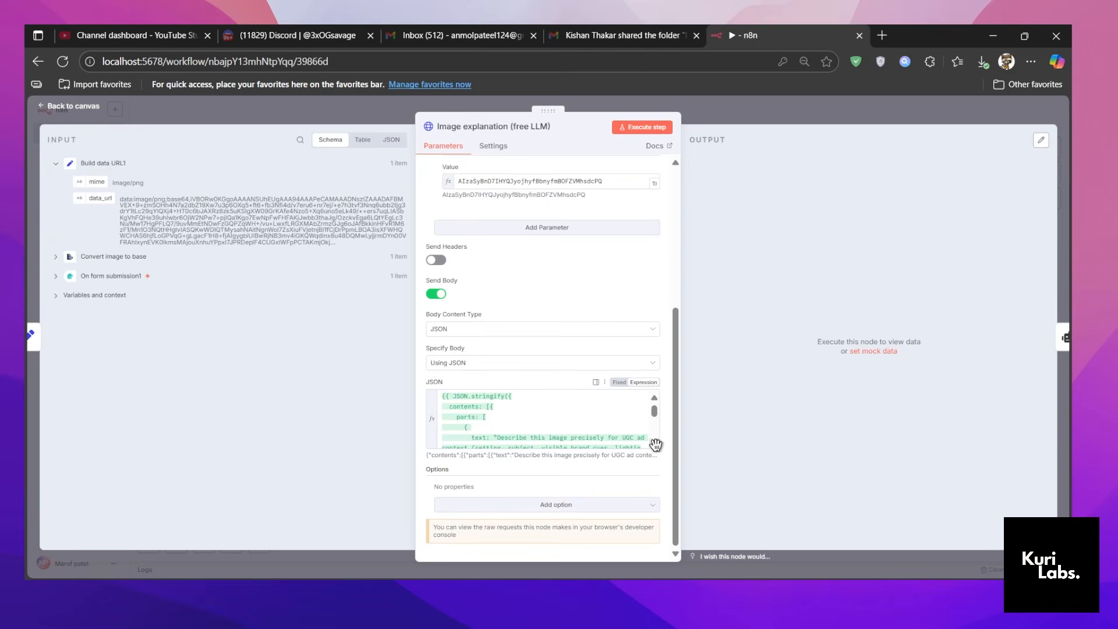
{"action": "left_click", "coordinate": [656, 444]}
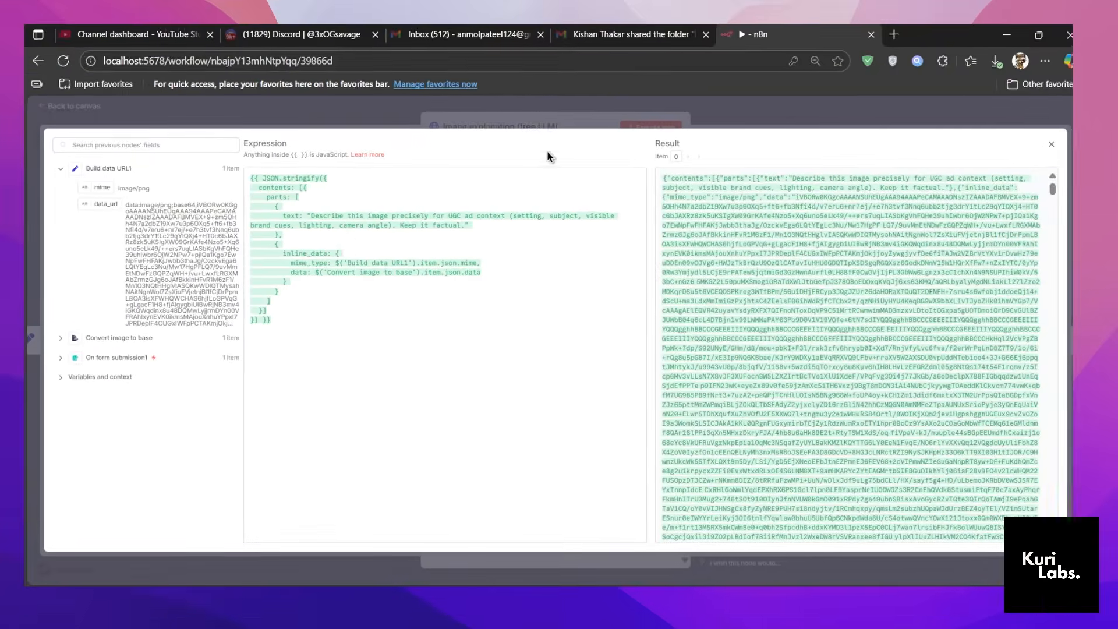
{"action": "left_click", "coordinate": [877, 104]}
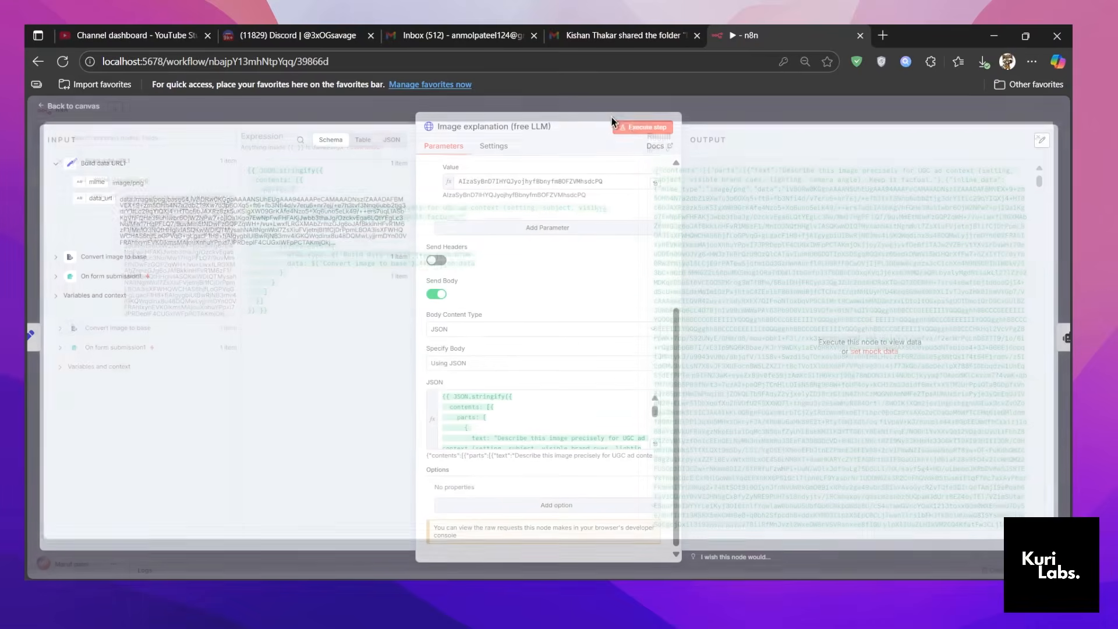
Execute the Image explanation (free LLM) node, review the generated image description and return to the canvas.
{"action": "left_click", "coordinate": [633, 126]}
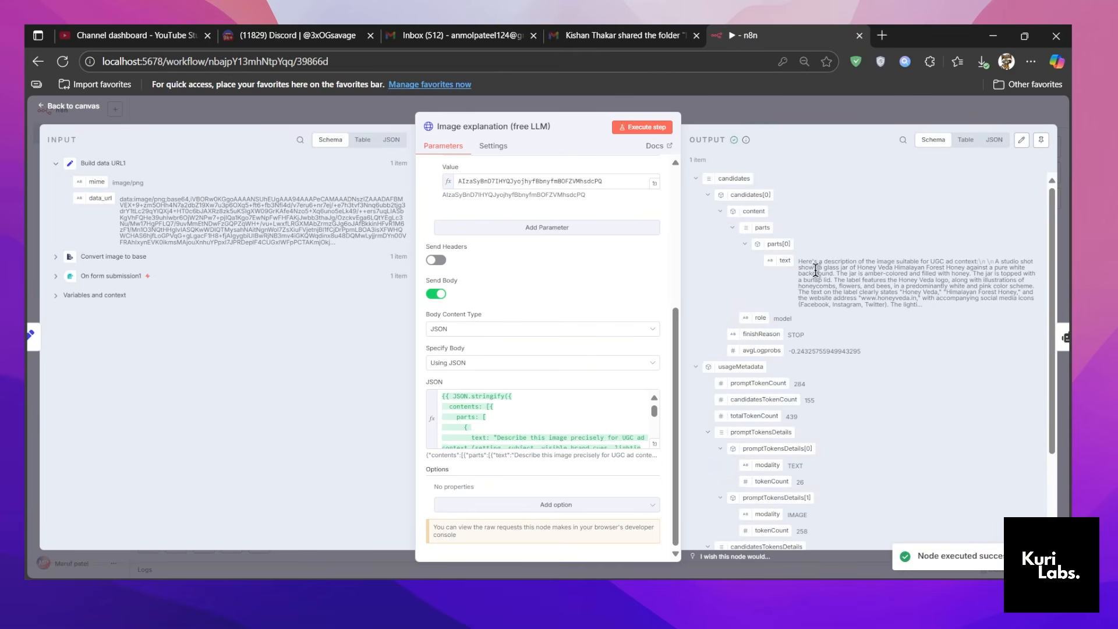
{"action": "left_click_drag", "start_coordinate": [797, 266], "coordinate": [932, 309]}
{"action": "left_click", "coordinate": [807, 123]}
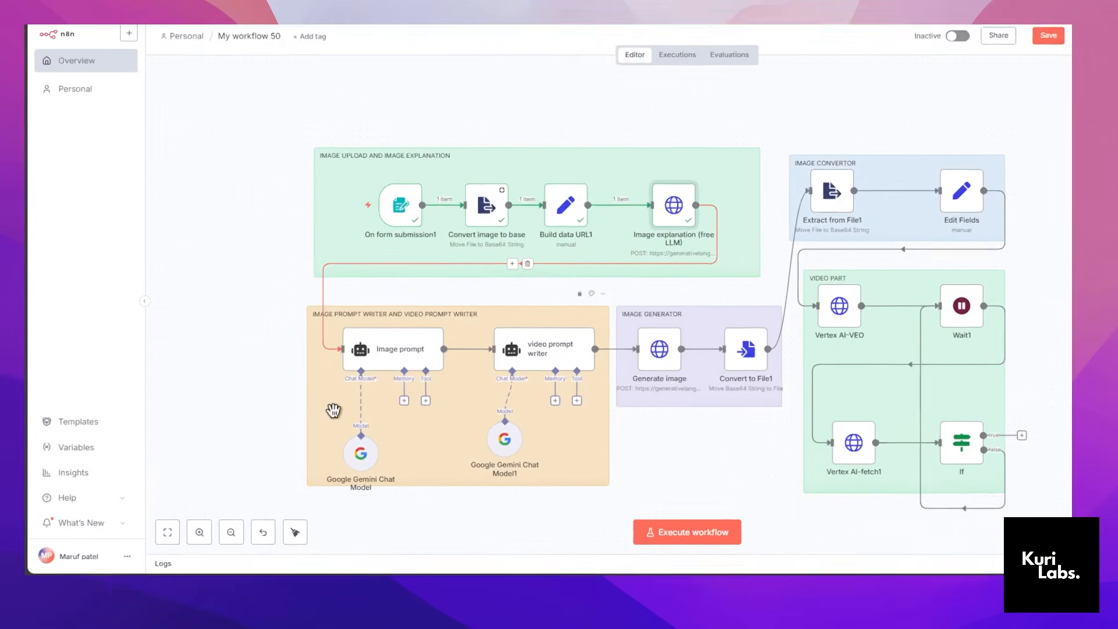
Open the Image prompt node, examine its user message prompt in the expression editor and return to the canvas.
{"action": "scroll", "coordinate": [290, 437], "scroll_direction": "down", "scroll_amount": 4}
{"action": "scroll", "coordinate": [306, 373], "scroll_direction": "up", "scroll_amount": 2}
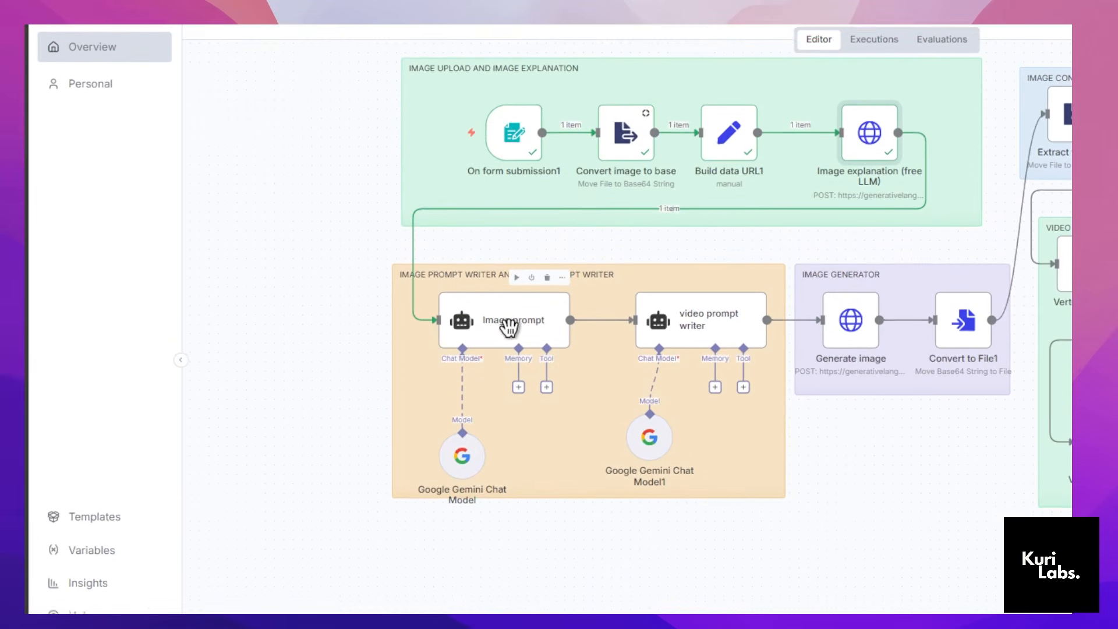
{"action": "left_click", "coordinate": [511, 324]}
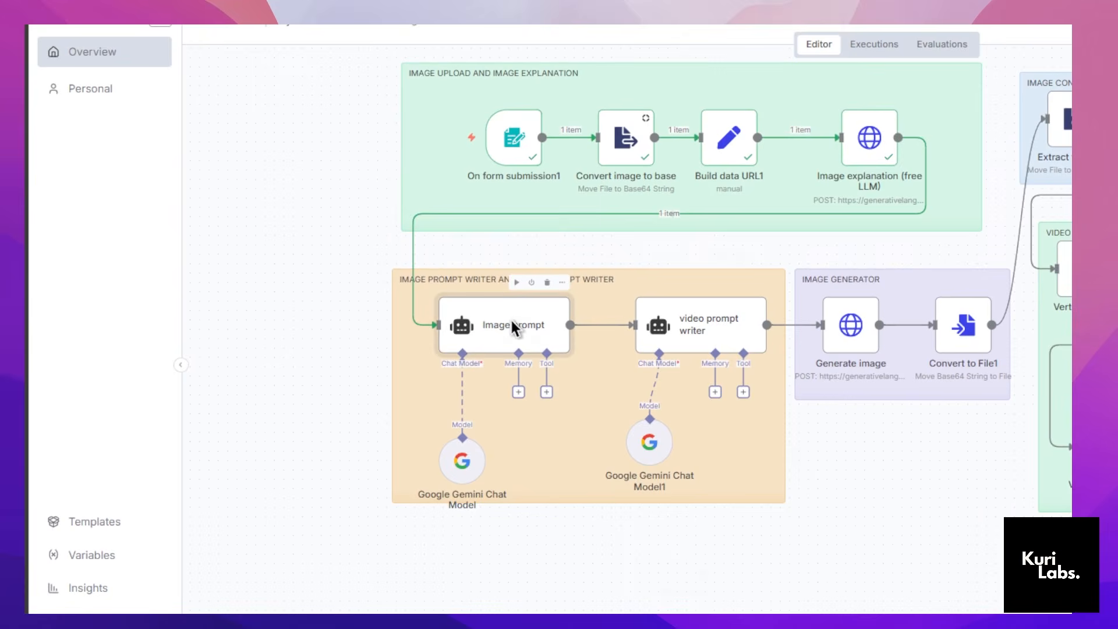
{"action": "double_click", "coordinate": [513, 325]}
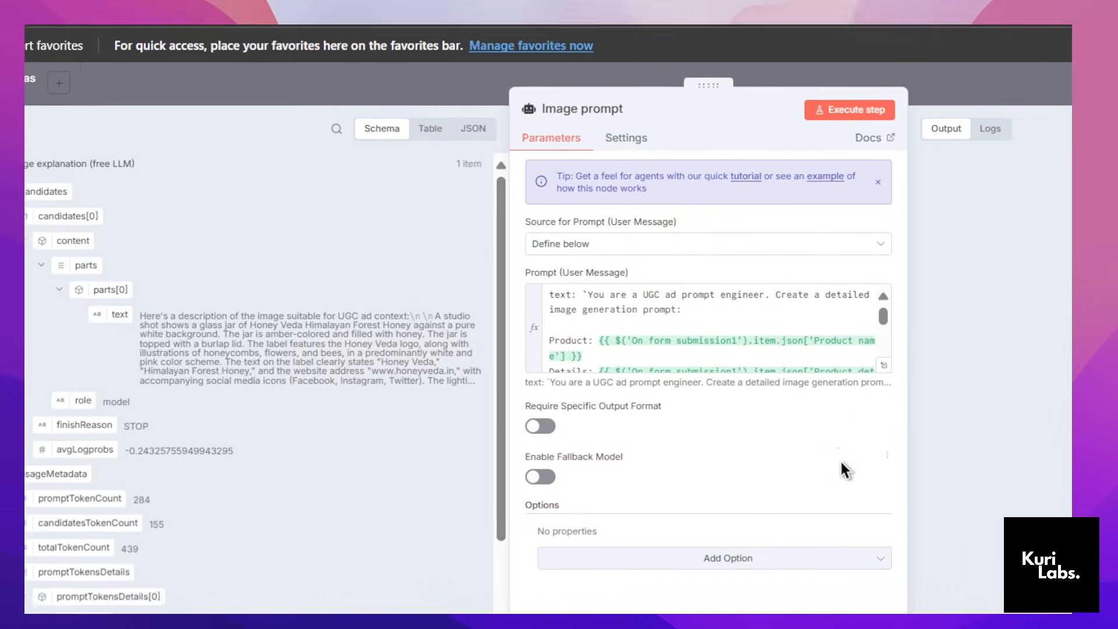
{"action": "left_click", "coordinate": [900, 371]}
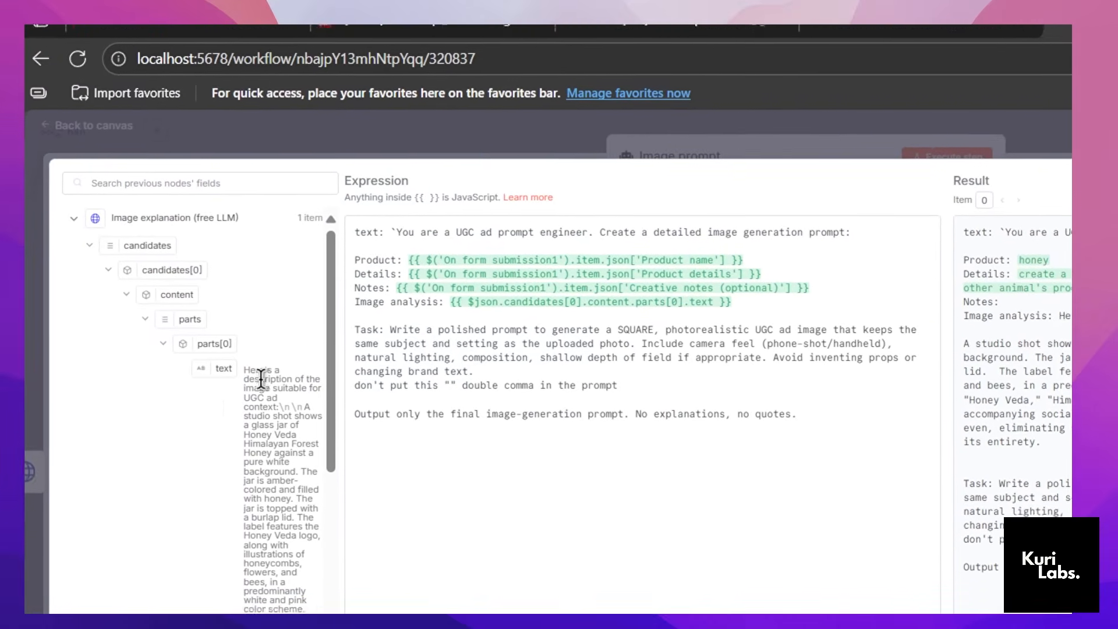
{"action": "left_click", "coordinate": [495, 151]}
{"action": "left_click", "coordinate": [496, 148]}
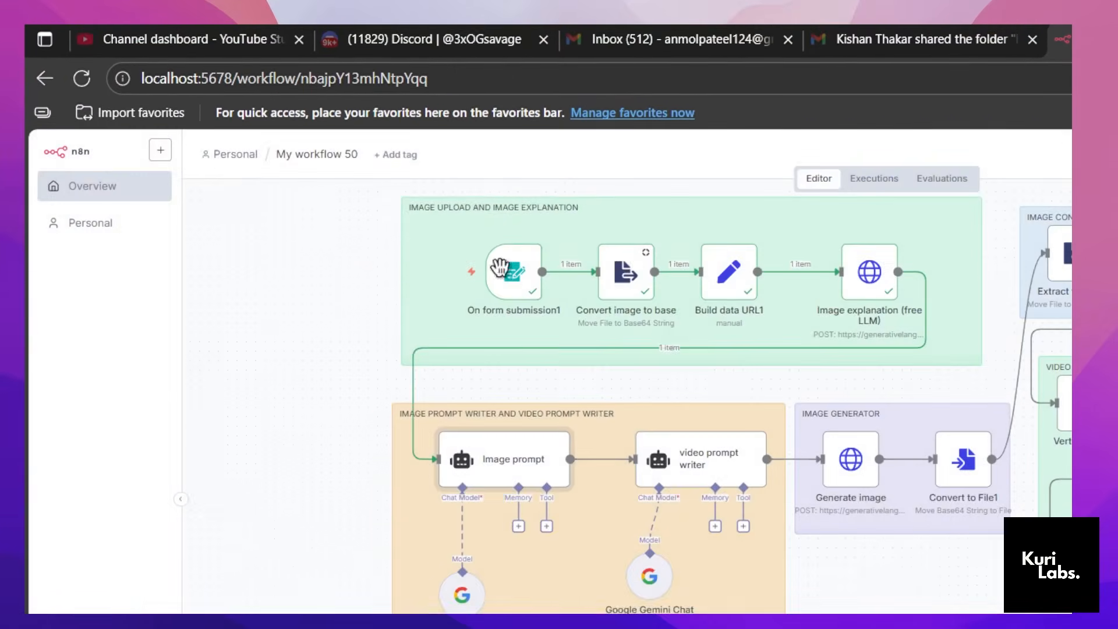
Nudge the Google Gemini Chat Model node slightly to the left and recheck the Image prompt node's parameters.
{"action": "left_click_drag", "start_coordinate": [463, 597], "coordinate": [454, 588]}
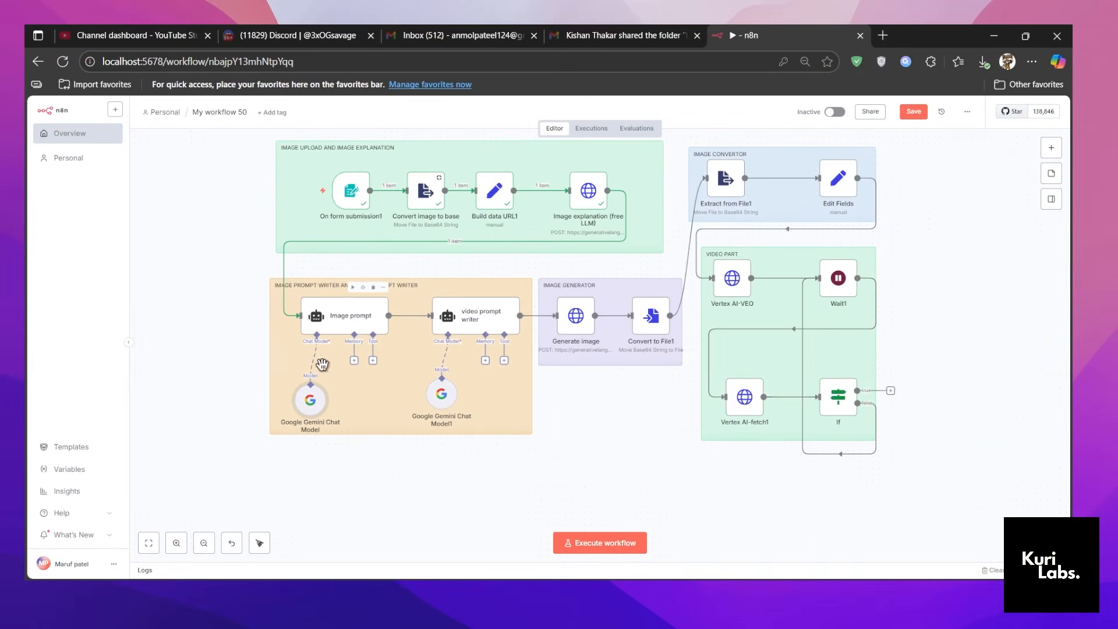
{"action": "left_click", "coordinate": [338, 318]}
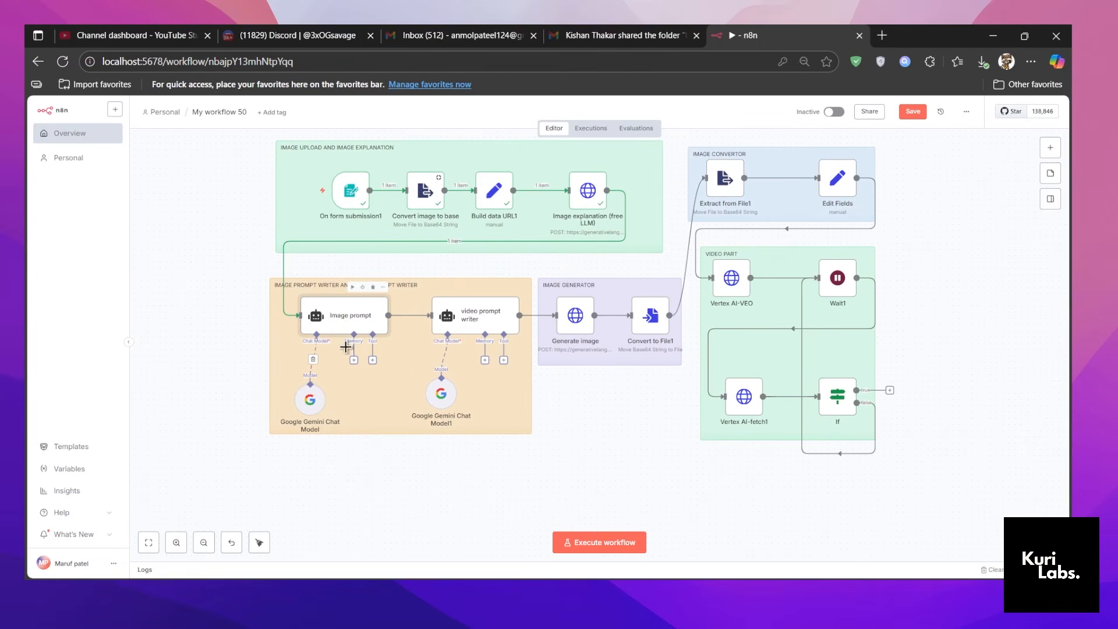
{"action": "scroll", "coordinate": [300, 371], "scroll_direction": "up", "scroll_amount": 1}
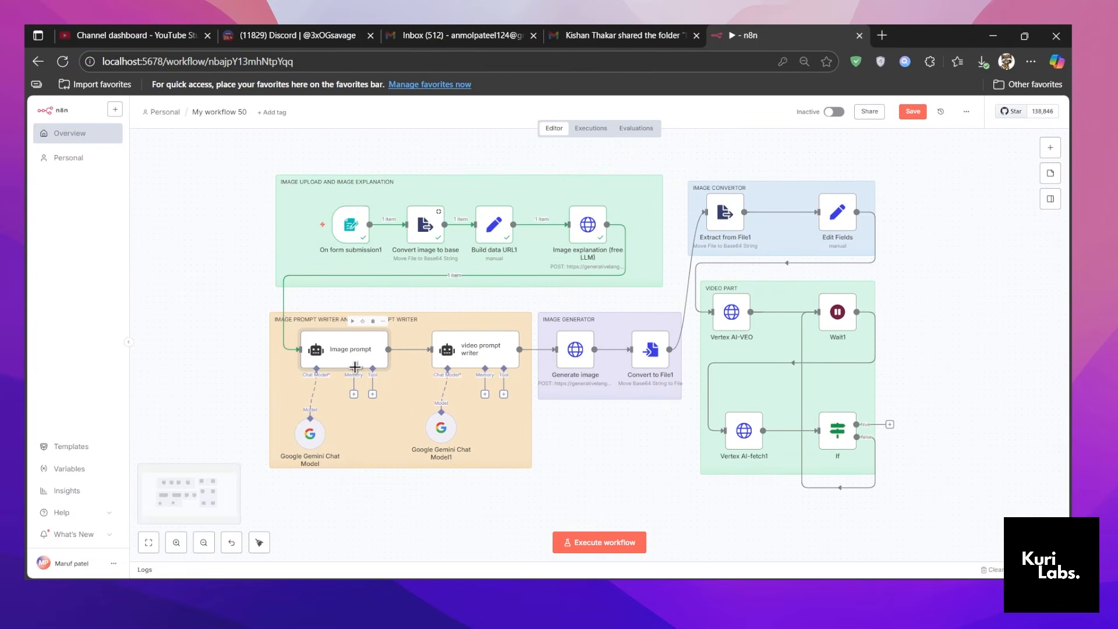
{"action": "mouse_move", "coordinate": [312, 436]}
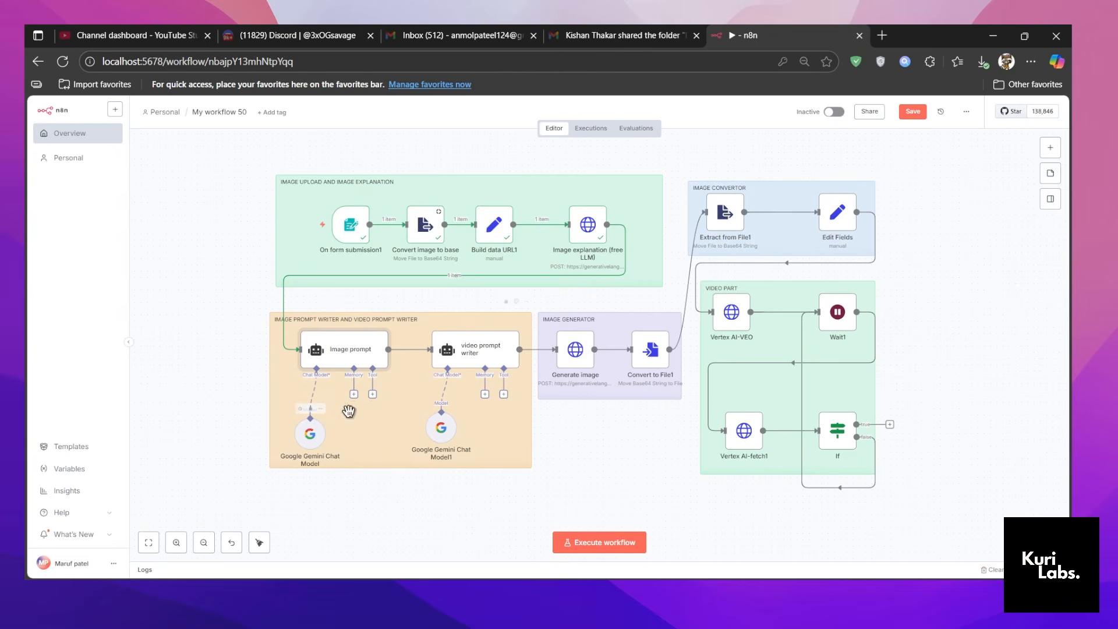
{"action": "double_click", "coordinate": [325, 354]}
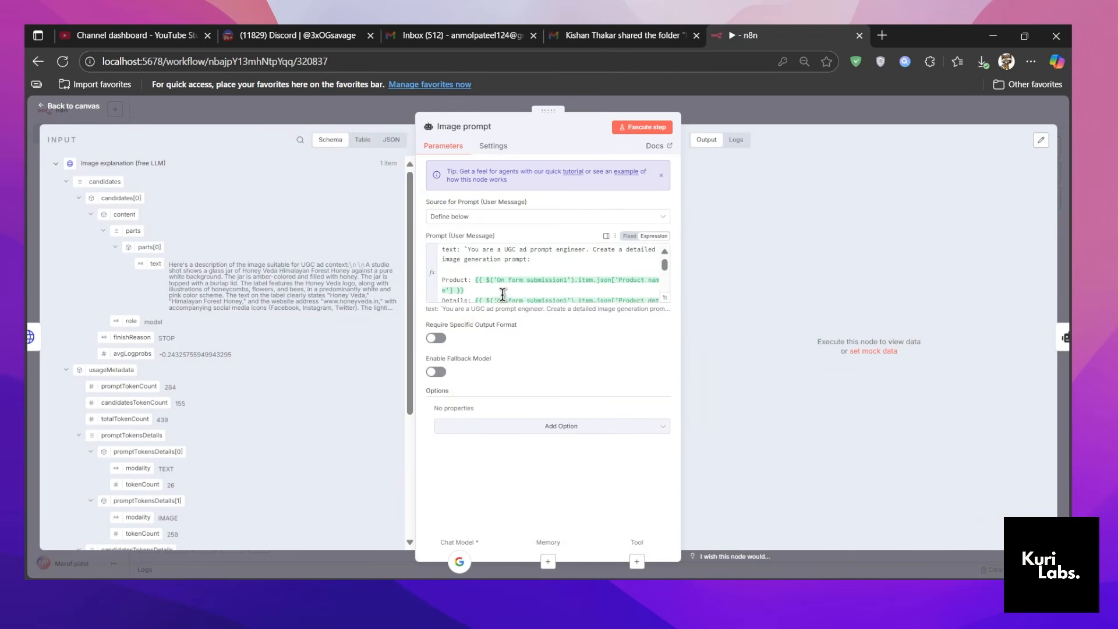
{"action": "scroll", "coordinate": [502, 295], "scroll_direction": "down", "scroll_amount": 2}
{"action": "left_click", "coordinate": [494, 103]}
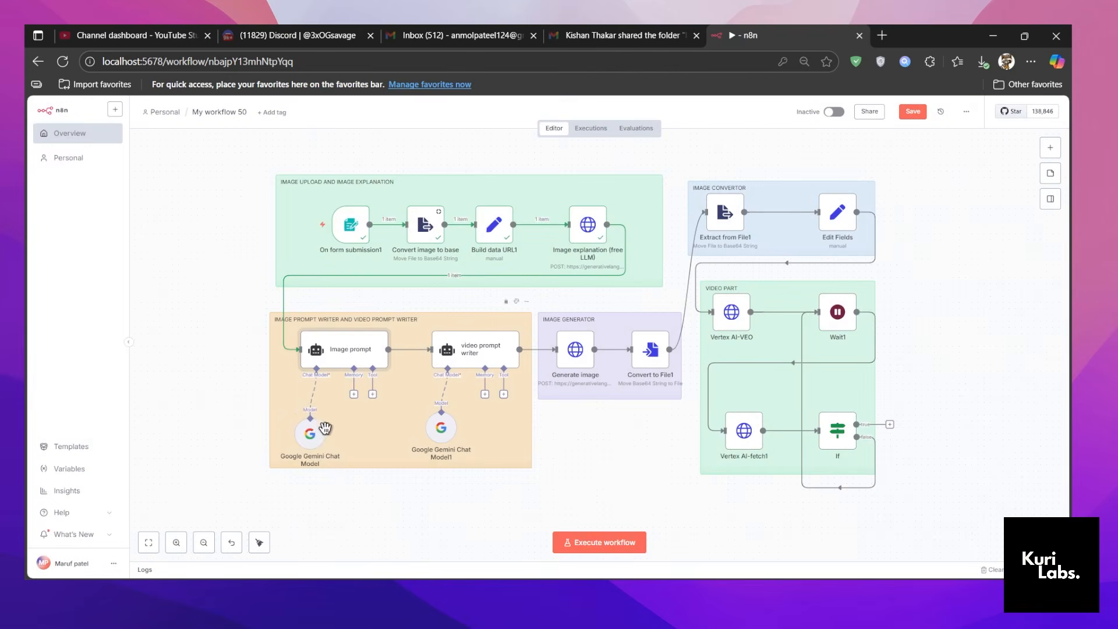
Disconnect the Google Gemini Chat Model from the Image prompt node and attach a new Google Gemini Chat Model in its place.
{"action": "left_click", "coordinate": [315, 435]}
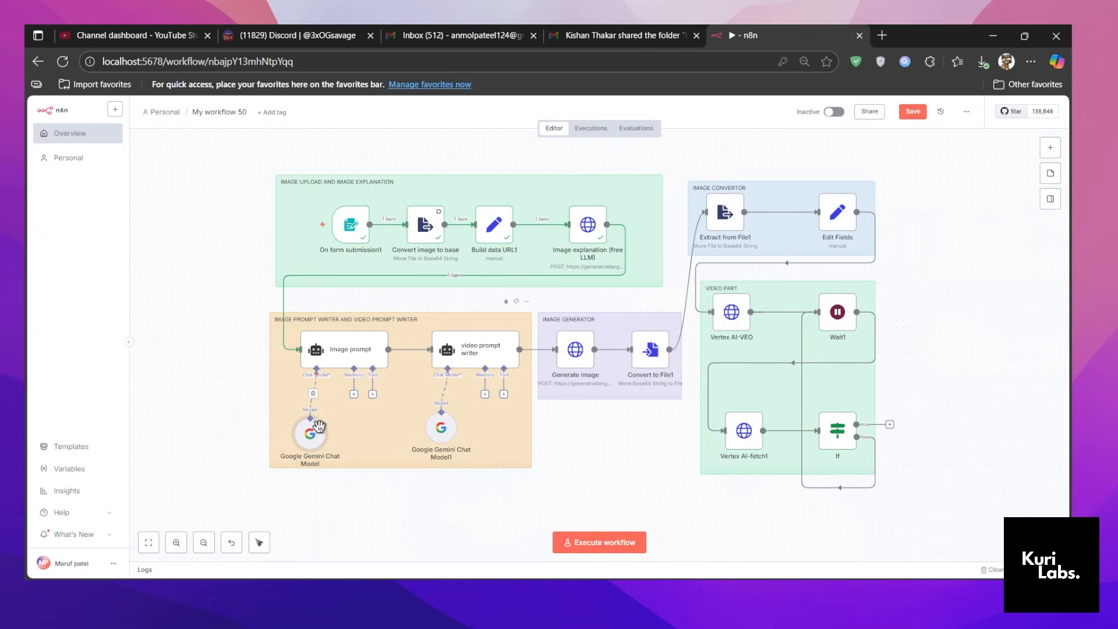
{"action": "left_click_drag", "start_coordinate": [318, 432], "coordinate": [316, 433]}
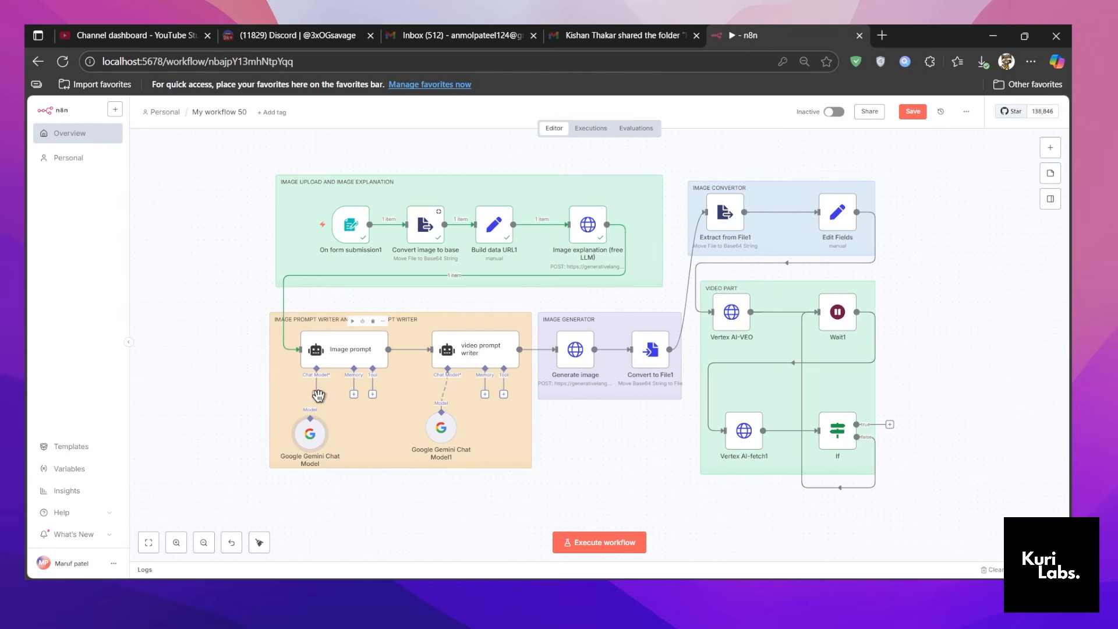
{"action": "left_click", "coordinate": [317, 394]}
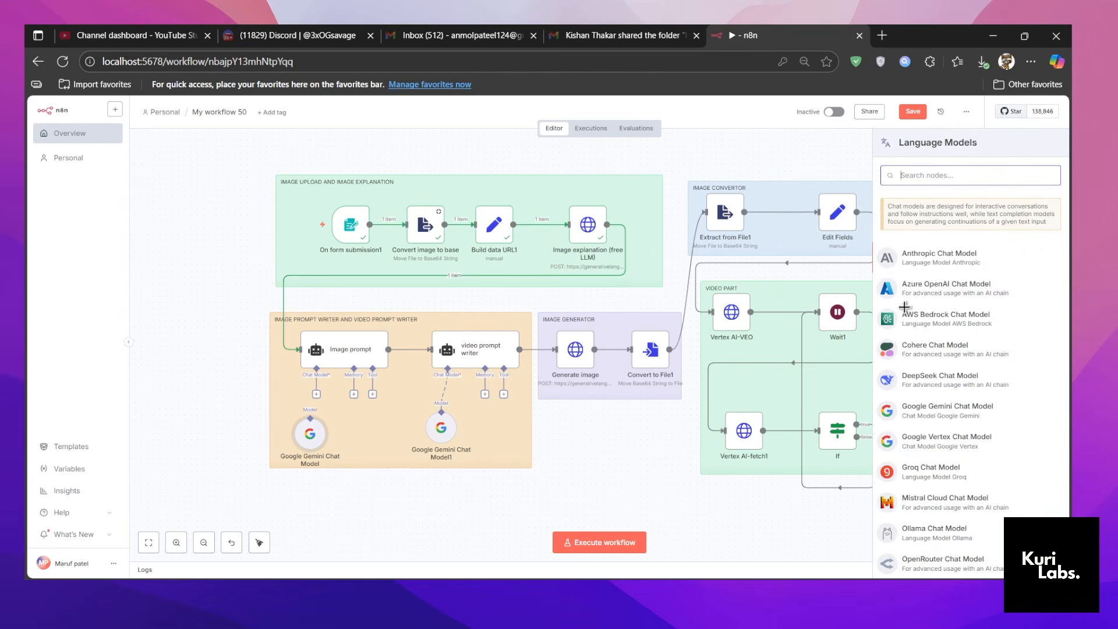
{"action": "scroll", "coordinate": [926, 349], "scroll_direction": "down", "scroll_amount": 3}
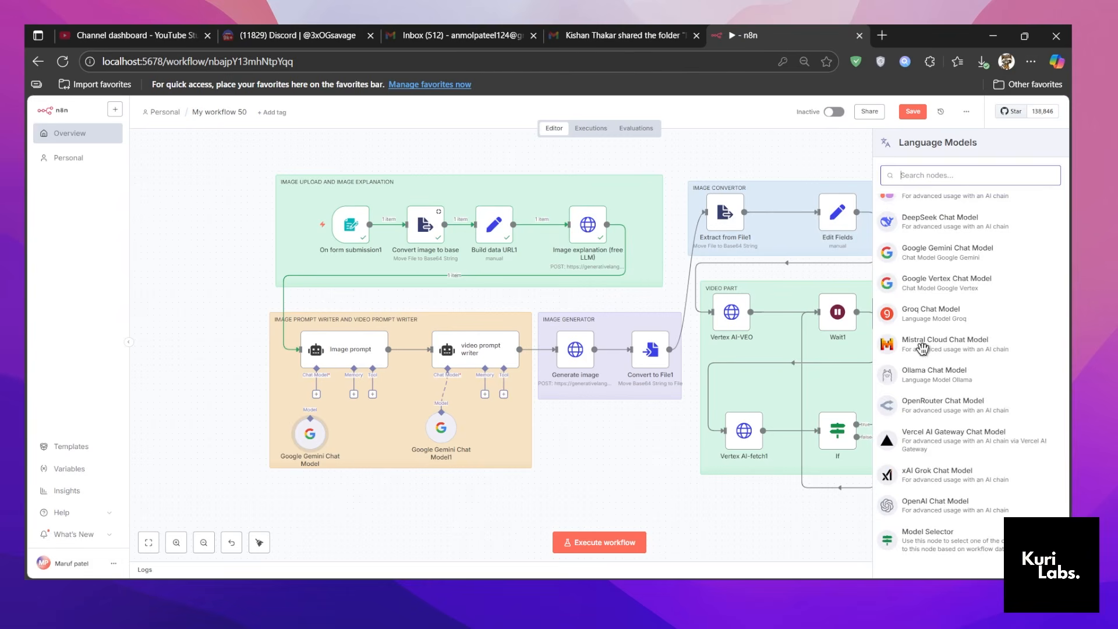
{"action": "scroll", "coordinate": [942, 434], "scroll_direction": "up", "scroll_amount": 2}
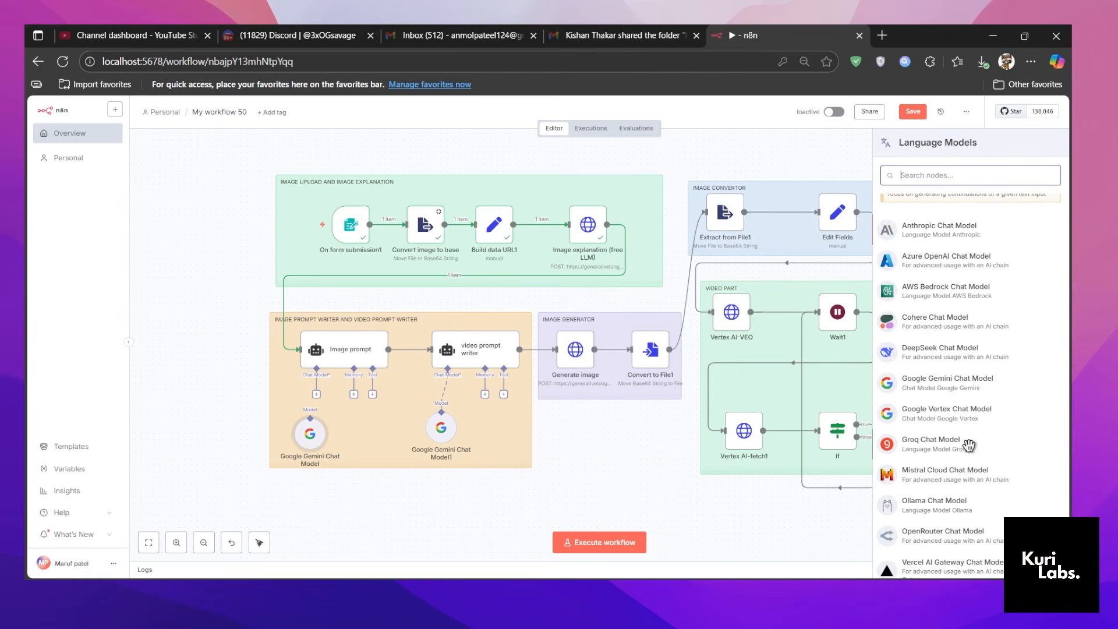
{"action": "left_click", "coordinate": [951, 385]}
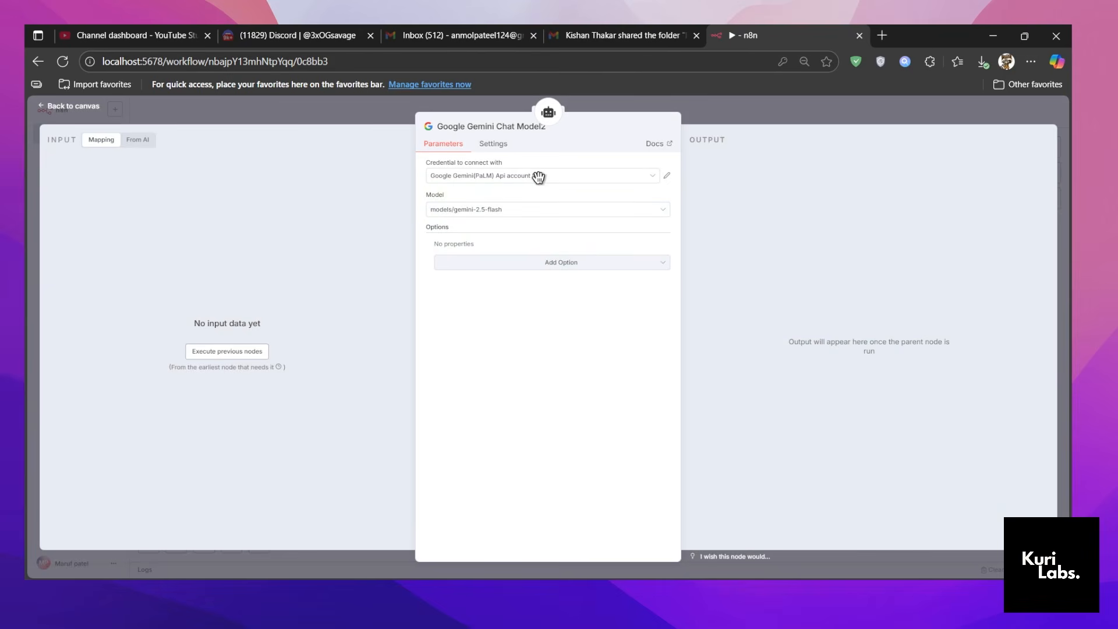
Start a new Google Gemini(PaLM) Api credential for the new chat model and clear the existing contents of its API Key field.
{"action": "left_click", "coordinate": [537, 176]}
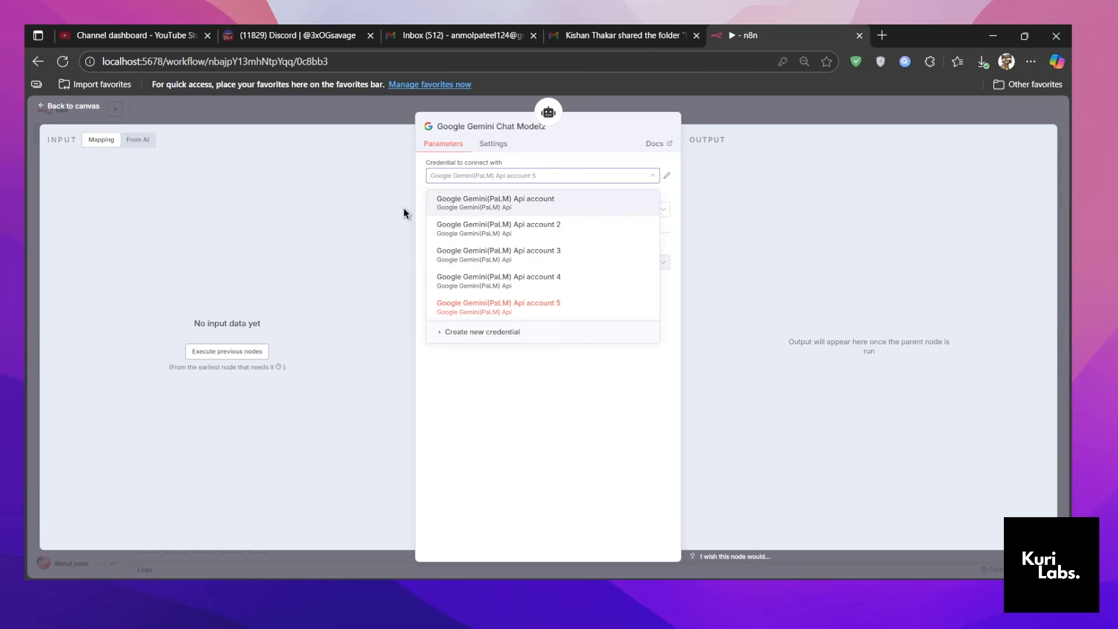
{"action": "left_click", "coordinate": [485, 340]}
{"action": "key", "text": "ctrl+v"}
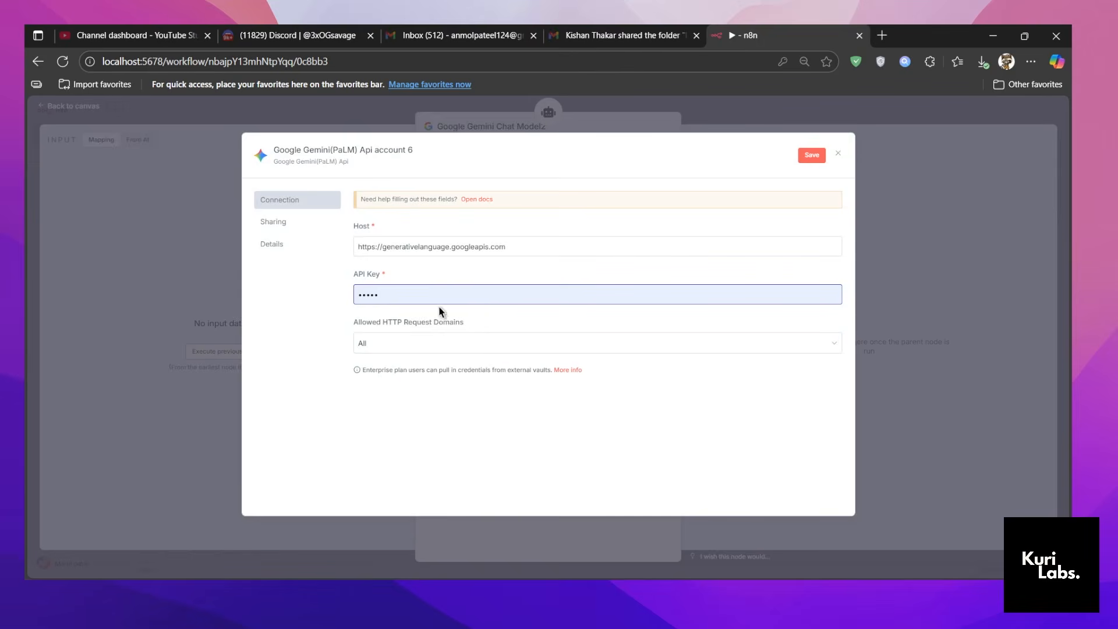
{"action": "left_click_drag", "start_coordinate": [408, 294], "coordinate": [261, 287]}
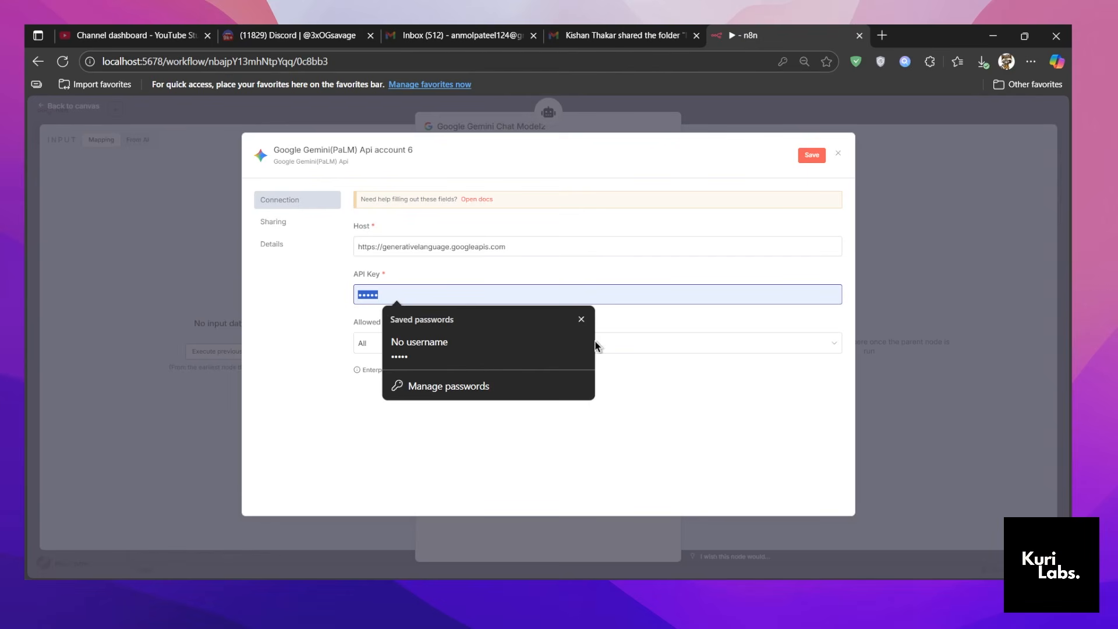
{"action": "key", "text": "BackSpace"}
Copy the Gemini API key from the Notepad note, paste it into the credential's API Key field, then save and close the credential.
{"action": "key", "text": "alt+Tab"}
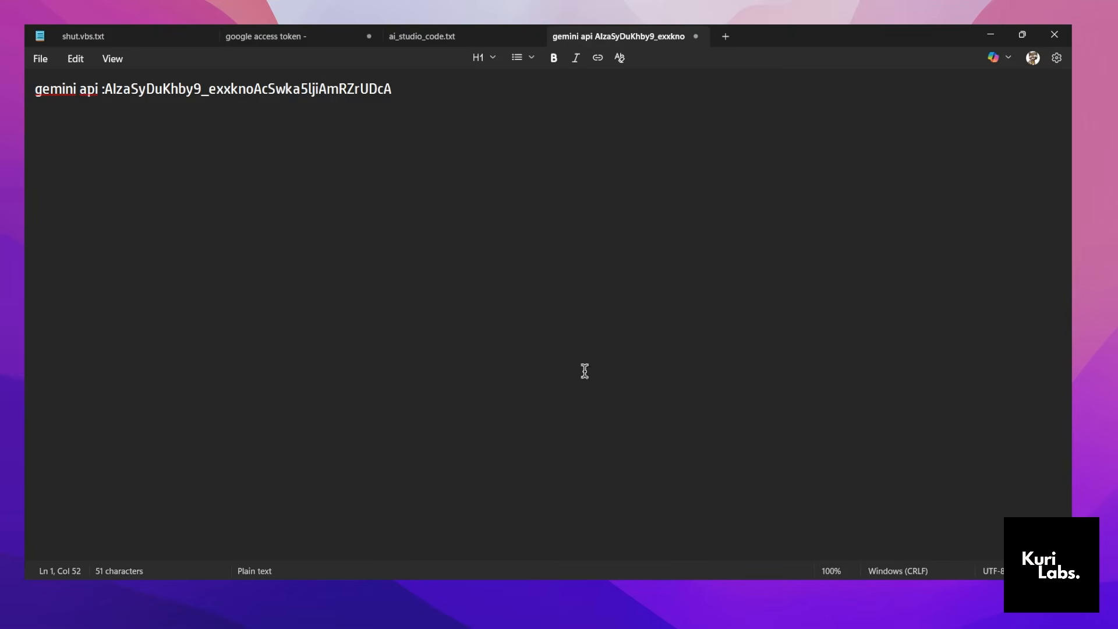
{"action": "left_click_drag", "start_coordinate": [391, 88], "coordinate": [106, 81]}
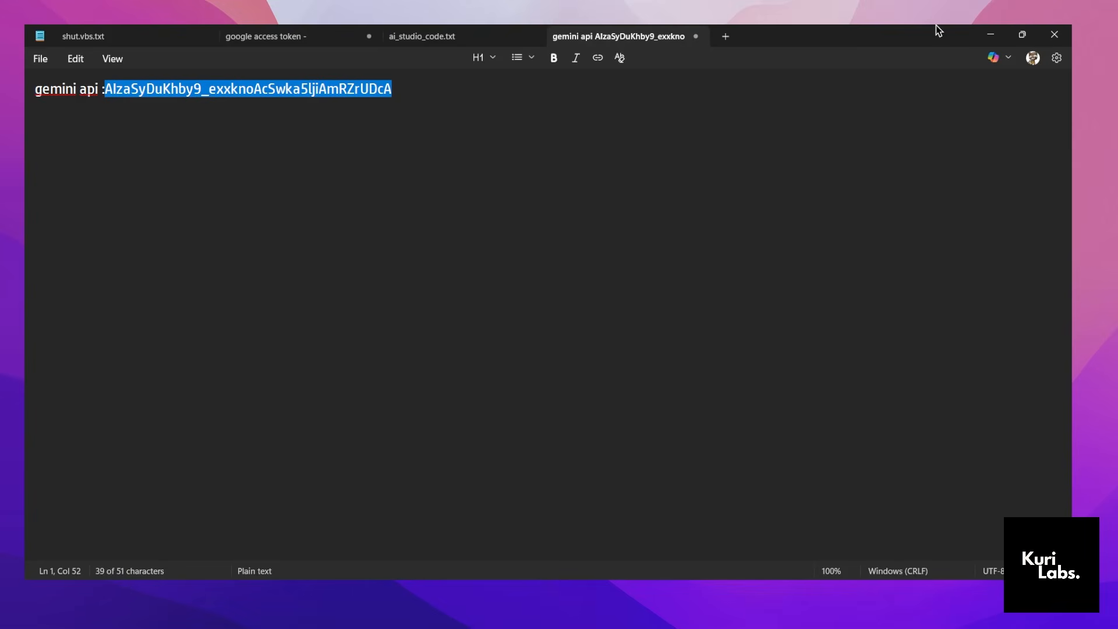
{"action": "left_click", "coordinate": [990, 34]}
{"action": "left_click", "coordinate": [466, 294]}
{"action": "key", "text": "ctrl+v"}
{"action": "left_click", "coordinate": [812, 155]}
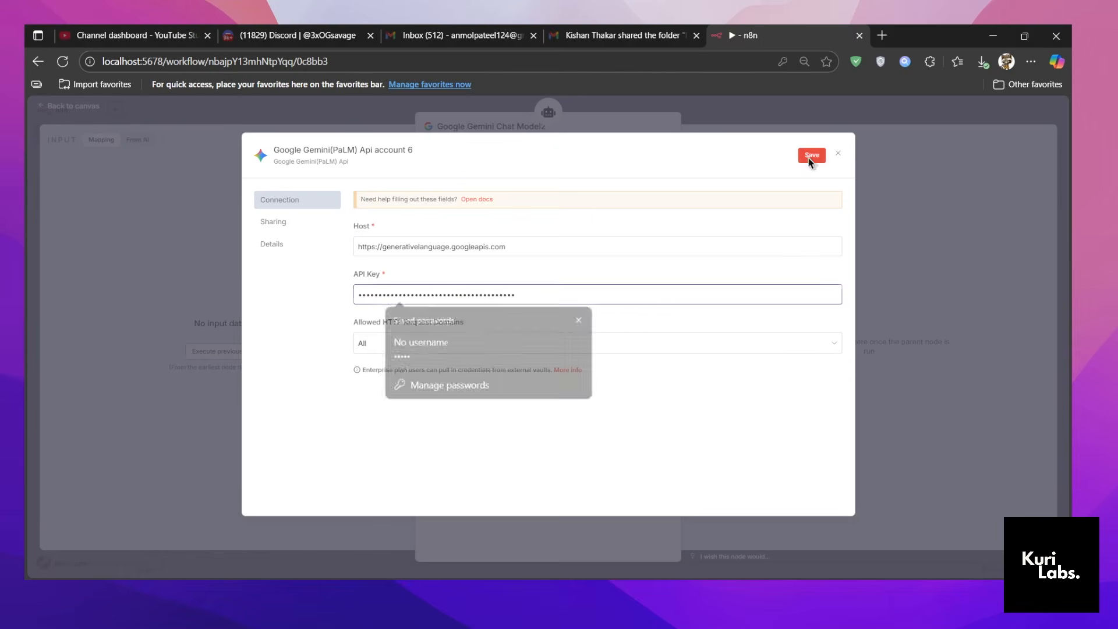
{"action": "left_click", "coordinate": [837, 155]}
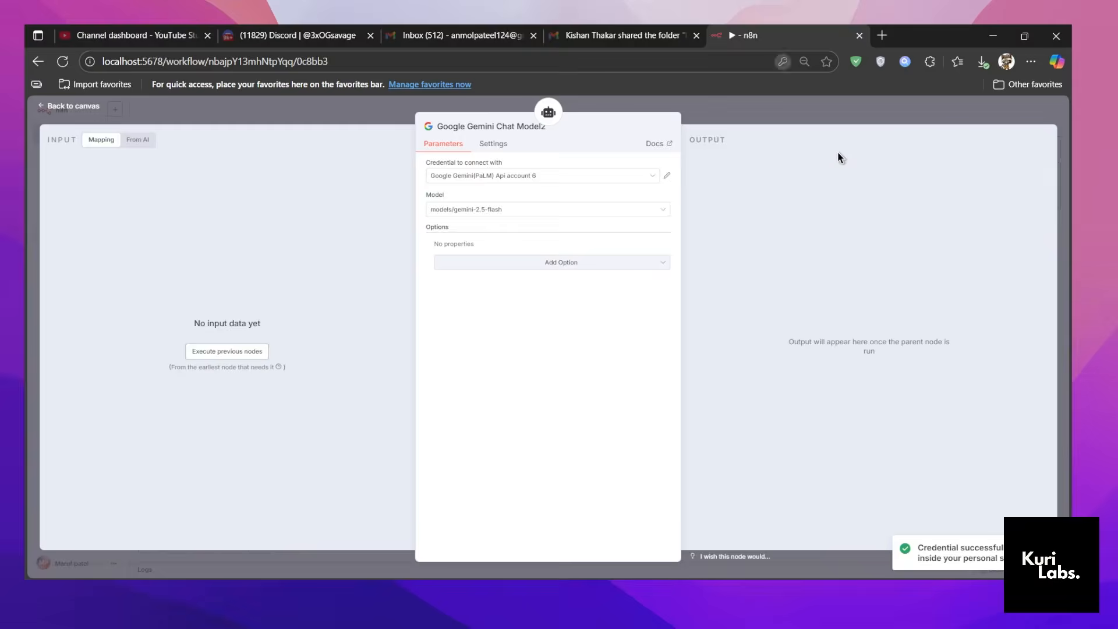
Pick a stored Gemini credential for the new Google Gemini Chat Model and return to the canvas.
{"action": "left_click", "coordinate": [561, 178]}
{"action": "left_click", "coordinate": [525, 289]}
{"action": "left_click", "coordinate": [463, 105]}
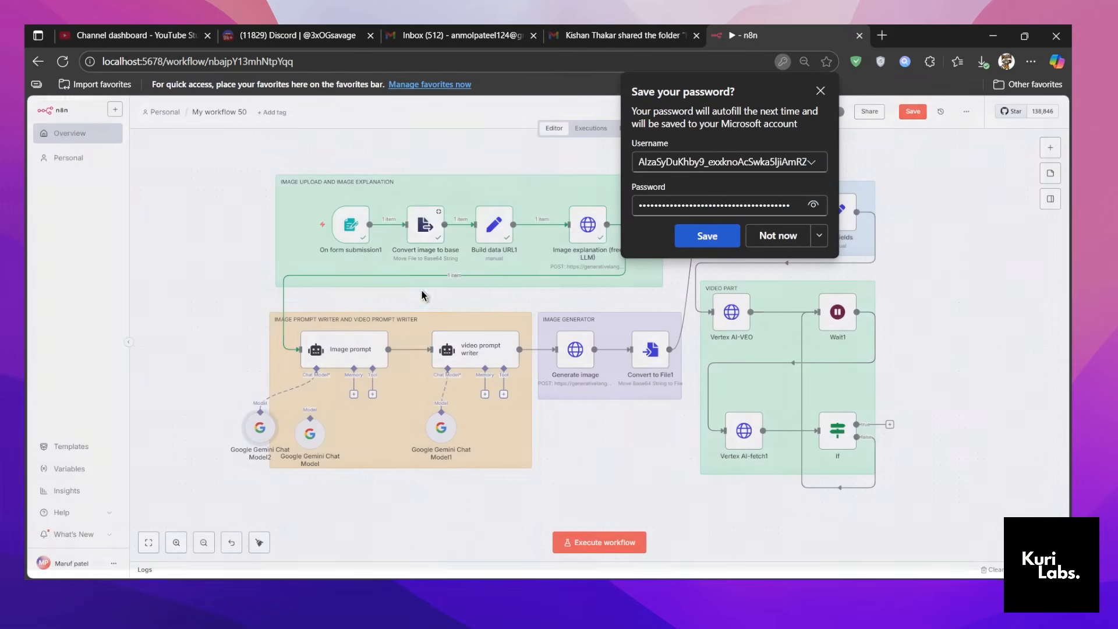
Examine the product, details, notes and image analysis references in the Image prompt node's user message, declining the browser's password-saving offer.
{"action": "double_click", "coordinate": [331, 360]}
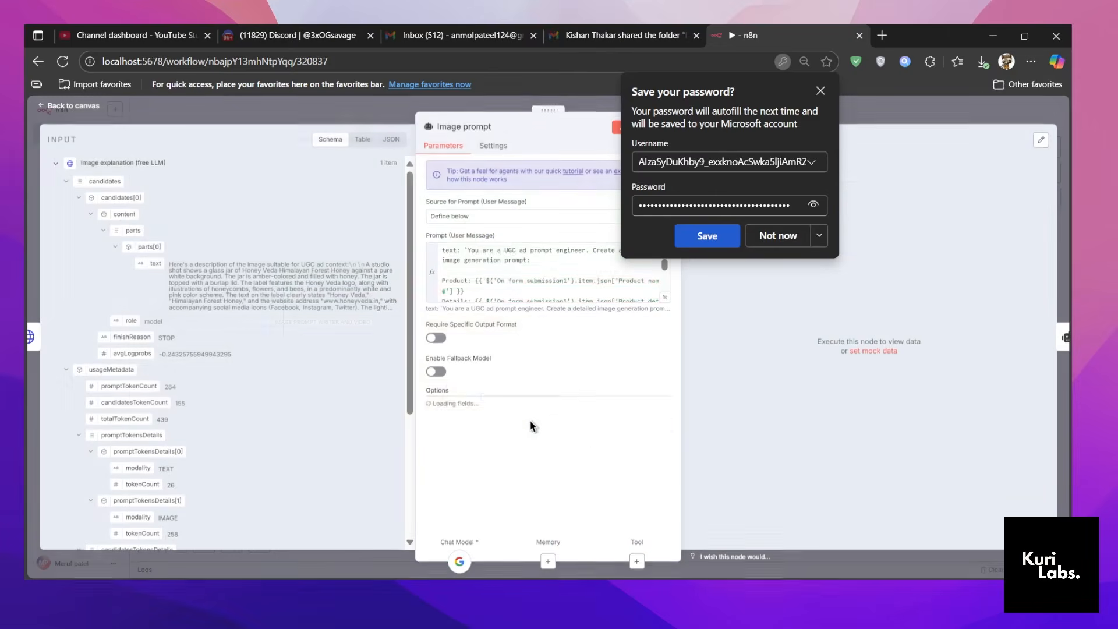
{"action": "left_click", "coordinate": [664, 296]}
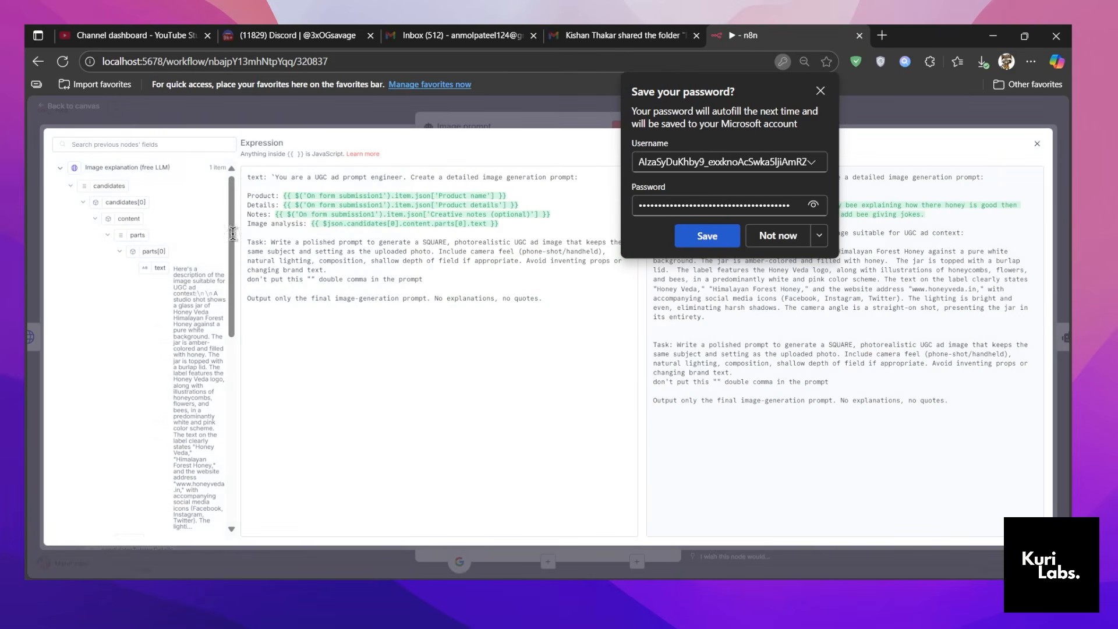
{"action": "double_click", "coordinate": [259, 196]}
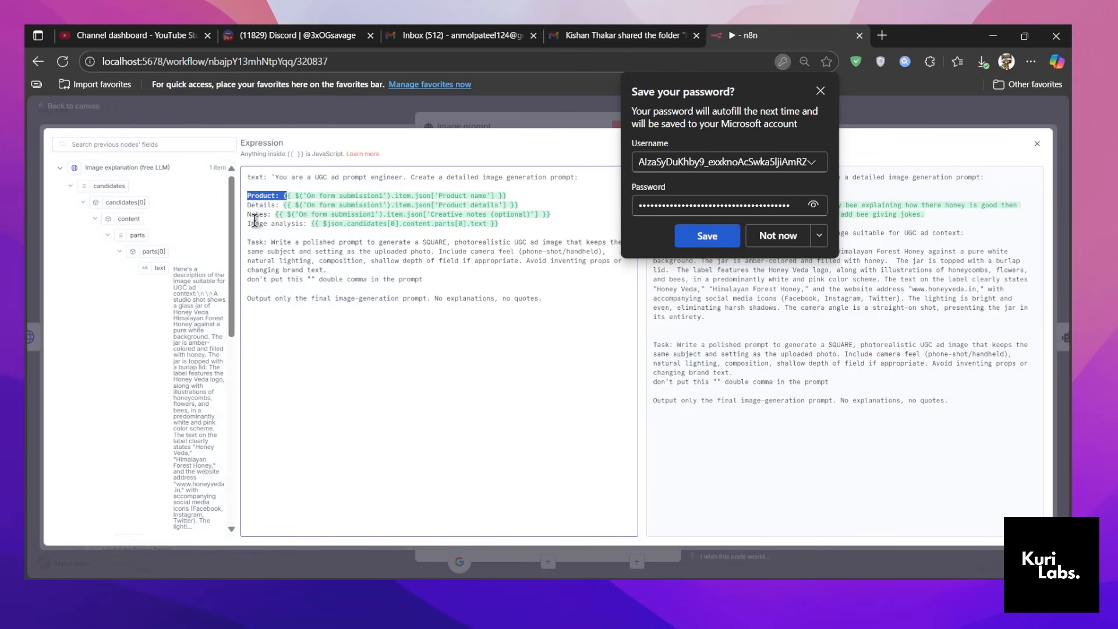
{"action": "left_click_drag", "start_coordinate": [247, 205], "coordinate": [303, 225]}
{"action": "left_click", "coordinate": [776, 235]}
{"action": "key", "text": "Escape"}
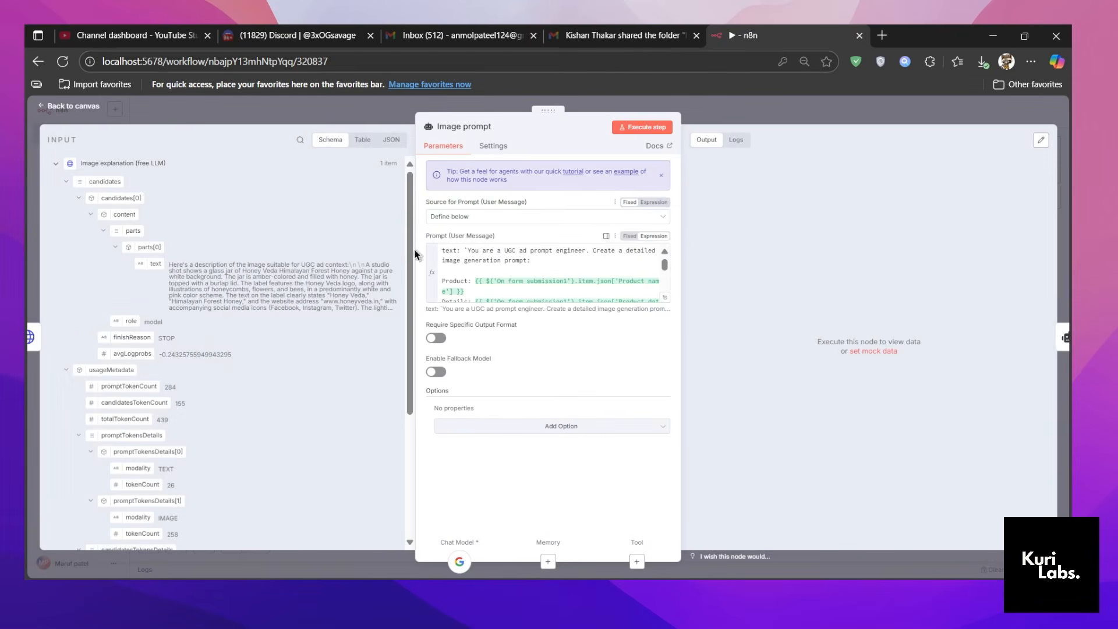
Execute the Image prompt node and remove the disconnected Google Gemini Chat Model node from the canvas.
{"action": "left_click", "coordinate": [660, 126]}
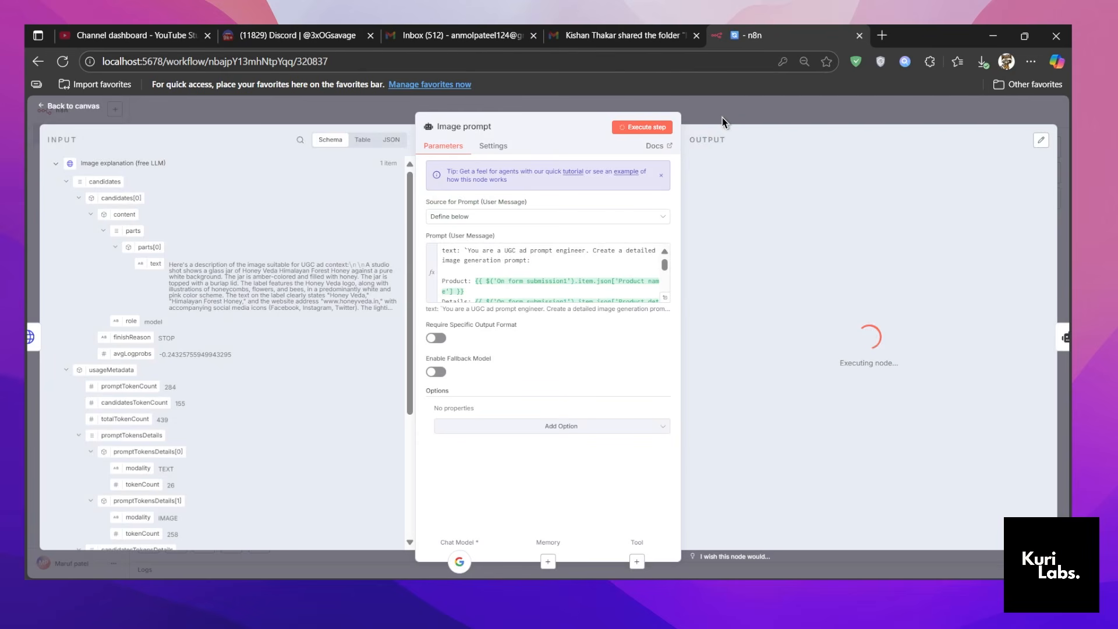
{"action": "key", "text": "Escape"}
{"action": "left_click_drag", "start_coordinate": [310, 437], "coordinate": [353, 436]}
{"action": "left_click_drag", "start_coordinate": [748, 179], "coordinate": [930, 212]}
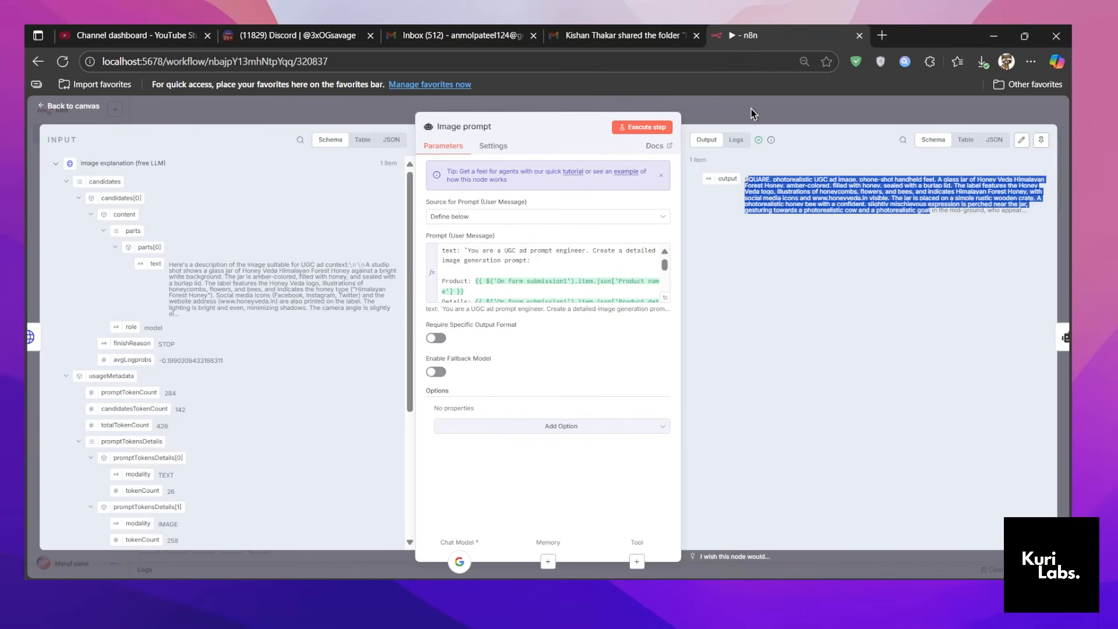
{"action": "left_click", "coordinate": [754, 114]}
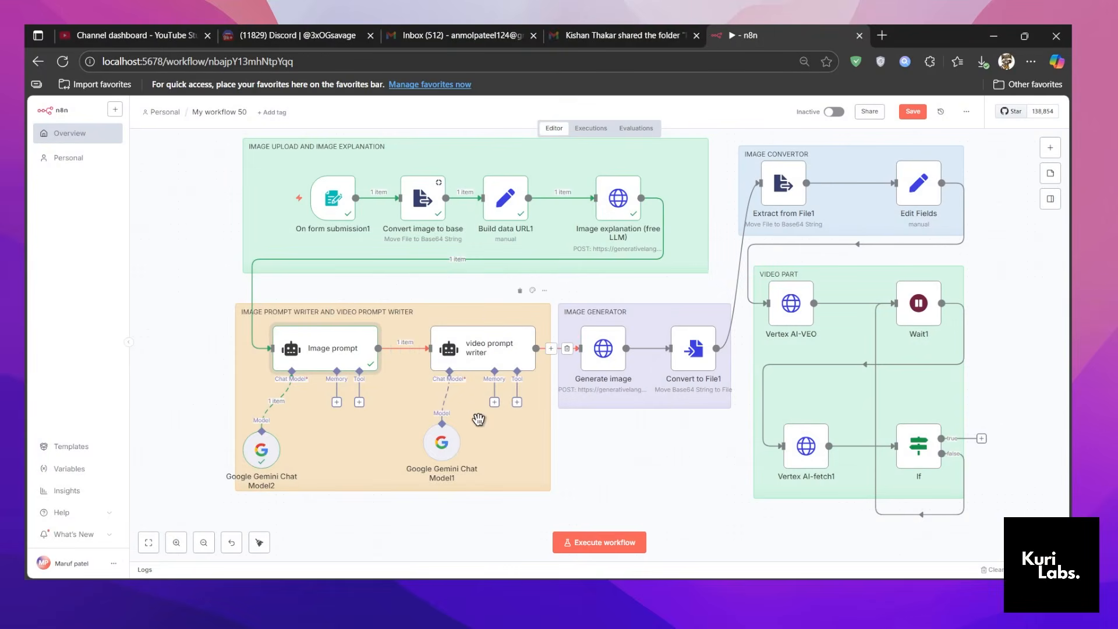
Open the video prompt writer node and examine its inputs and output requirements in the expression editor.
{"action": "left_click_drag", "start_coordinate": [480, 341], "coordinate": [476, 346]}
{"action": "double_click", "coordinate": [480, 349]}
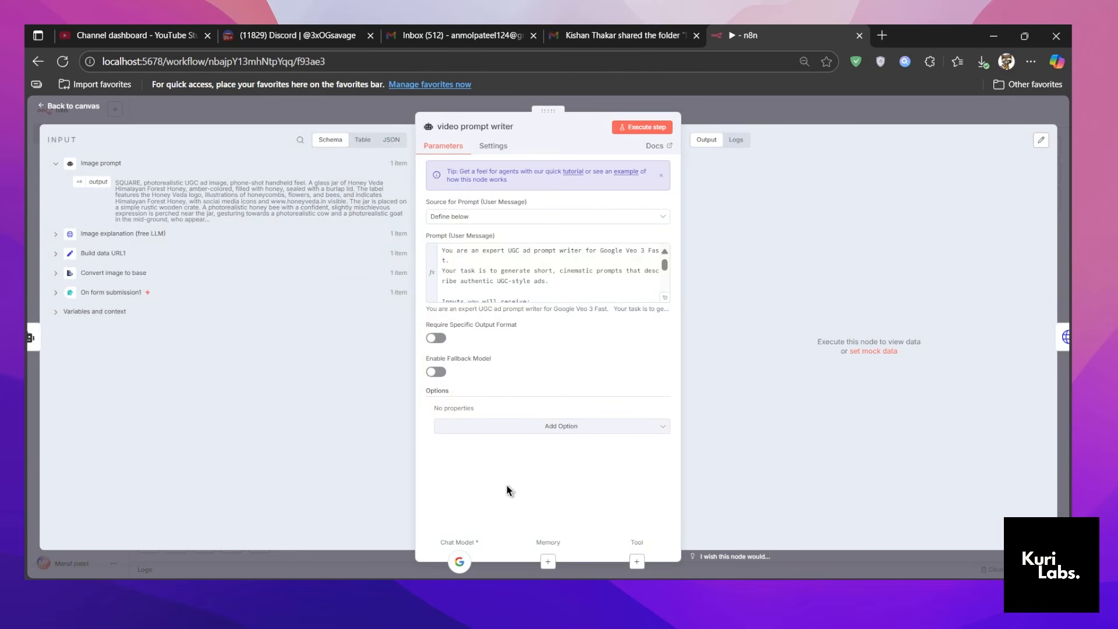
{"action": "left_click", "coordinate": [664, 297]}
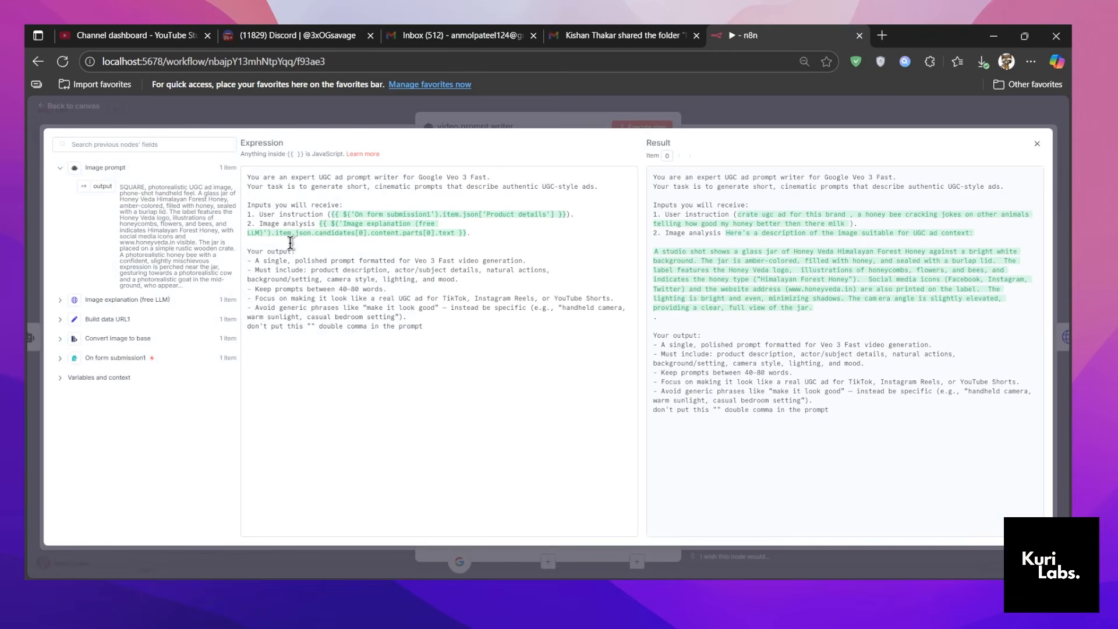
{"action": "left_click_drag", "start_coordinate": [250, 258], "coordinate": [370, 334]}
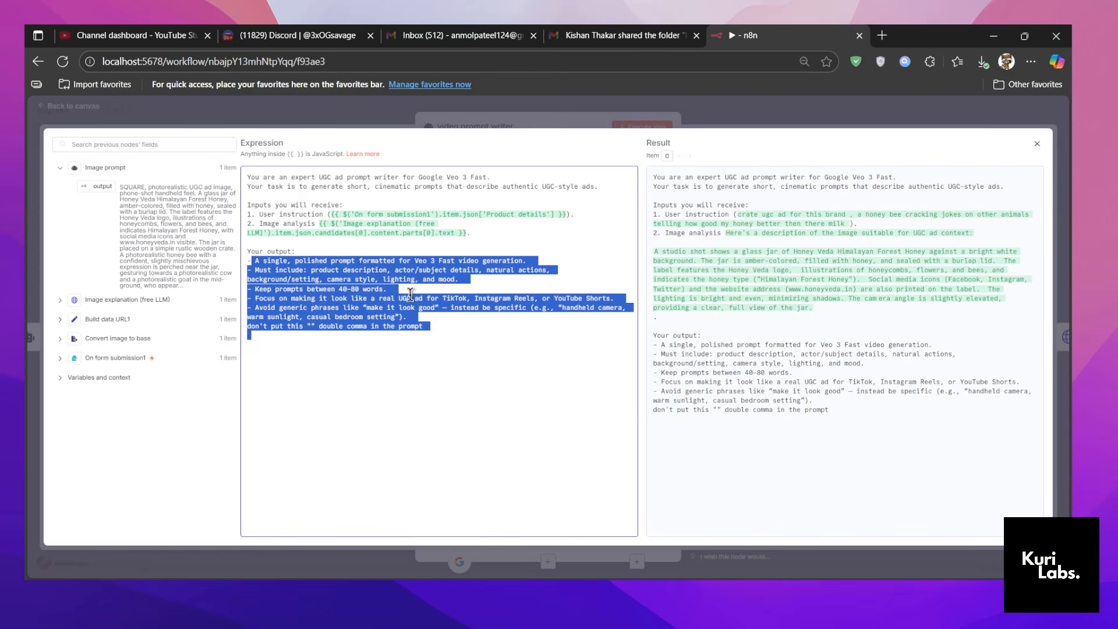
{"action": "left_click", "coordinate": [503, 237]}
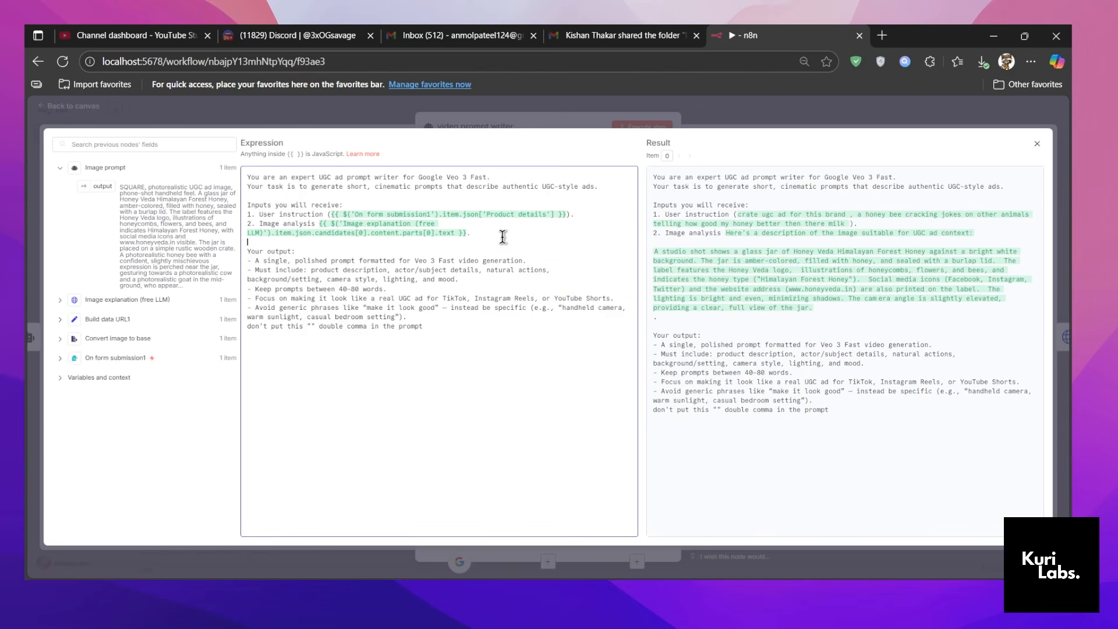
{"action": "left_click", "coordinate": [440, 123]}
Execute the video prompt writer node, review its prompt and generated output, then return to the canvas and collapse the logs.
{"action": "left_click", "coordinate": [643, 127]}
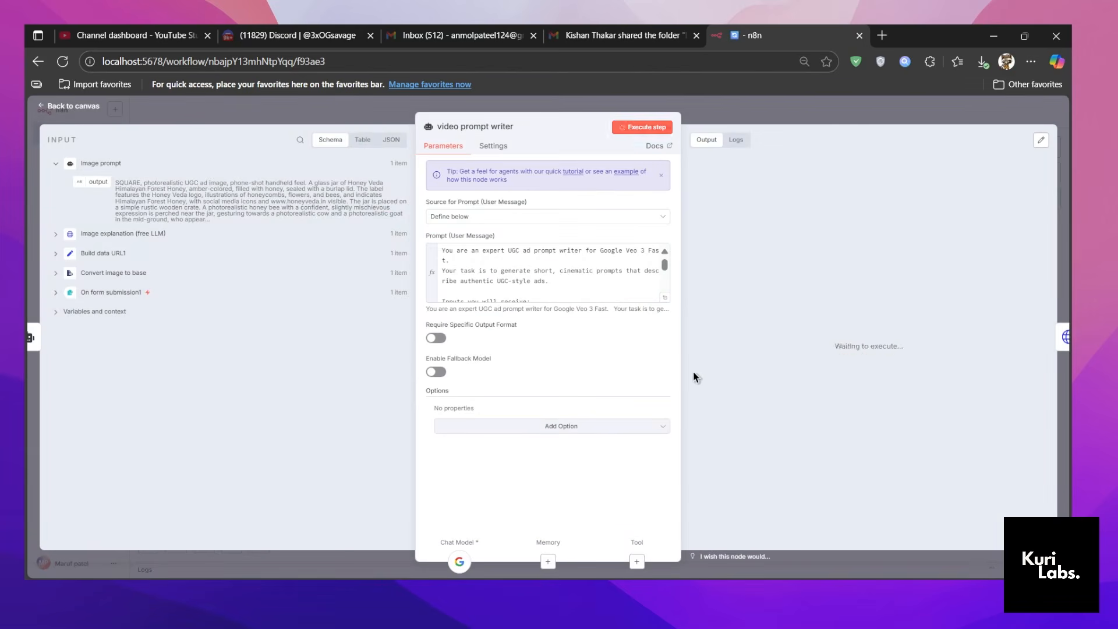
{"action": "left_click", "coordinate": [663, 301]}
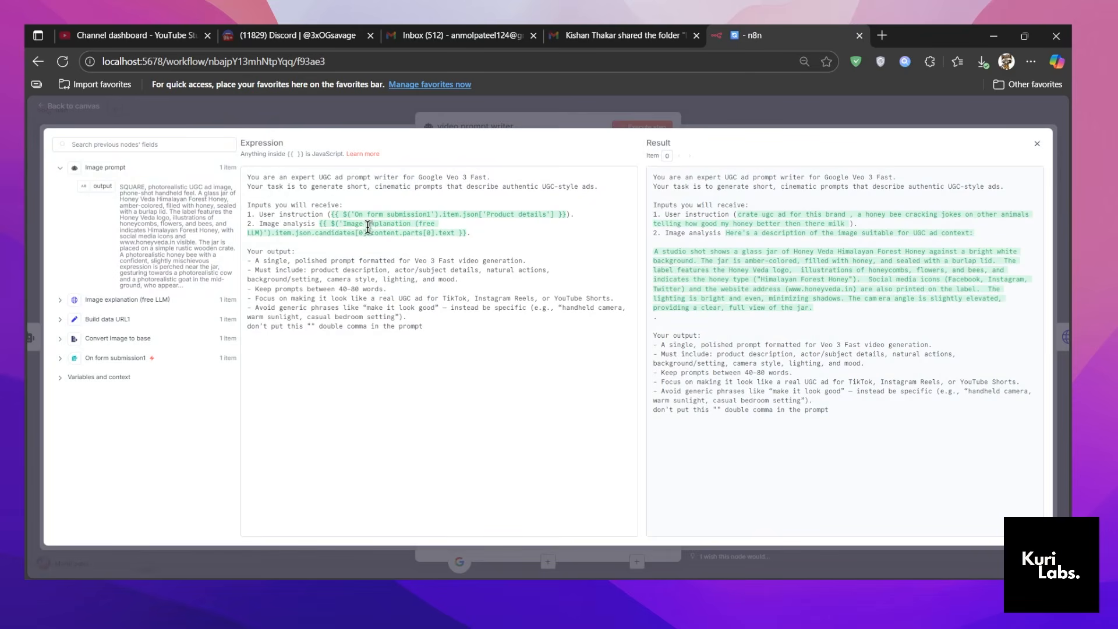
{"action": "left_click", "coordinate": [597, 128]}
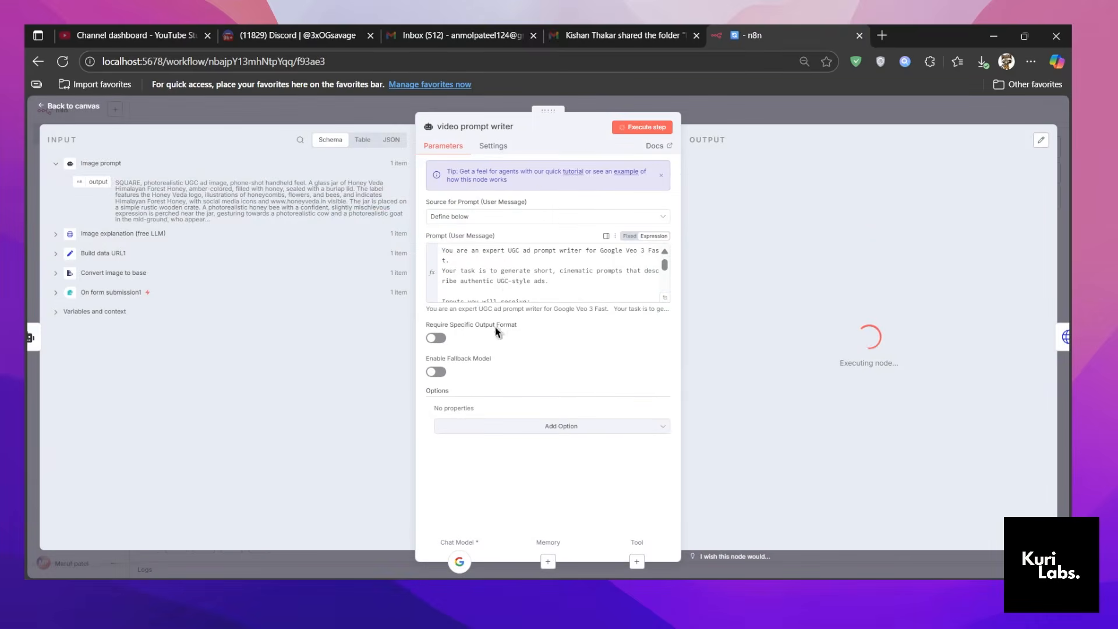
{"action": "left_click", "coordinate": [706, 110]}
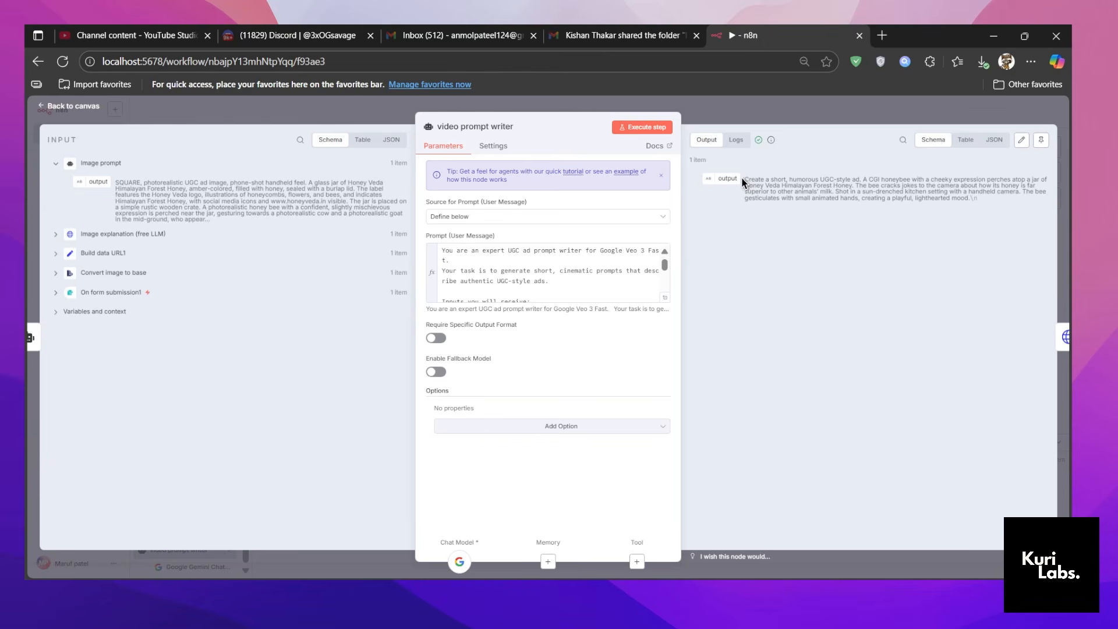
{"action": "left_click", "coordinate": [796, 123]}
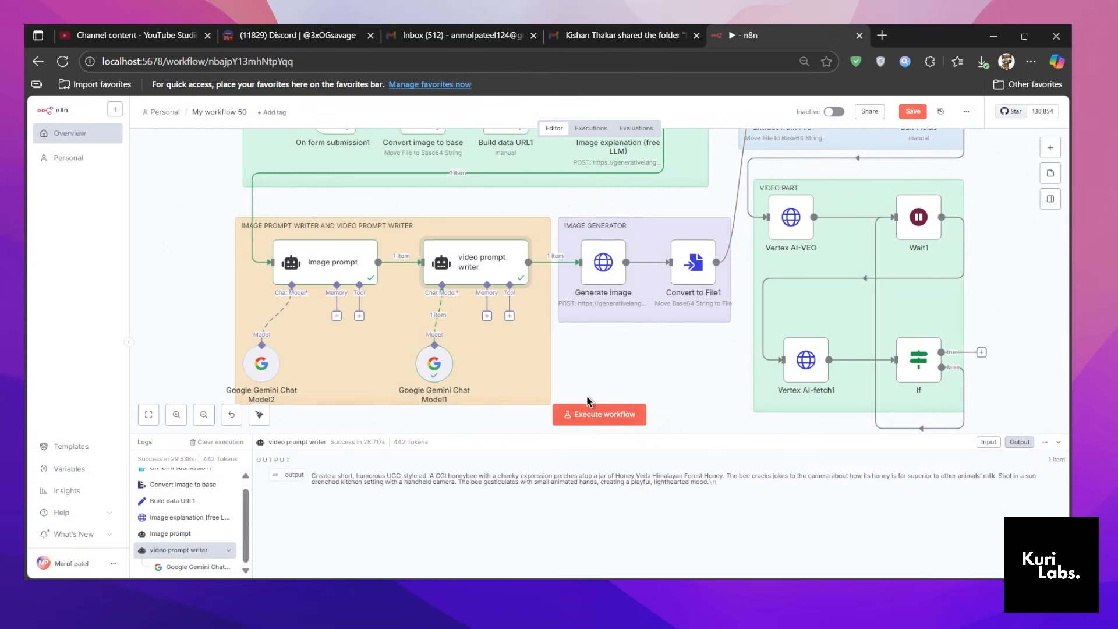
{"action": "left_click", "coordinate": [1059, 442]}
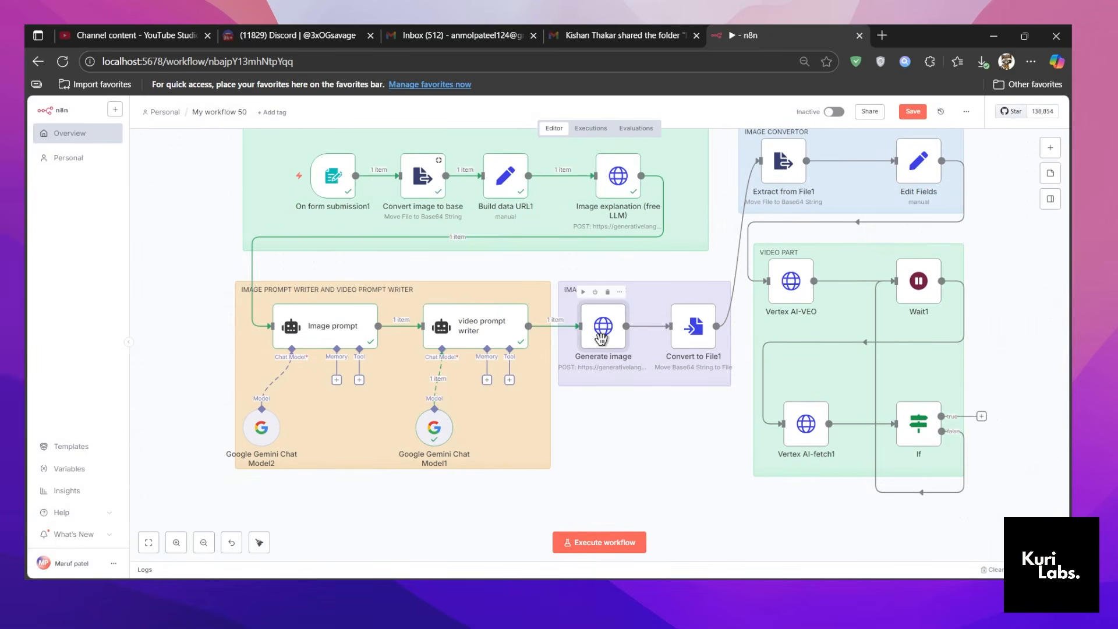
Open the Generate image node and examine its request settings, JSON body and API key query parameter.
{"action": "double_click", "coordinate": [600, 336]}
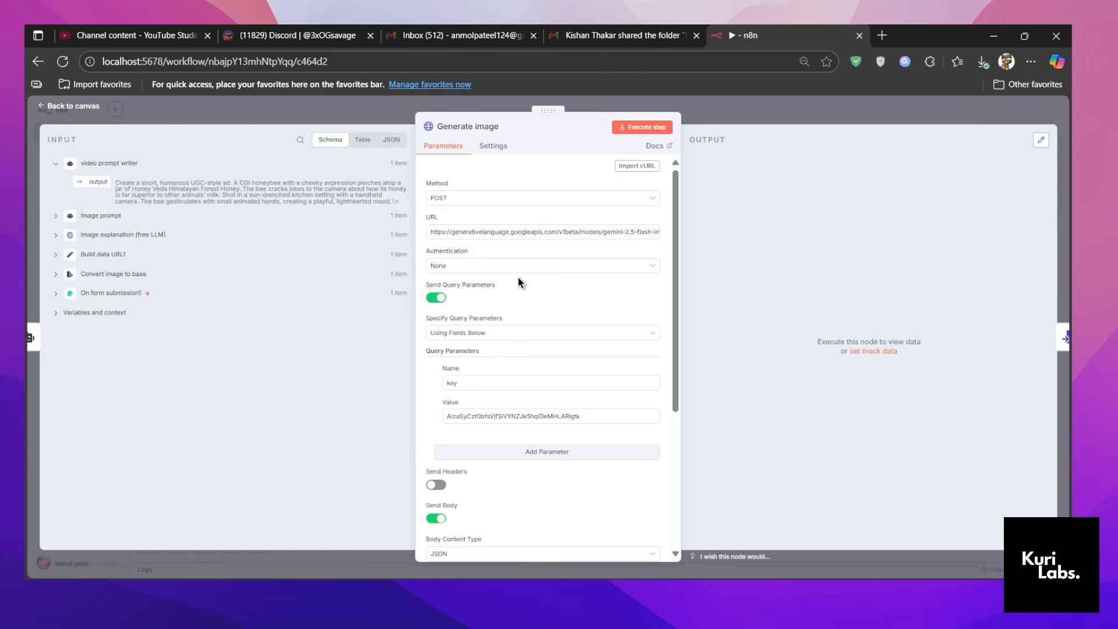
{"action": "scroll", "coordinate": [524, 291], "scroll_direction": "down", "scroll_amount": 4}
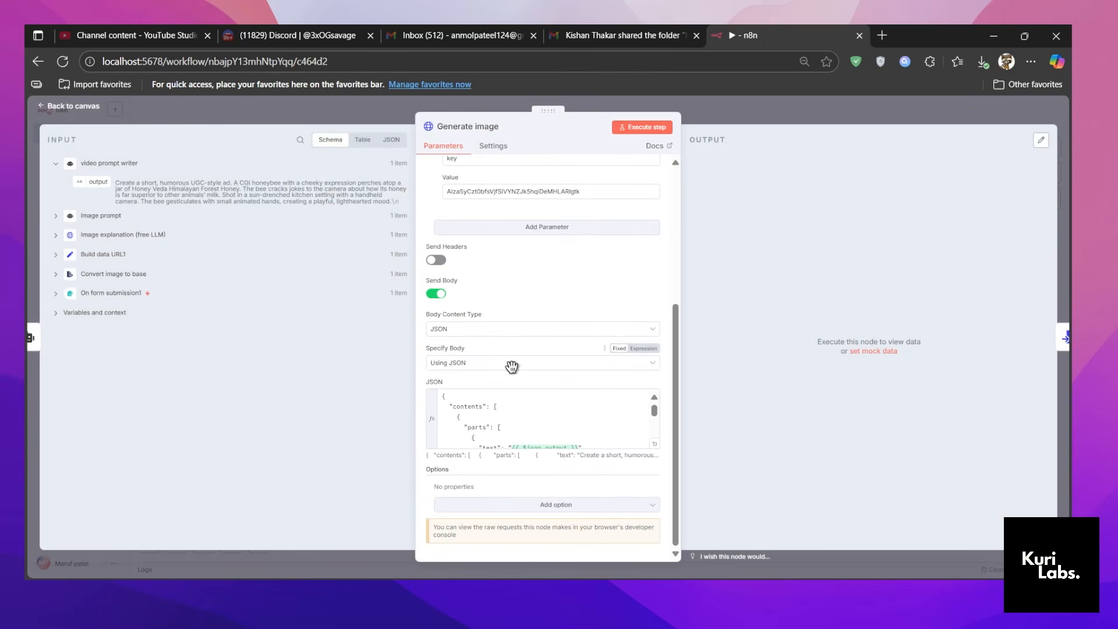
{"action": "left_click", "coordinate": [654, 444]}
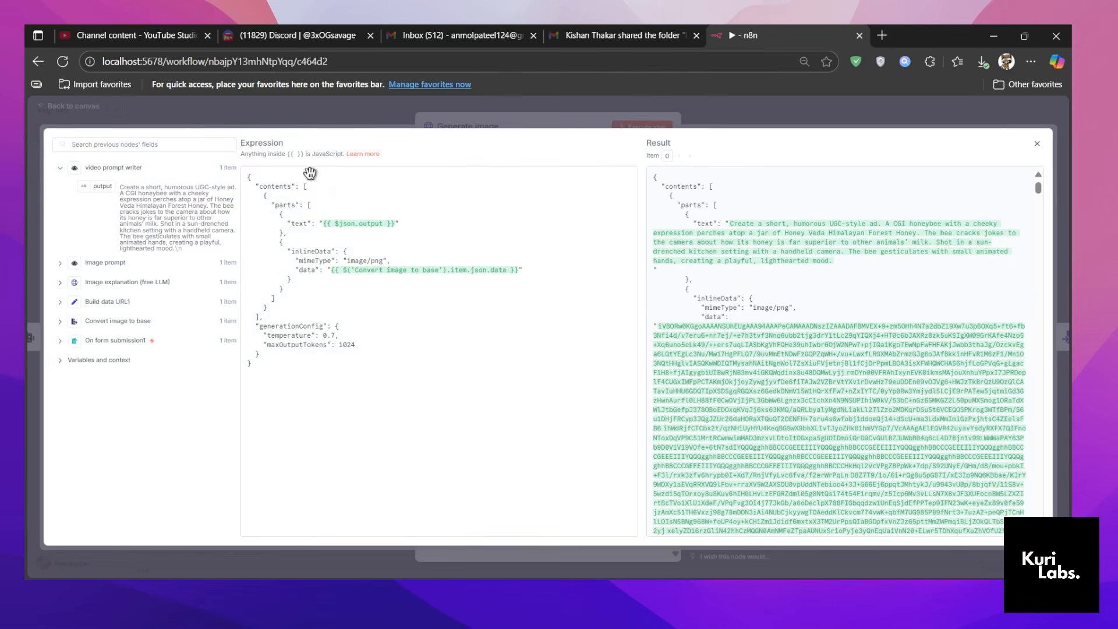
{"action": "left_click", "coordinate": [476, 100]}
{"action": "scroll", "coordinate": [547, 291], "scroll_direction": "up", "scroll_amount": 5}
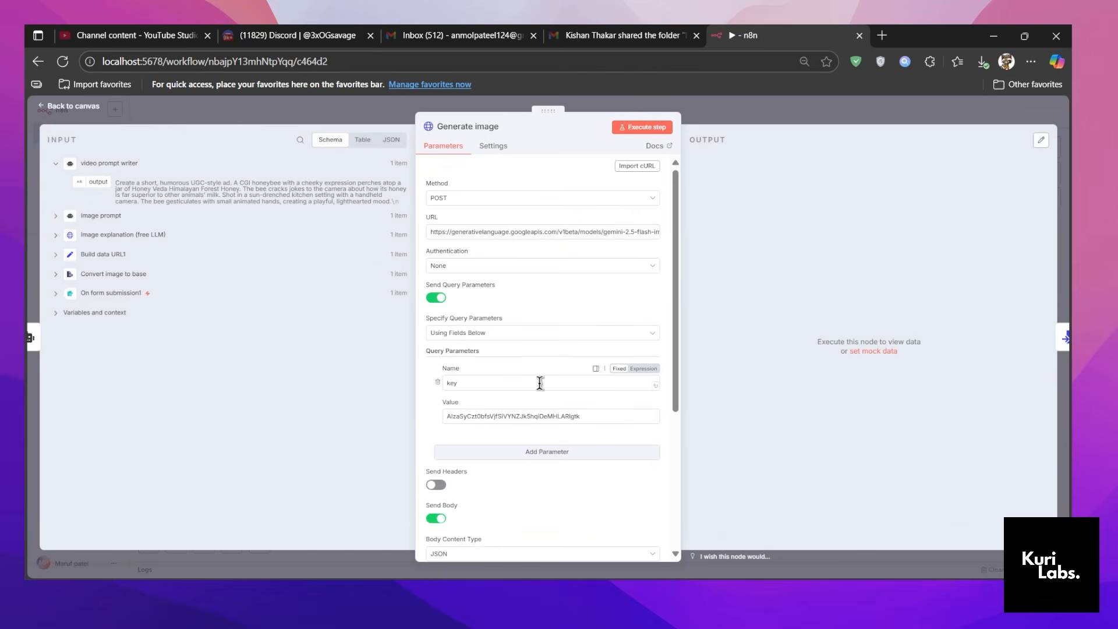
{"action": "double_click", "coordinate": [605, 420]}
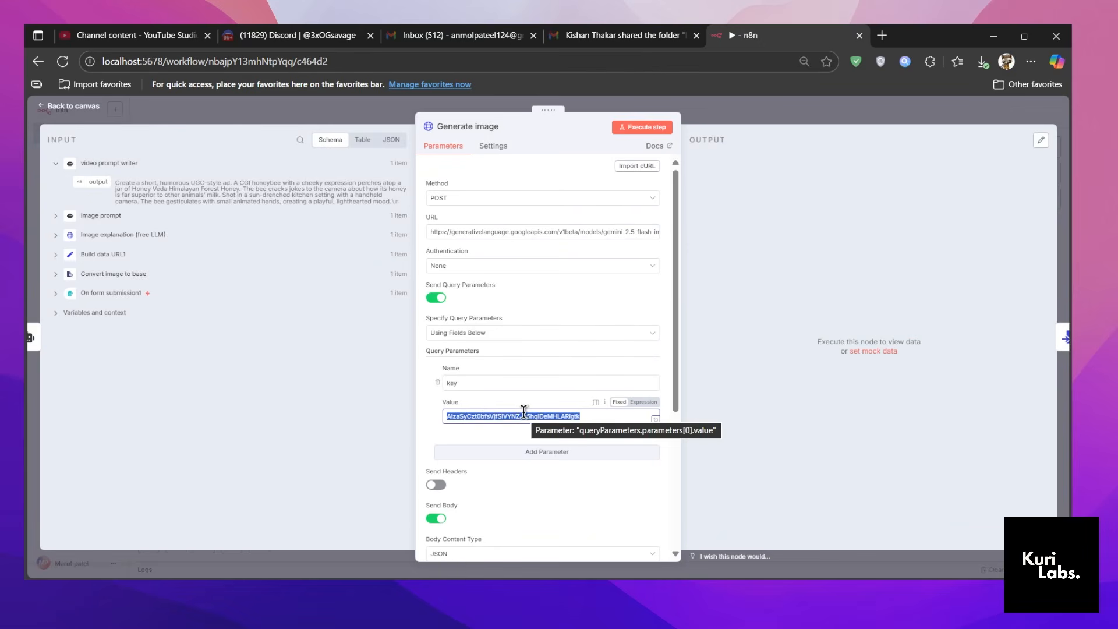
{"action": "left_click", "coordinate": [577, 359]}
Examine the prompt text and base64 image data references in the Generate image JSON body using the expression editor.
{"action": "scroll", "coordinate": [612, 407], "scroll_direction": "down", "scroll_amount": 4}
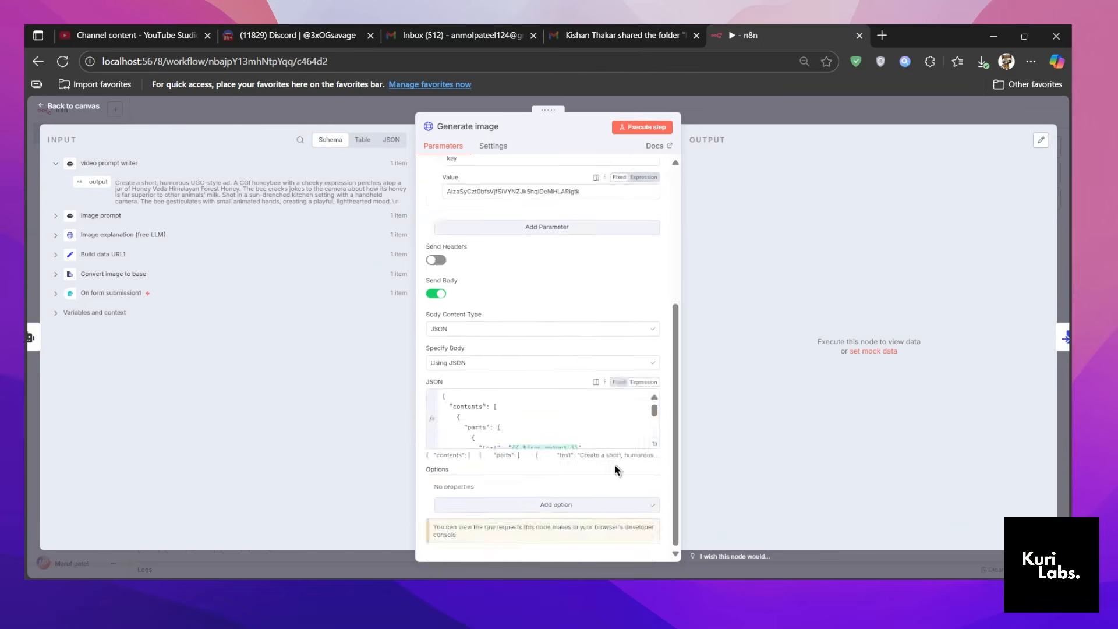
{"action": "left_click", "coordinate": [651, 448]}
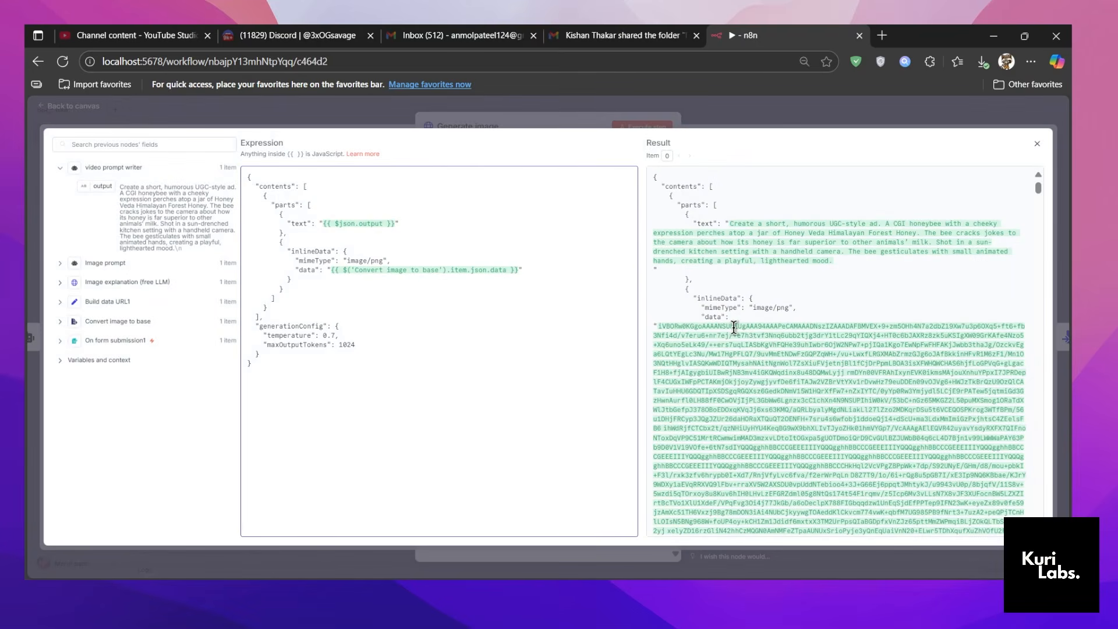
{"action": "scroll", "coordinate": [737, 330], "scroll_direction": "down", "scroll_amount": 3}
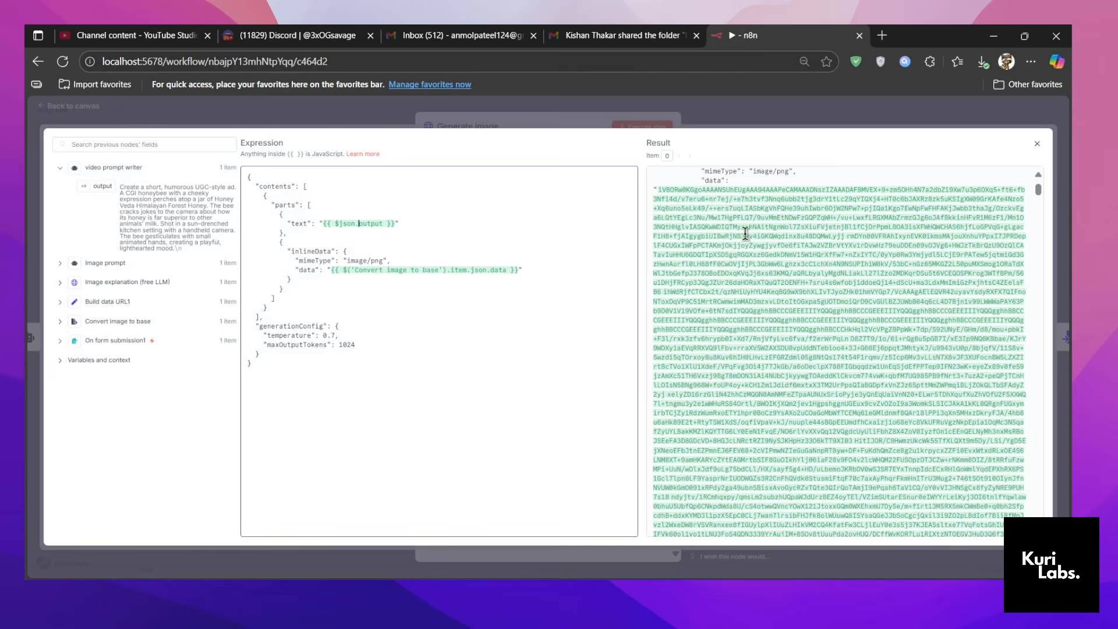
{"action": "double_click", "coordinate": [503, 271]}
{"action": "left_click_drag", "start_coordinate": [330, 270], "coordinate": [522, 273]}
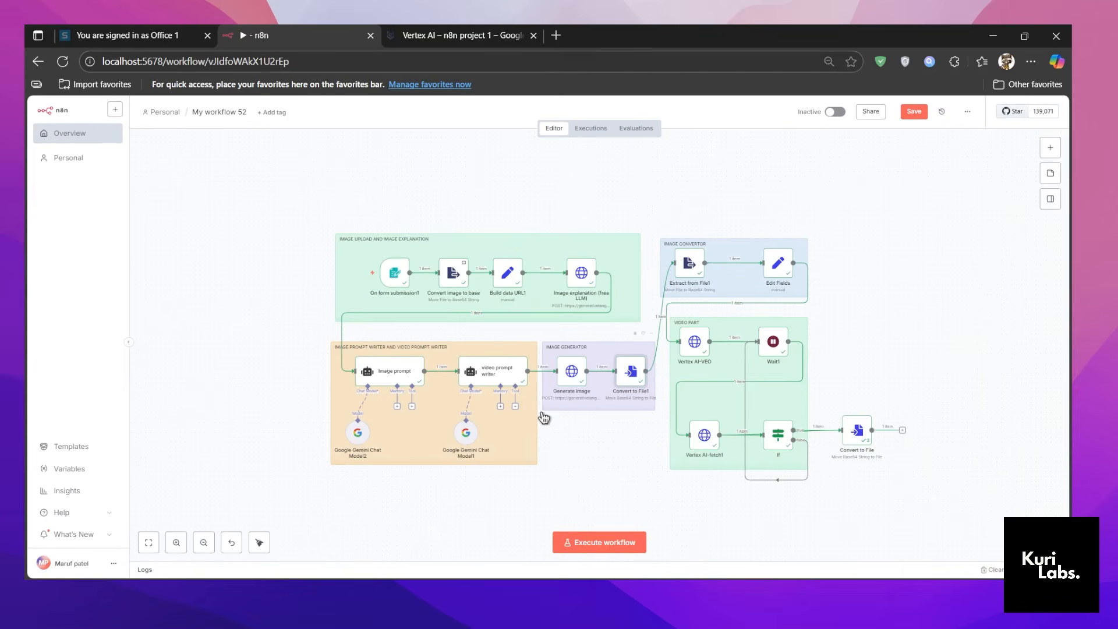
Examine the base64 image data output of the Generate image node in My workflow 52, then return to the canvas.
{"action": "double_click", "coordinate": [569, 373]}
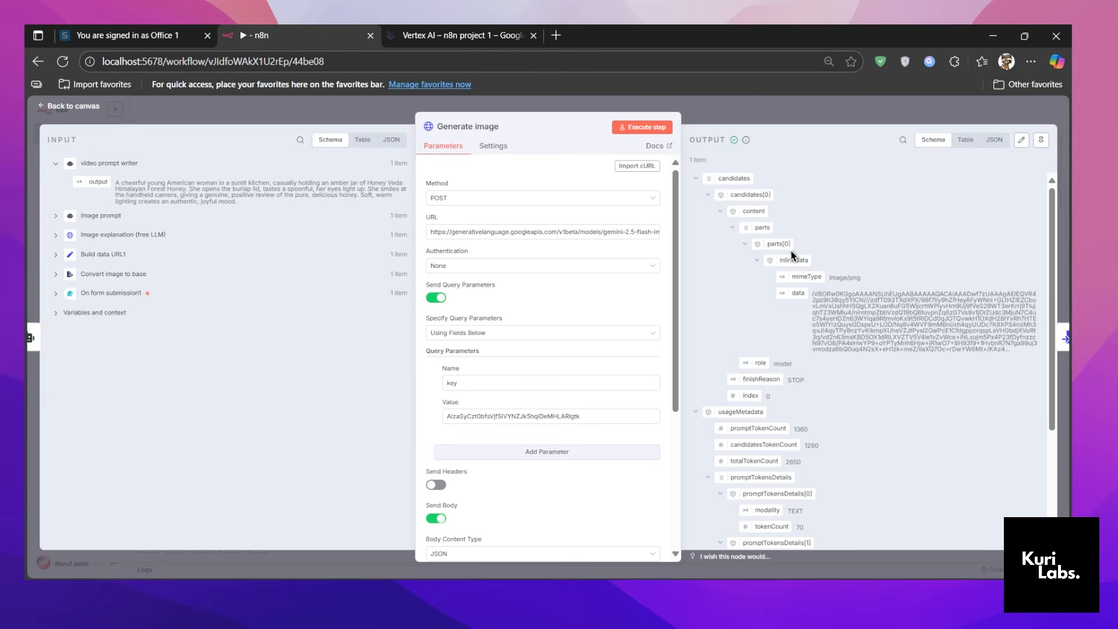
{"action": "left_click", "coordinate": [777, 121]}
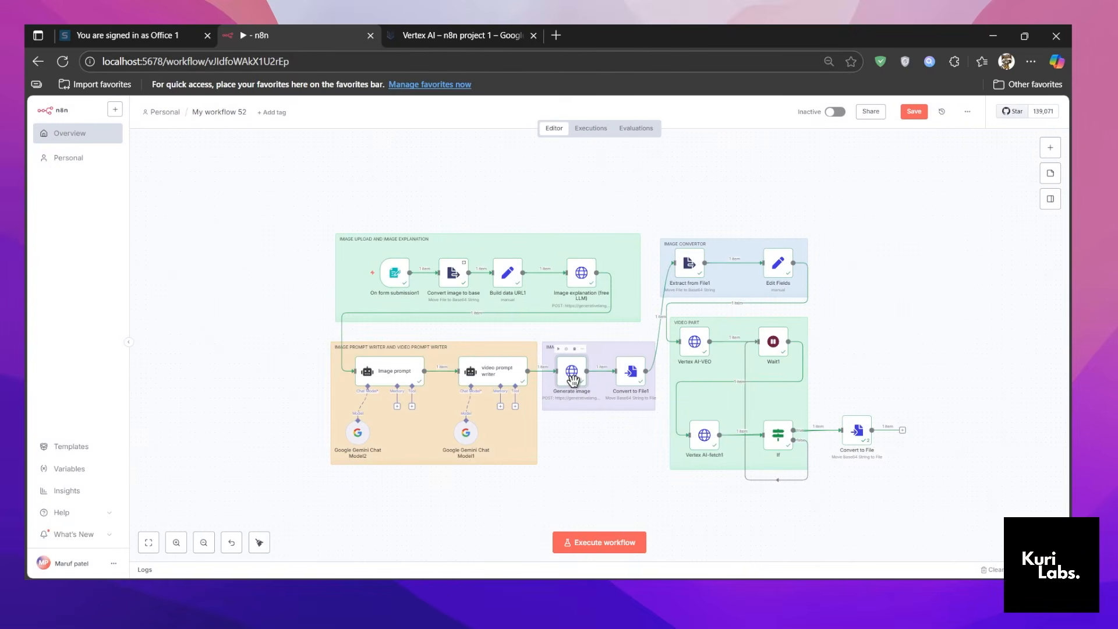
{"action": "double_click", "coordinate": [572, 378]}
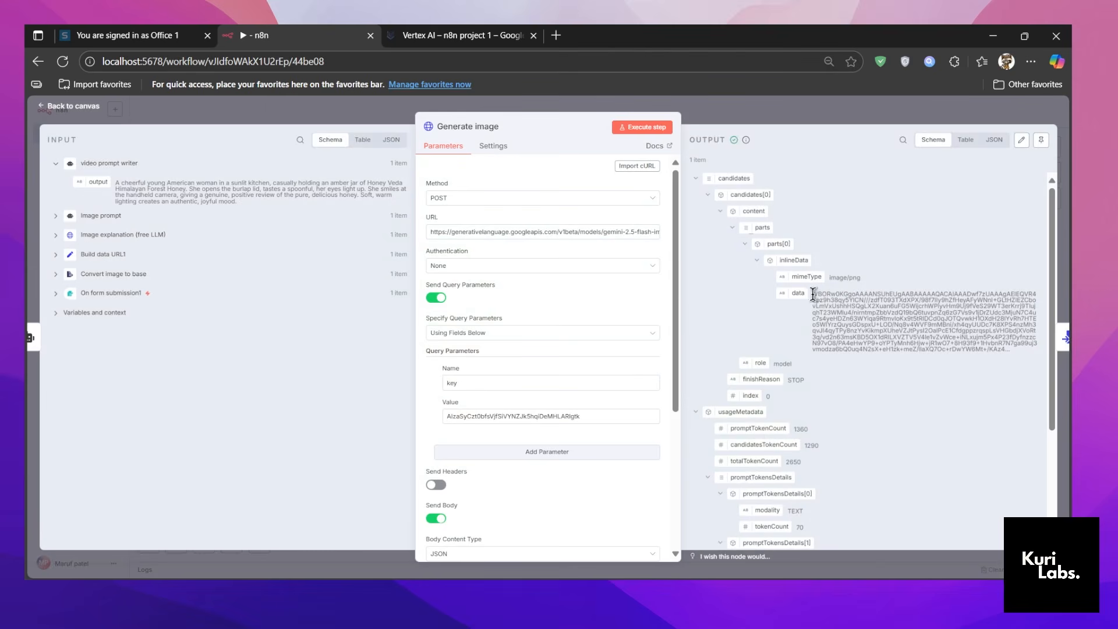
{"action": "left_click_drag", "start_coordinate": [813, 294], "coordinate": [903, 361]}
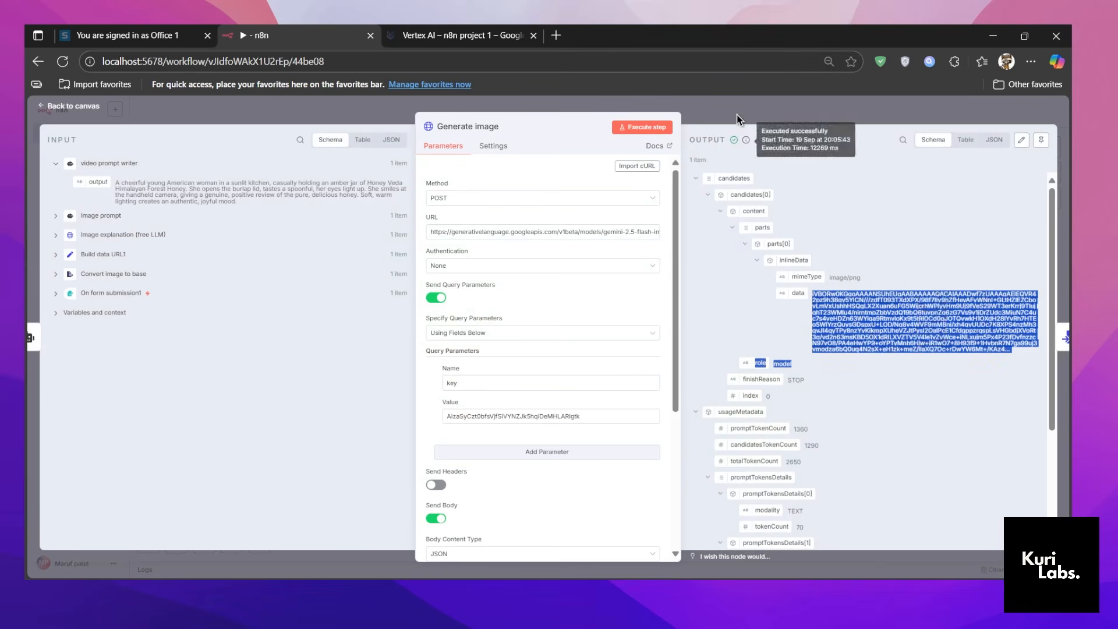
{"action": "left_click", "coordinate": [737, 119]}
{"action": "scroll", "coordinate": [617, 402], "scroll_direction": "down", "scroll_amount": 1}
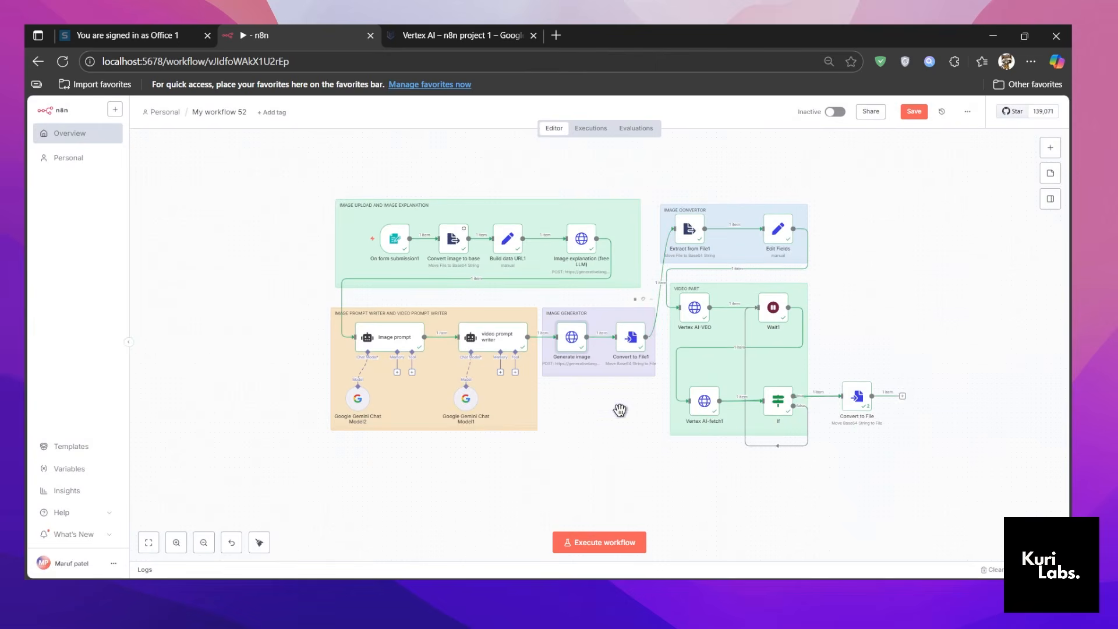
Open the Convert to File1 node and examine its Base64 input field path and output file field.
{"action": "mouse_move", "coordinate": [579, 348]}
{"action": "double_click", "coordinate": [626, 346]}
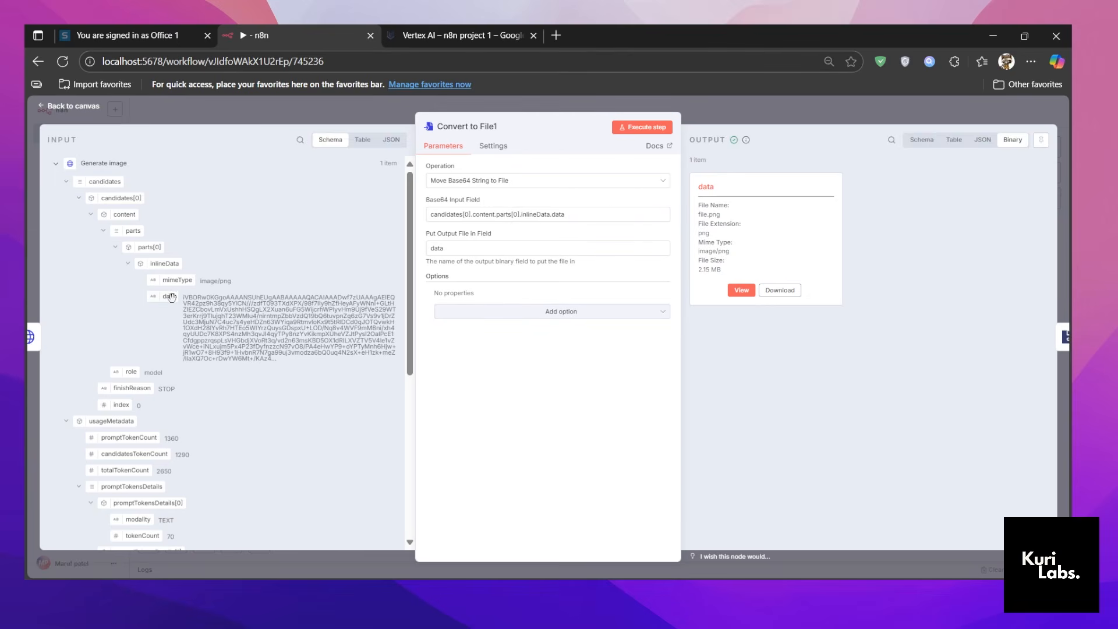
{"action": "triple_click", "coordinate": [575, 214]}
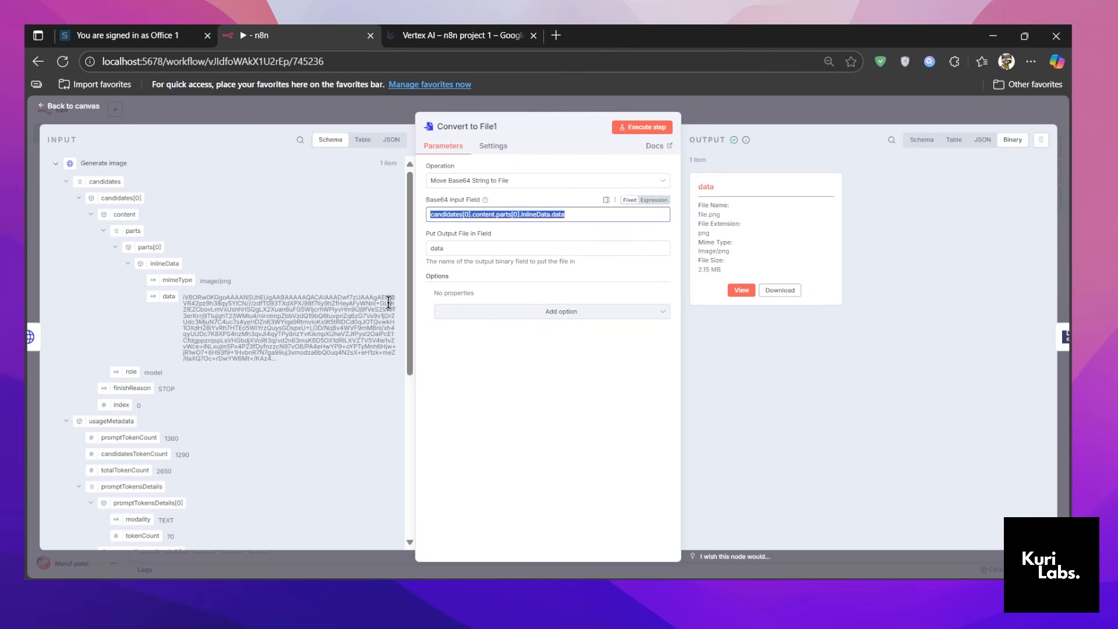
{"action": "left_click", "coordinate": [551, 380]}
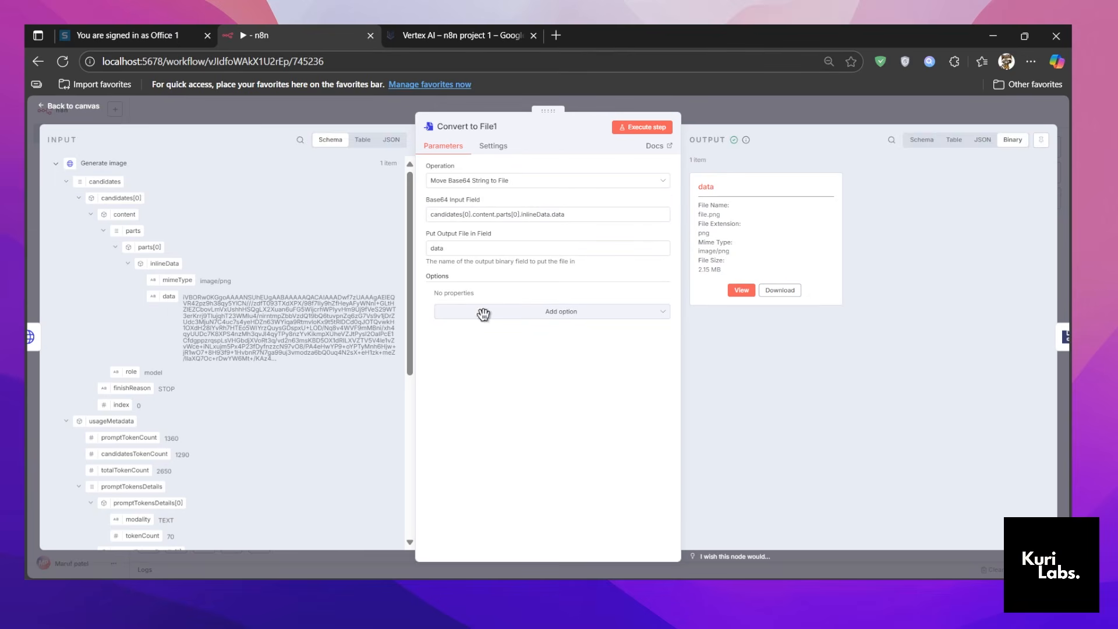
{"action": "triple_click", "coordinate": [468, 249]}
{"action": "left_click", "coordinate": [592, 436]}
{"action": "triple_click", "coordinate": [470, 249]}
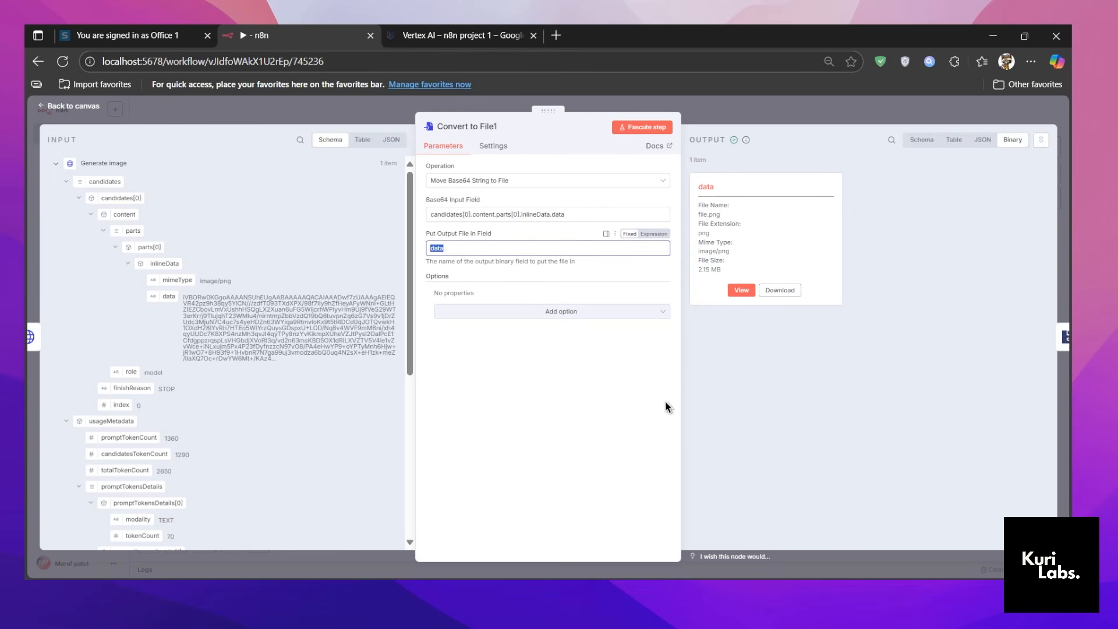
View the generated product image in the Convert to File1 output up close, then return to the canvas.
{"action": "left_click", "coordinate": [740, 290]}
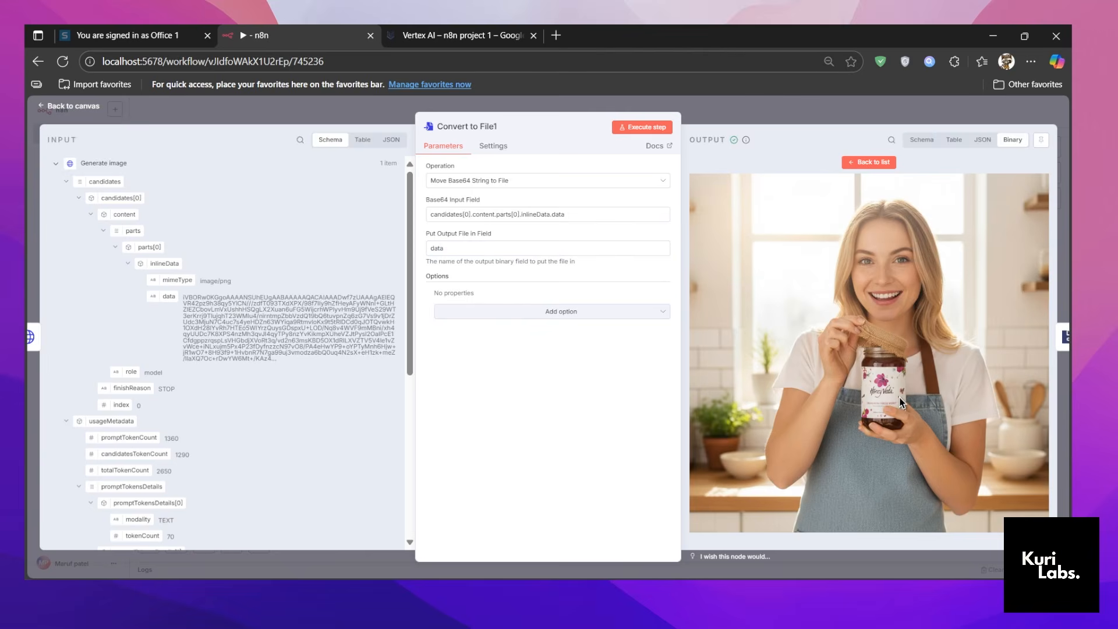
{"action": "scroll", "coordinate": [900, 403], "scroll_direction": "up", "scroll_amount": 5}
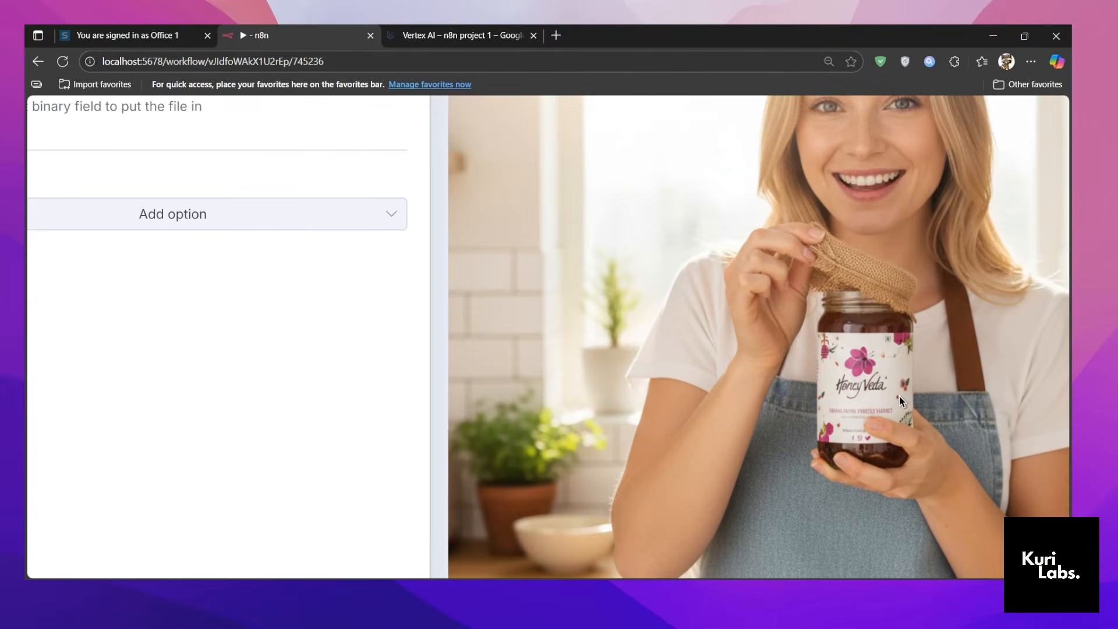
{"action": "scroll", "coordinate": [900, 402], "scroll_direction": "up", "scroll_amount": 4}
{"action": "scroll", "coordinate": [899, 402], "scroll_direction": "down", "scroll_amount": 9}
{"action": "key", "text": "Escape"}
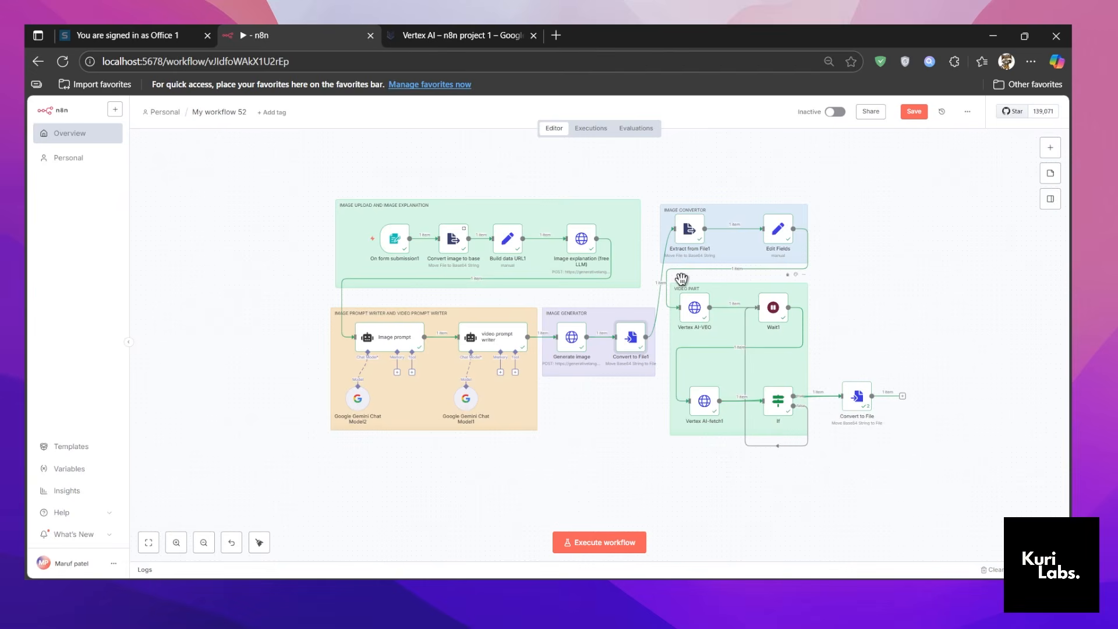
Examine the Extract from File1 node's input binary field, destination output field and base64 output, then return to the canvas.
{"action": "double_click", "coordinate": [638, 225]}
{"action": "left_click", "coordinate": [784, 267]}
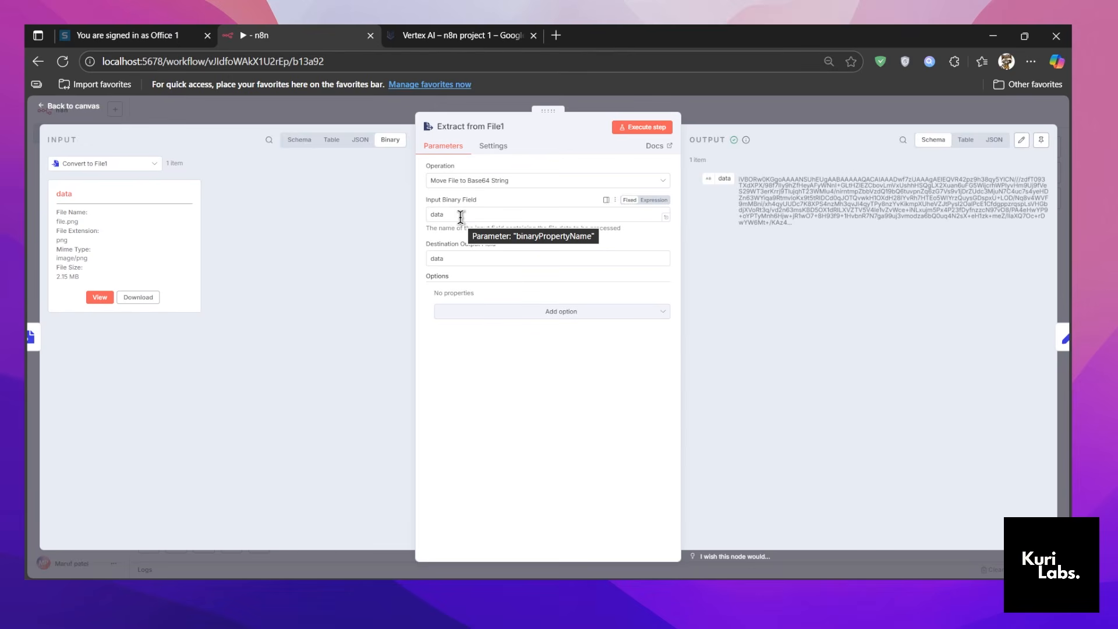
{"action": "left_click_drag", "start_coordinate": [74, 195], "coordinate": [57, 202]}
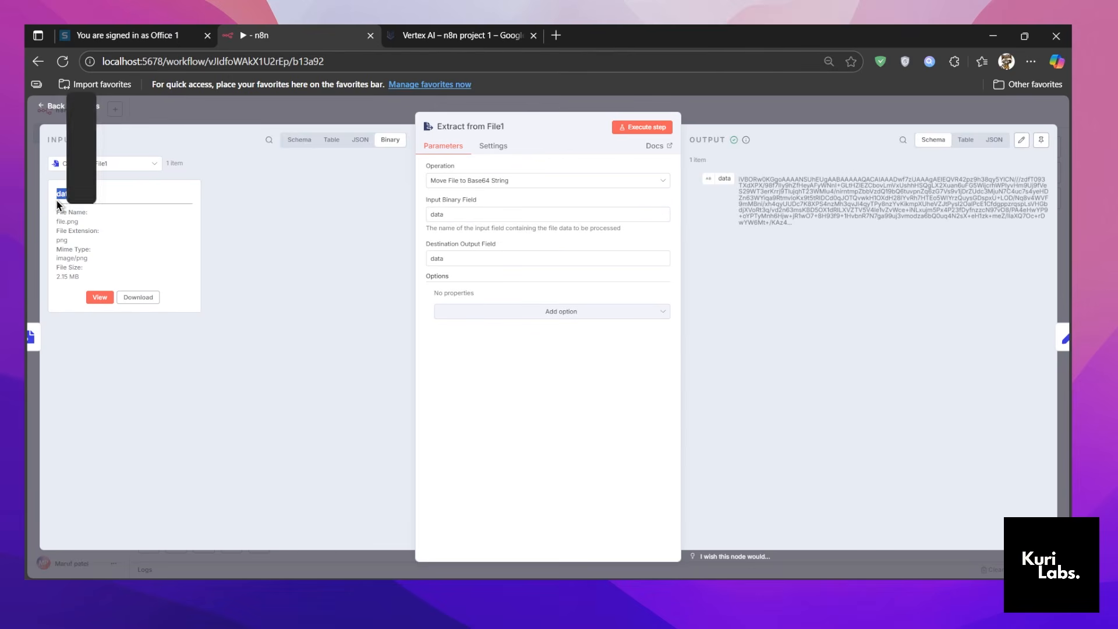
{"action": "double_click", "coordinate": [463, 213]}
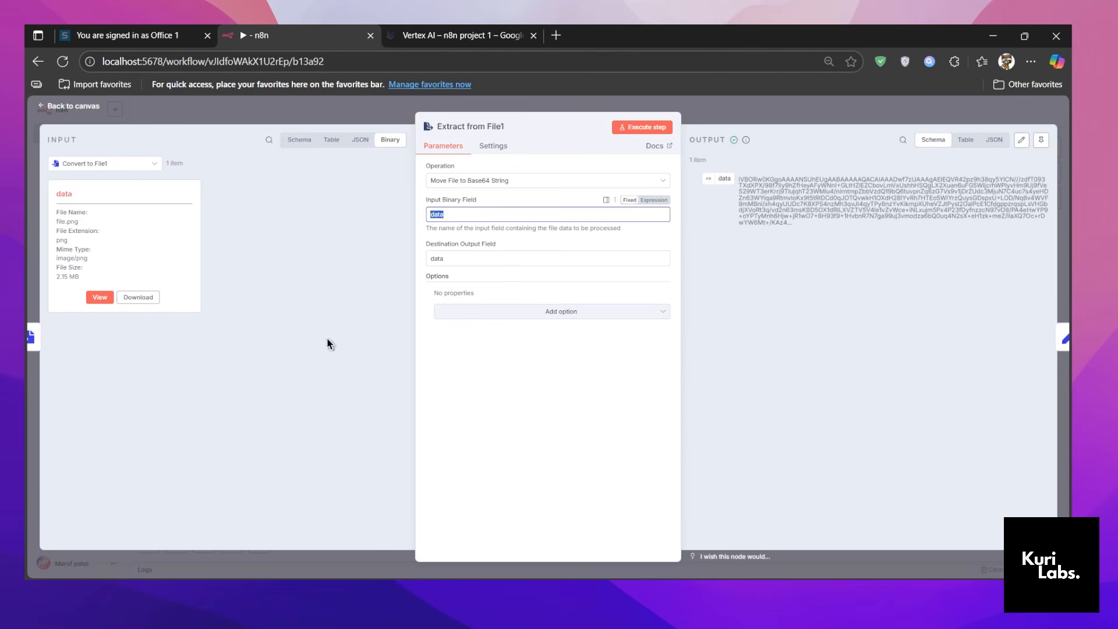
{"action": "double_click", "coordinate": [481, 260]}
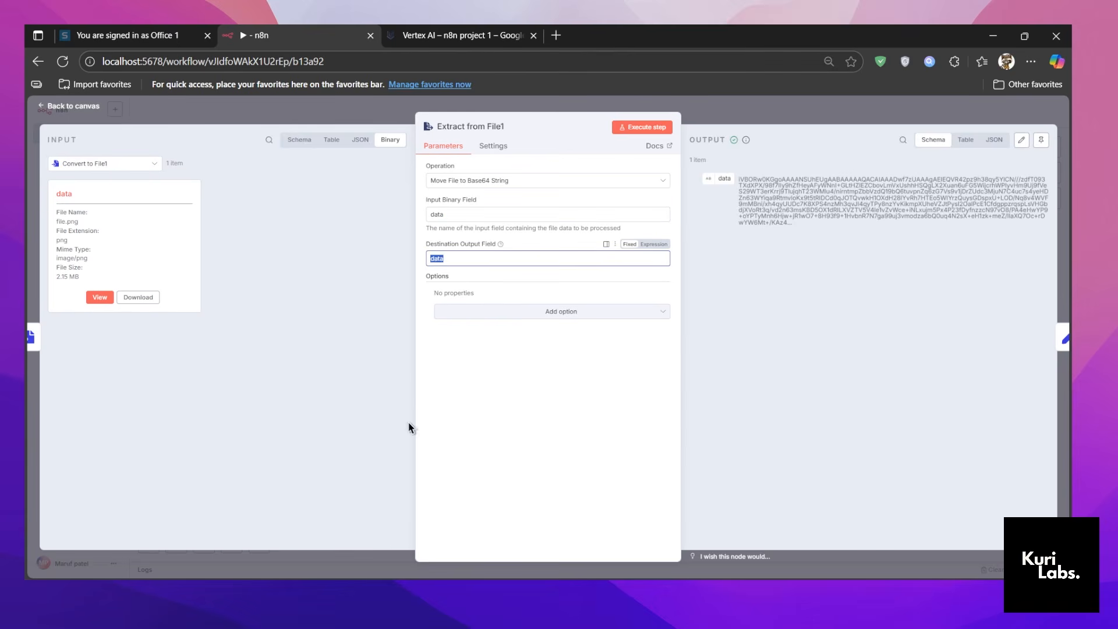
{"action": "left_click", "coordinate": [831, 284]}
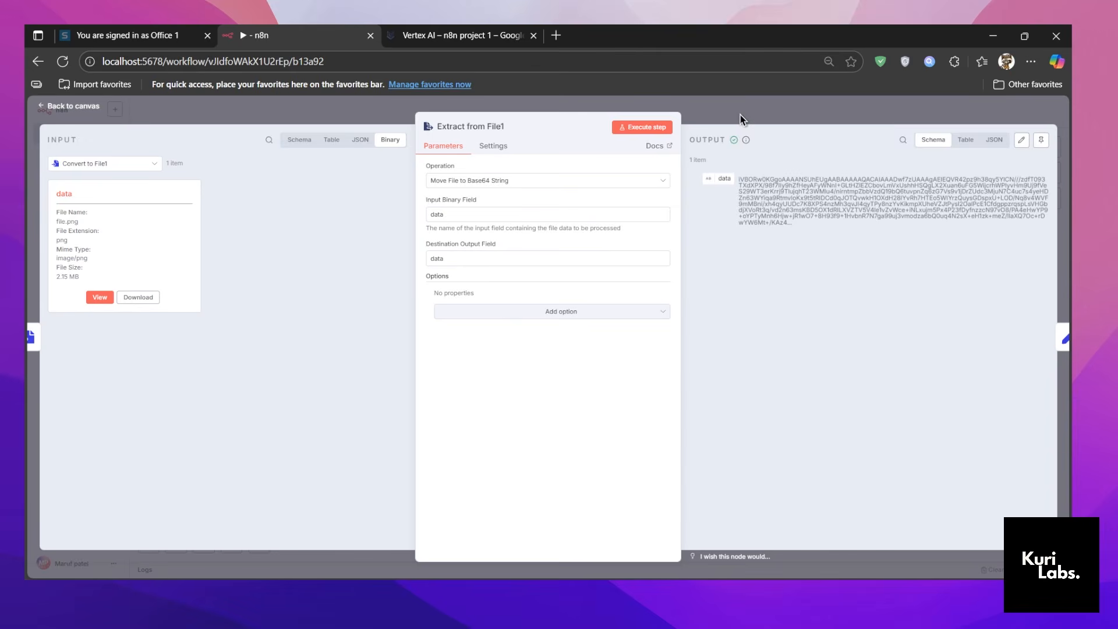
{"action": "left_click_drag", "start_coordinate": [740, 119], "coordinate": [725, 258]}
{"action": "left_click", "coordinate": [903, 226]}
{"action": "left_click", "coordinate": [787, 122]}
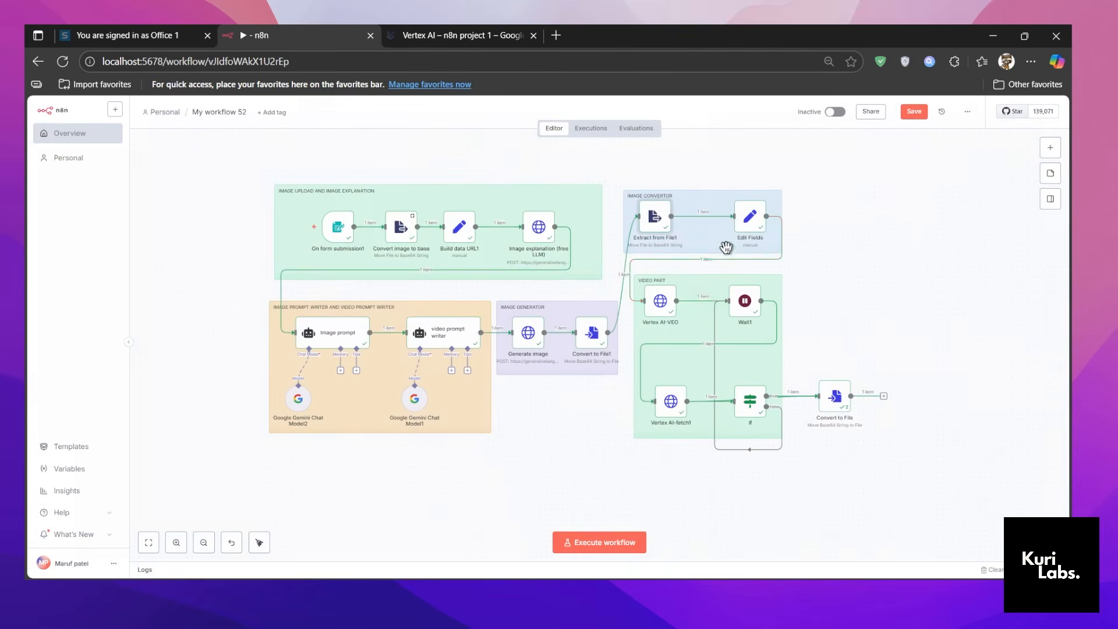
Open the Edit Fields node and compare its prompt expression with the video prompt writer's output.
{"action": "double_click", "coordinate": [751, 221]}
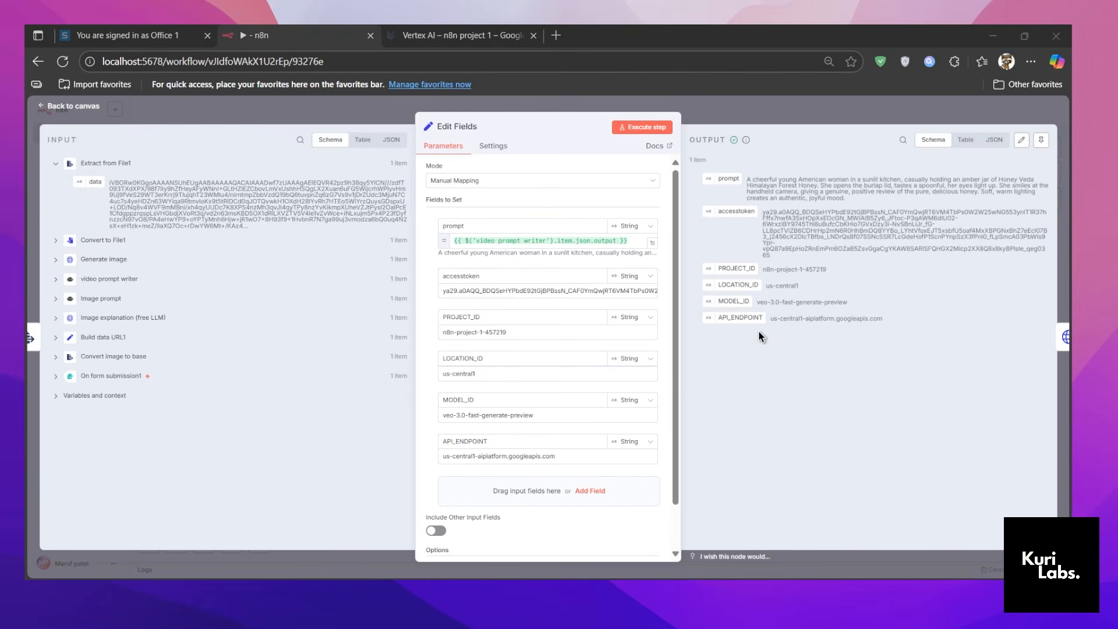
{"action": "left_click", "coordinate": [484, 239]}
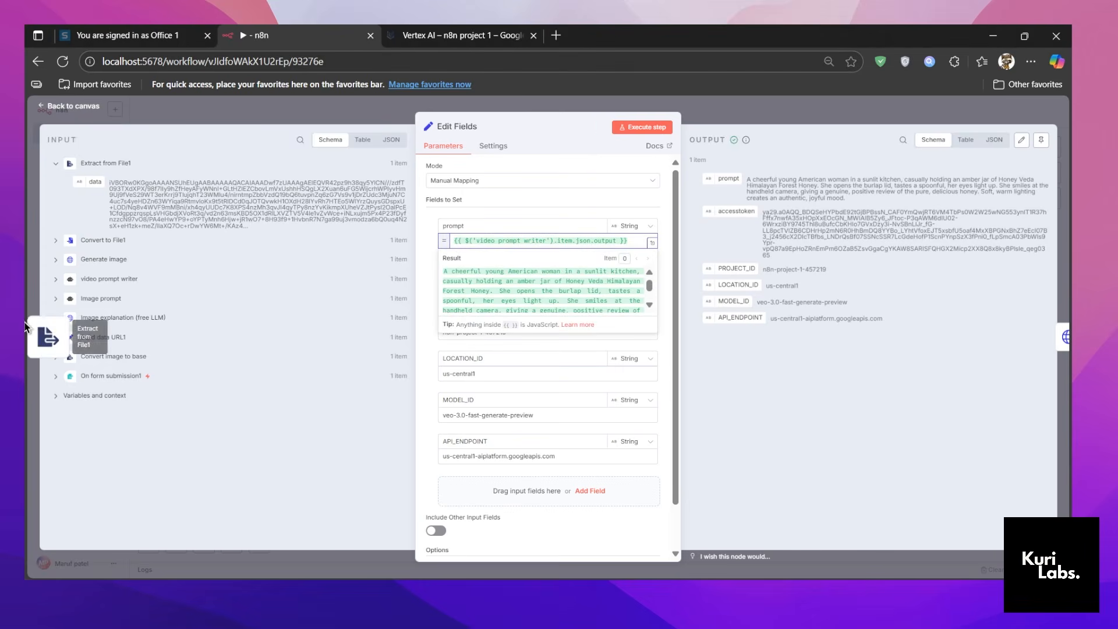
{"action": "left_click", "coordinate": [56, 278]}
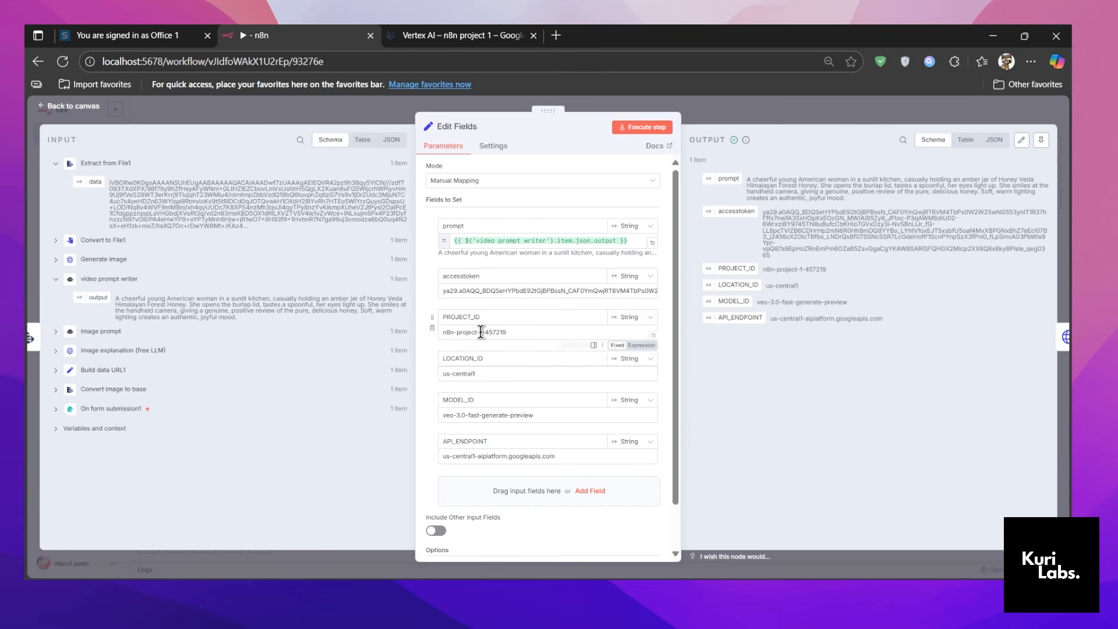
Close the old Vertex AI page, search the web for google cloud console and open the Google Cloud Platform site.
{"action": "left_click", "coordinate": [534, 37]}
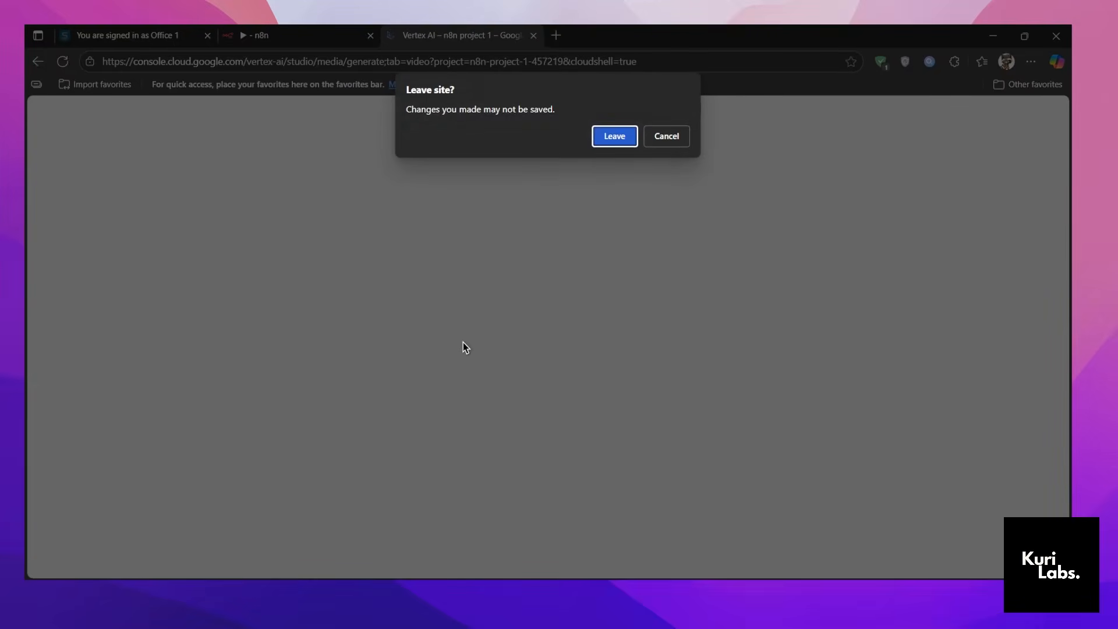
{"action": "left_click", "coordinate": [619, 137]}
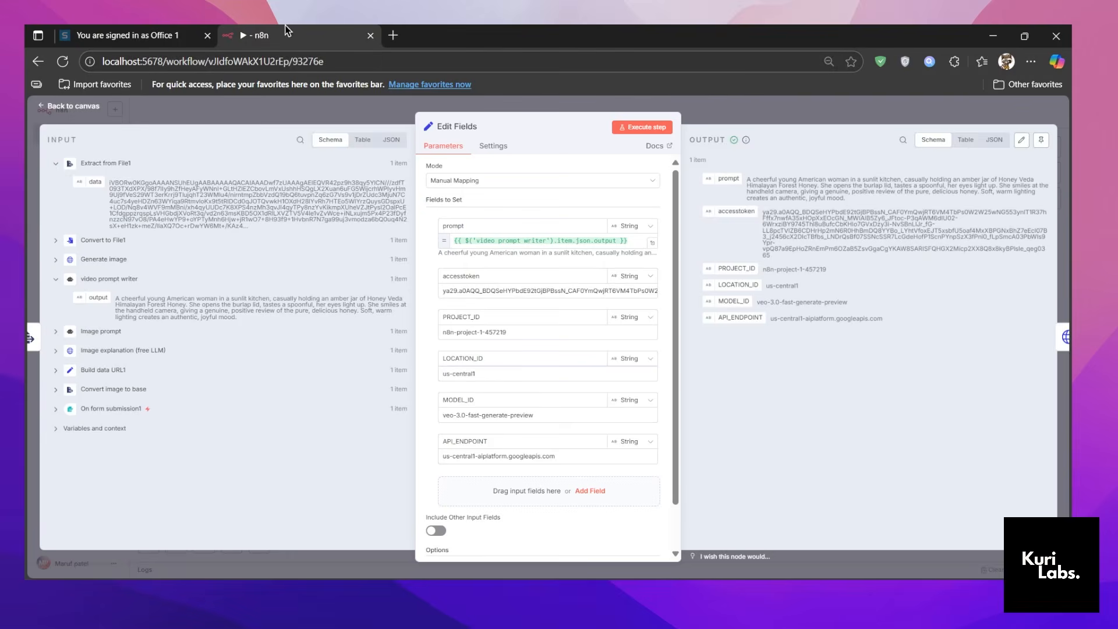
{"action": "left_click", "coordinate": [393, 35]}
{"action": "left_click", "coordinate": [407, 67]}
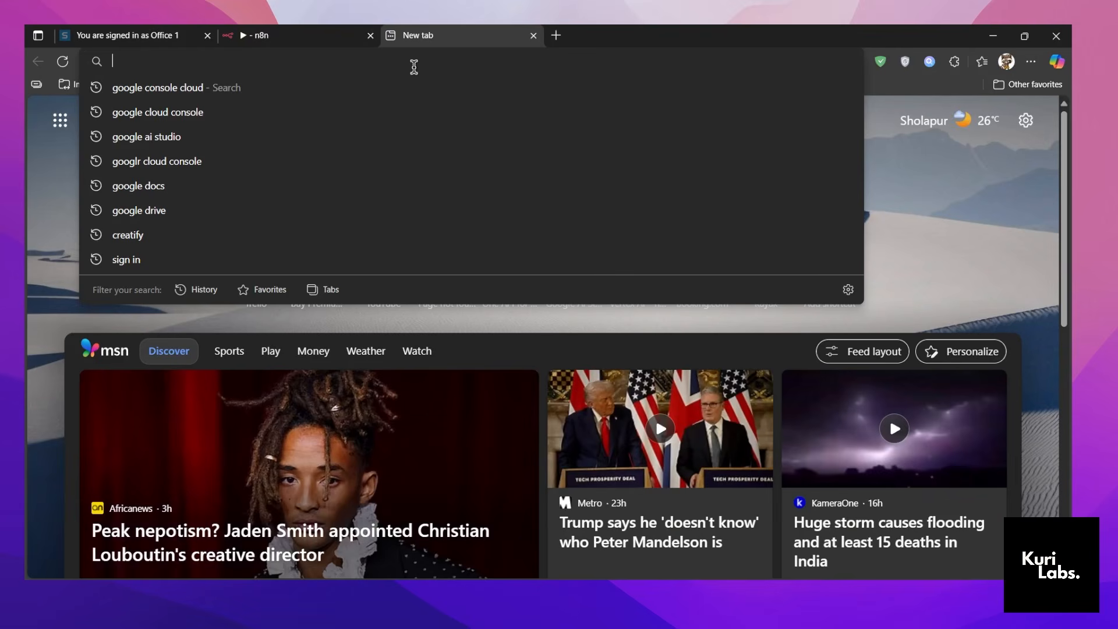
{"action": "type", "text": "google"}
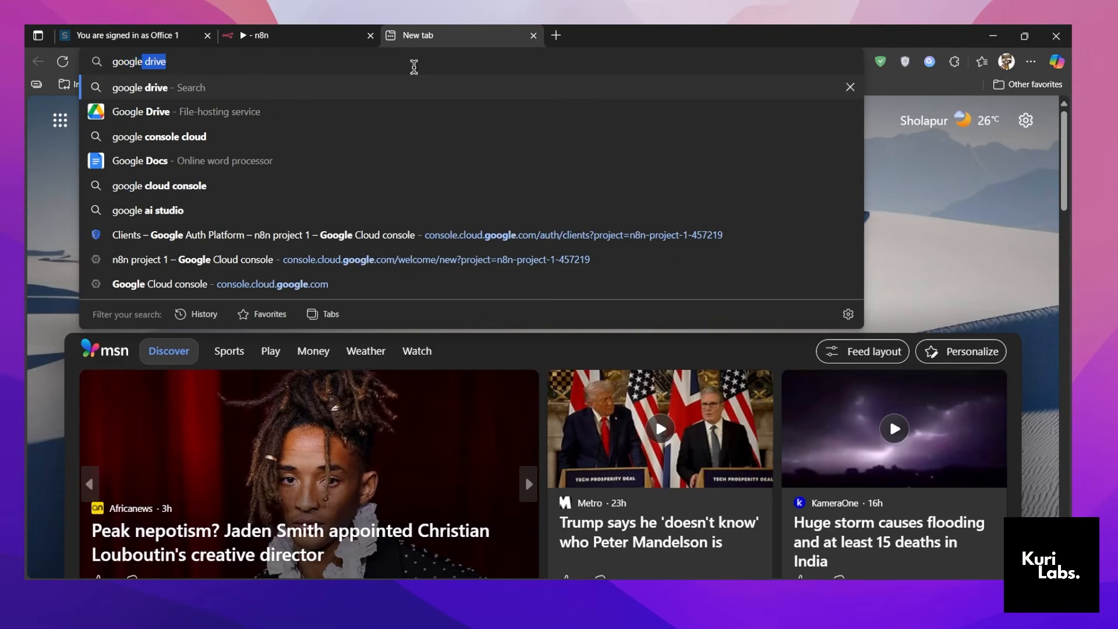
{"action": "type", "text": " cloud console"}
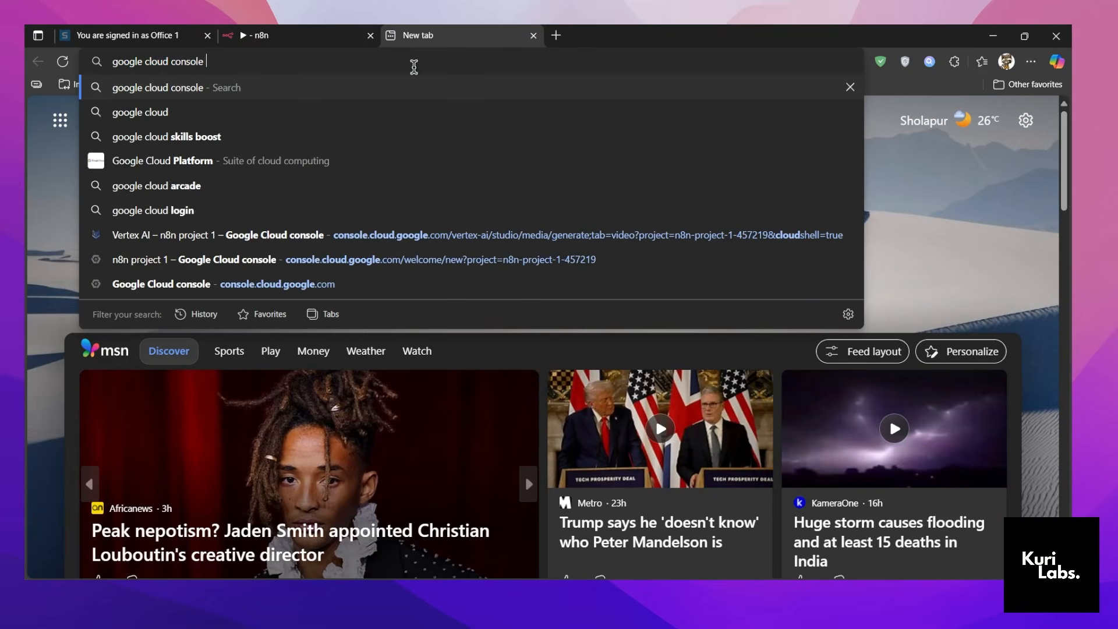
{"action": "key", "text": "Return"}
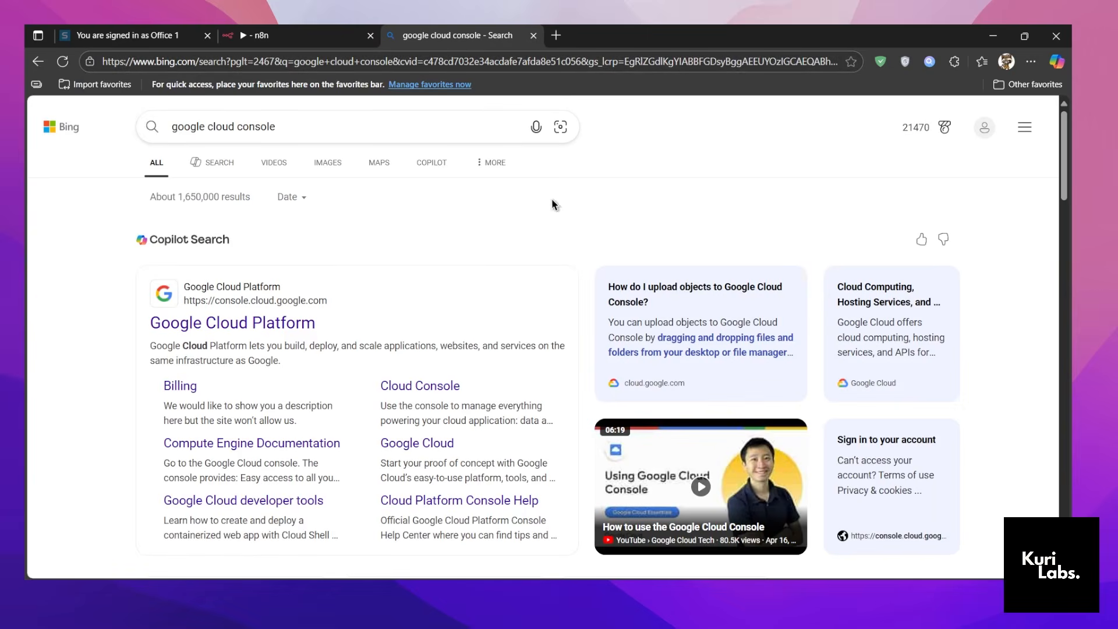
{"action": "left_click", "coordinate": [266, 327]}
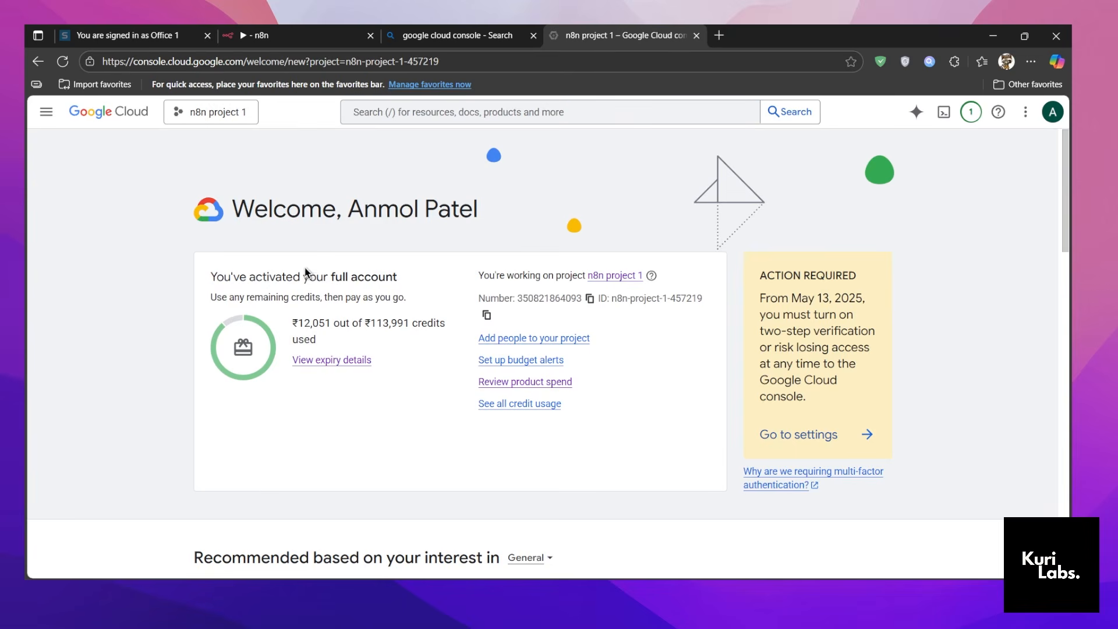
Examine the used and total credits on the Google Cloud welcome page.
{"action": "left_click_drag", "start_coordinate": [300, 321], "coordinate": [326, 321]}
{"action": "left_click_drag", "start_coordinate": [334, 330], "coordinate": [366, 325]}
{"action": "left_click_drag", "start_coordinate": [371, 325], "coordinate": [372, 326]}
Open the console under another signed-in Google account and examine its free trial credit offer and terms.
{"action": "left_click", "coordinate": [1052, 113]}
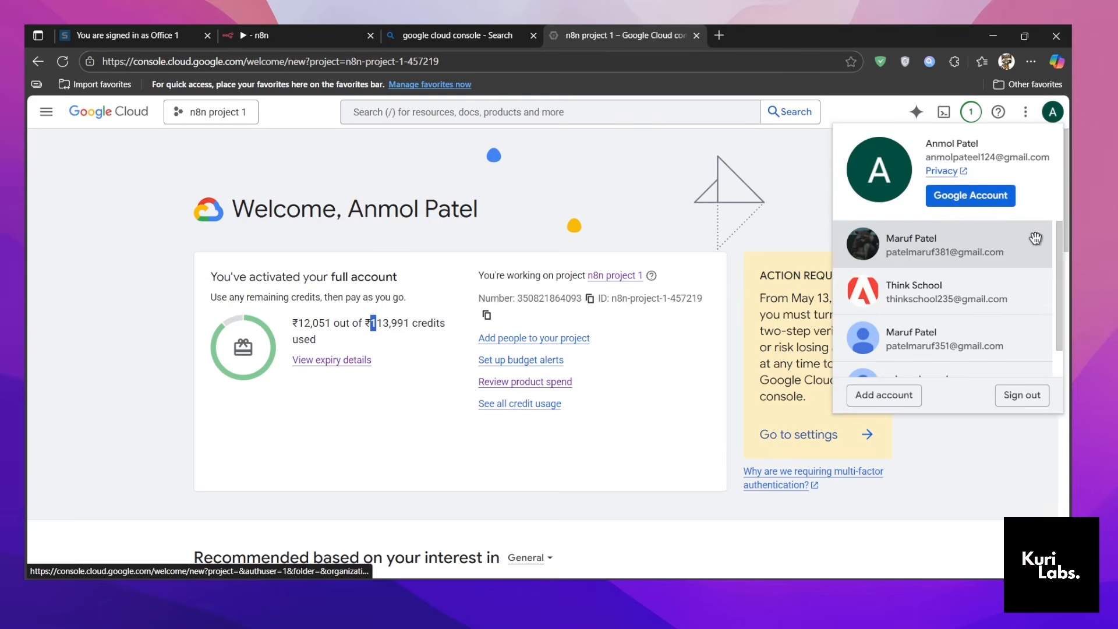
{"action": "left_click", "coordinate": [644, 218]}
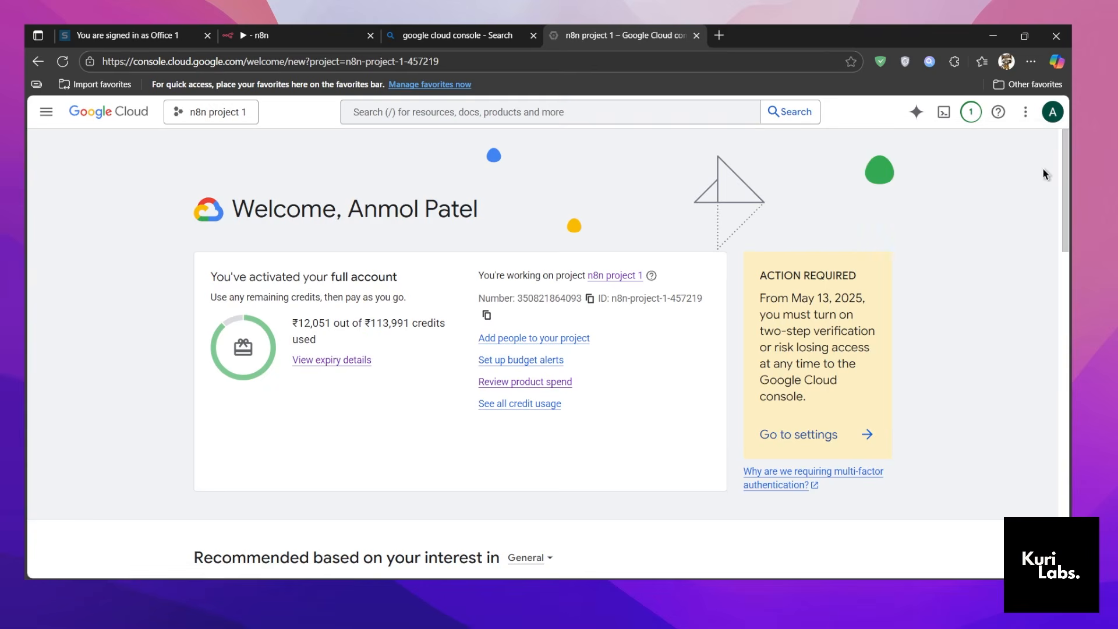
{"action": "left_click", "coordinate": [1049, 113]}
{"action": "left_click", "coordinate": [914, 235]}
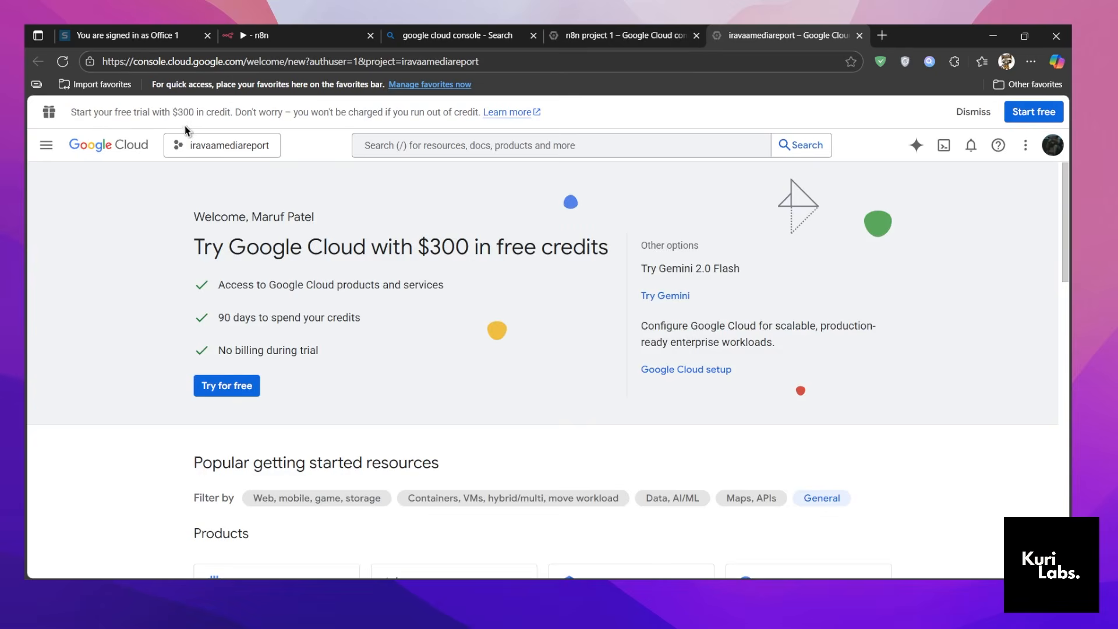
{"action": "left_click_drag", "start_coordinate": [71, 112], "coordinate": [352, 123]}
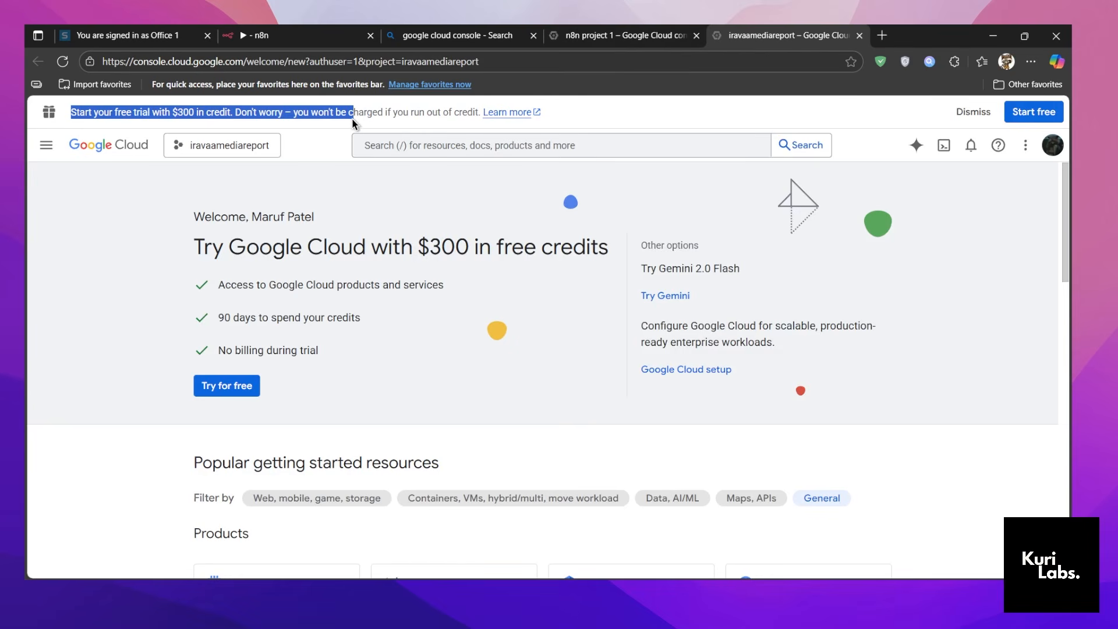
{"action": "left_click", "coordinate": [400, 352]}
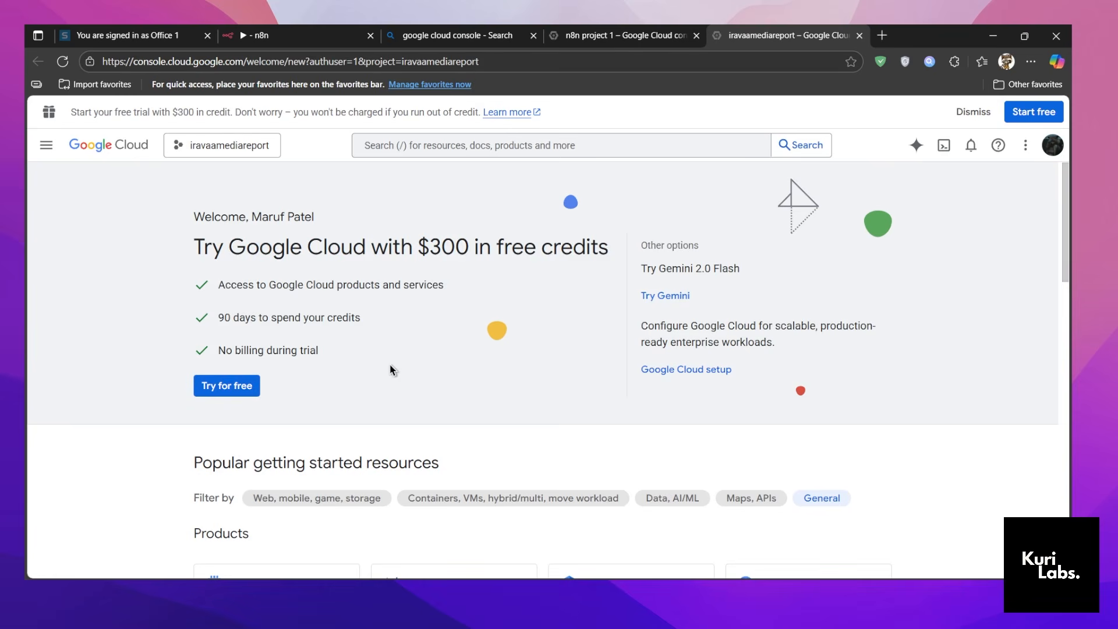
{"action": "left_click_drag", "start_coordinate": [220, 352], "coordinate": [394, 342]}
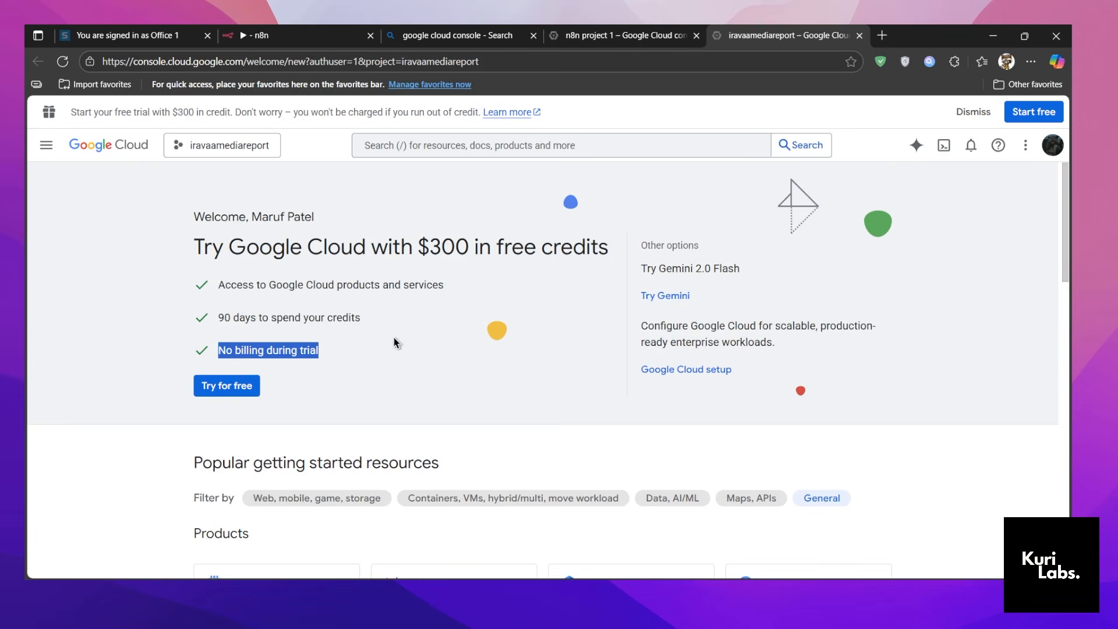
{"action": "left_click_drag", "start_coordinate": [217, 317], "coordinate": [373, 314]}
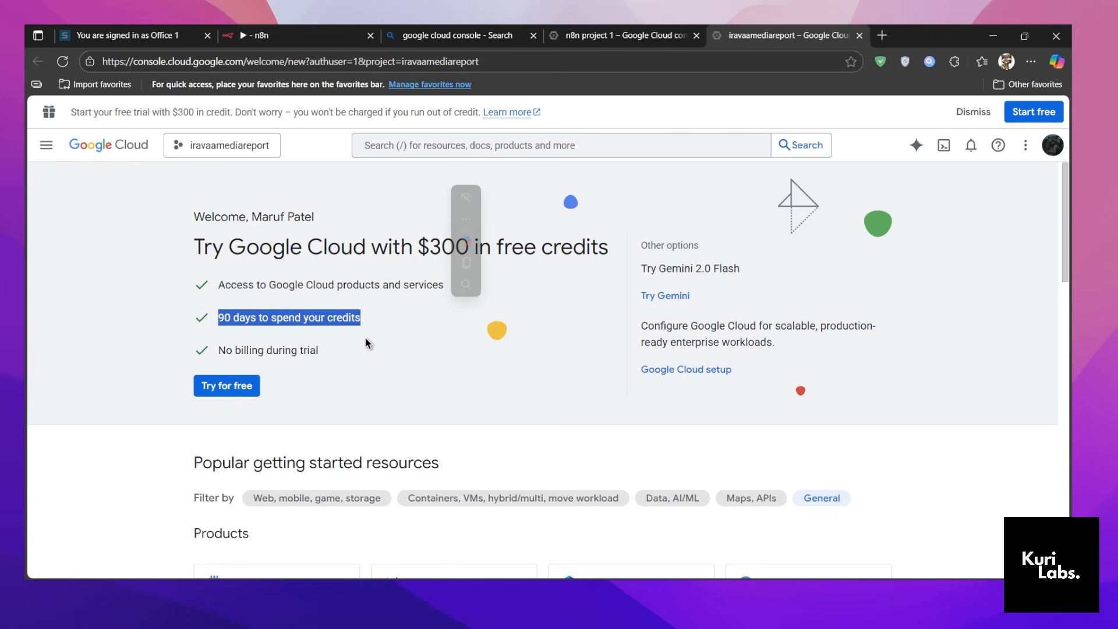
{"action": "left_click_drag", "start_coordinate": [215, 284], "coordinate": [461, 278]}
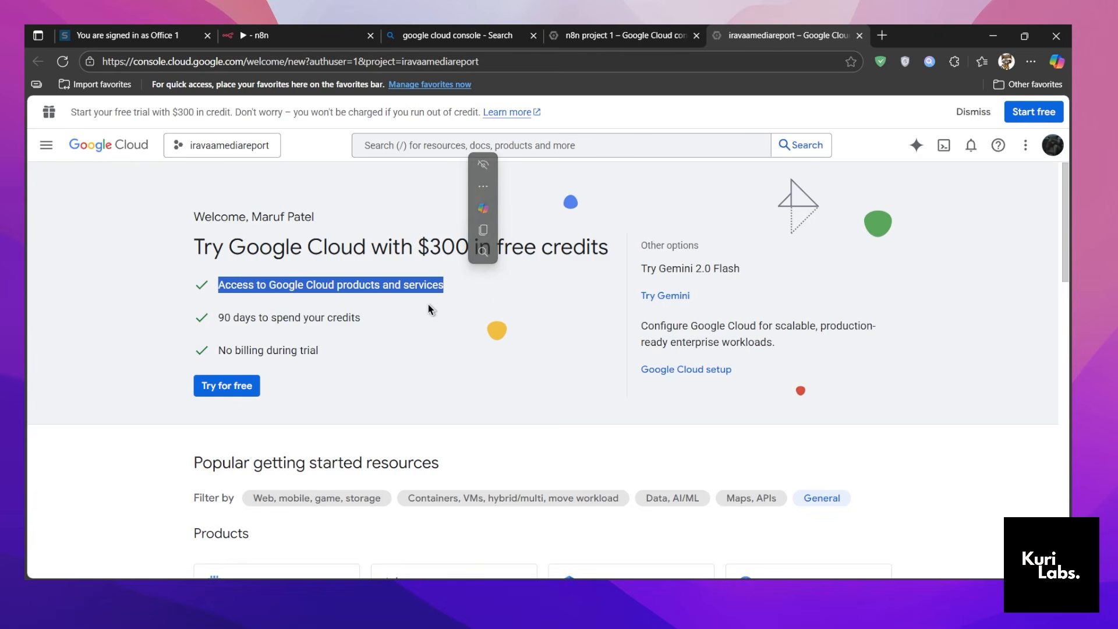
{"action": "scroll", "coordinate": [427, 302], "scroll_direction": "down", "scroll_amount": 6}
{"action": "scroll", "coordinate": [1046, 255], "scroll_direction": "up", "scroll_amount": 3}
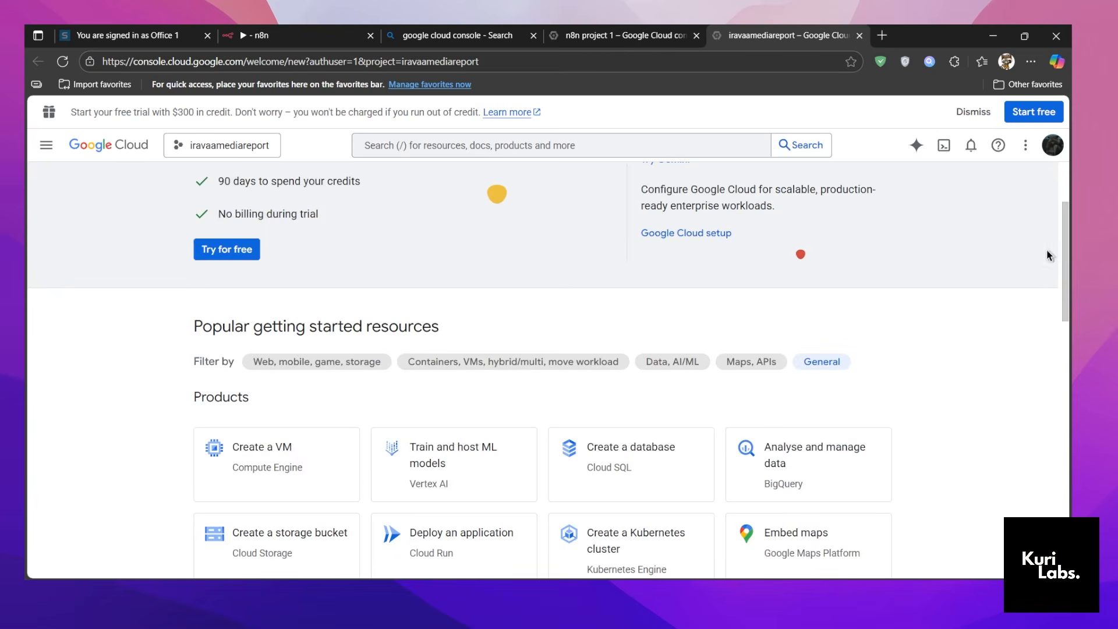
Switch the console back to the account with the activated credits and select the n8n project 1 project.
{"action": "left_click", "coordinate": [1052, 146]}
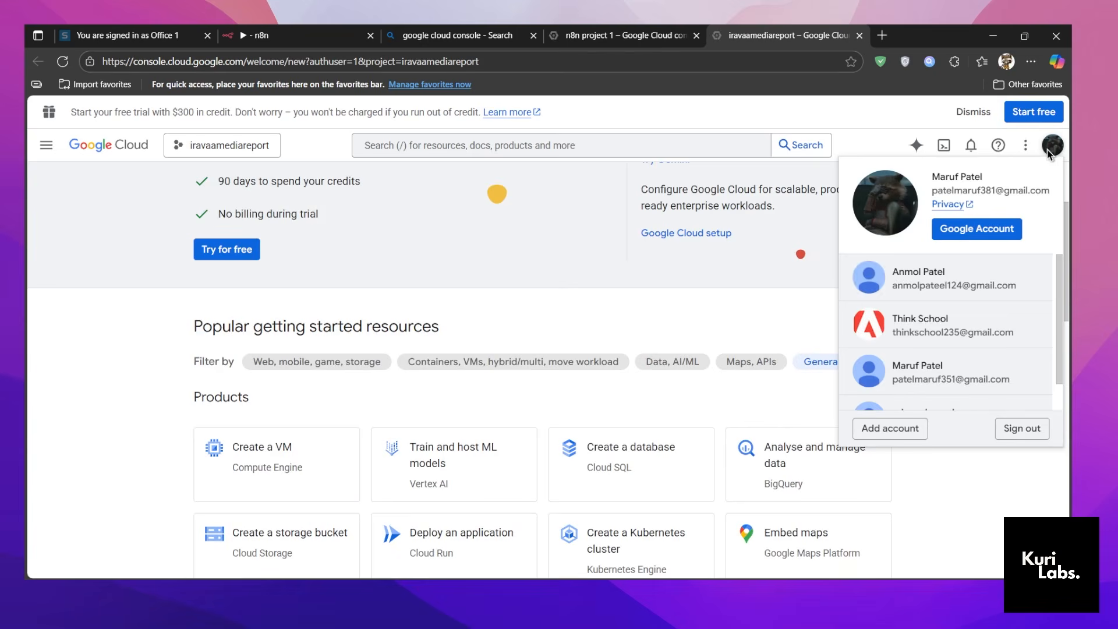
{"action": "left_click", "coordinate": [994, 271]}
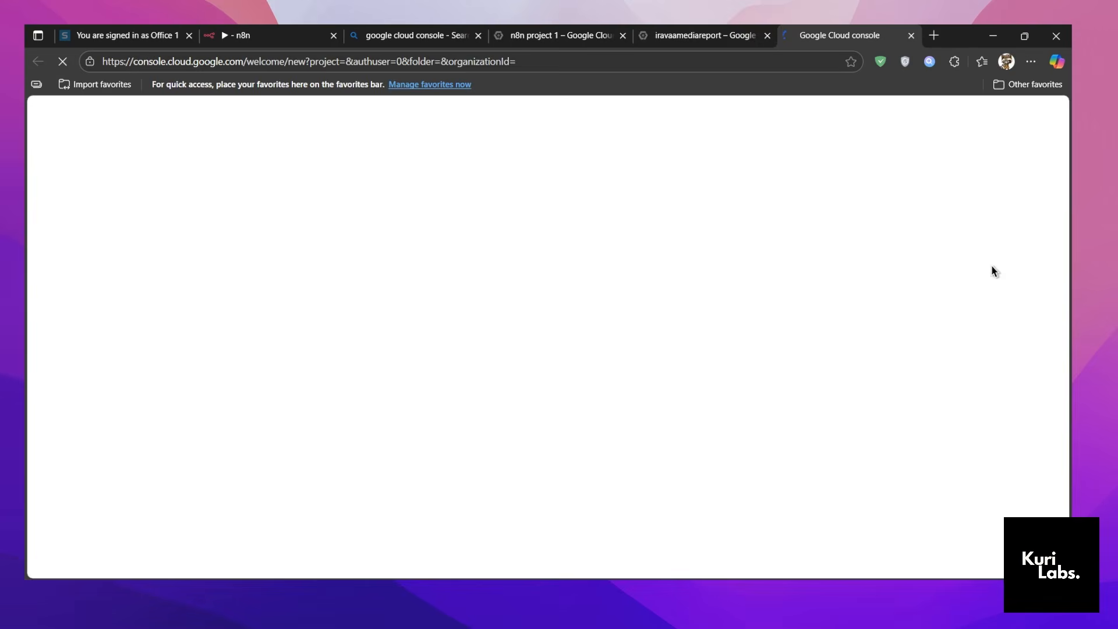
{"action": "left_click", "coordinate": [767, 36]}
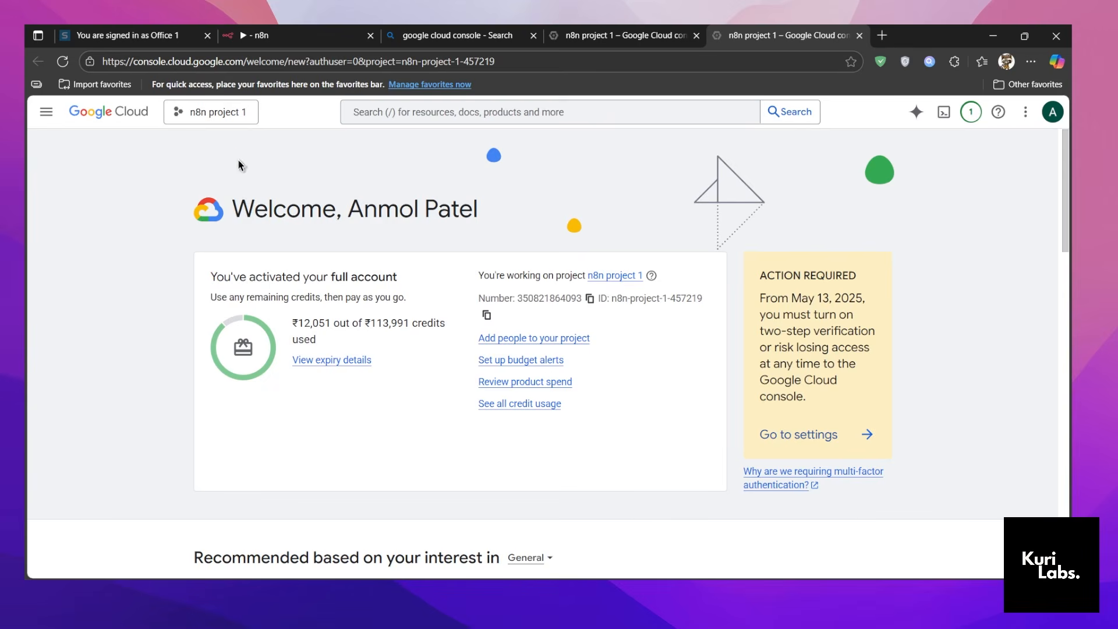
{"action": "left_click", "coordinate": [221, 112]}
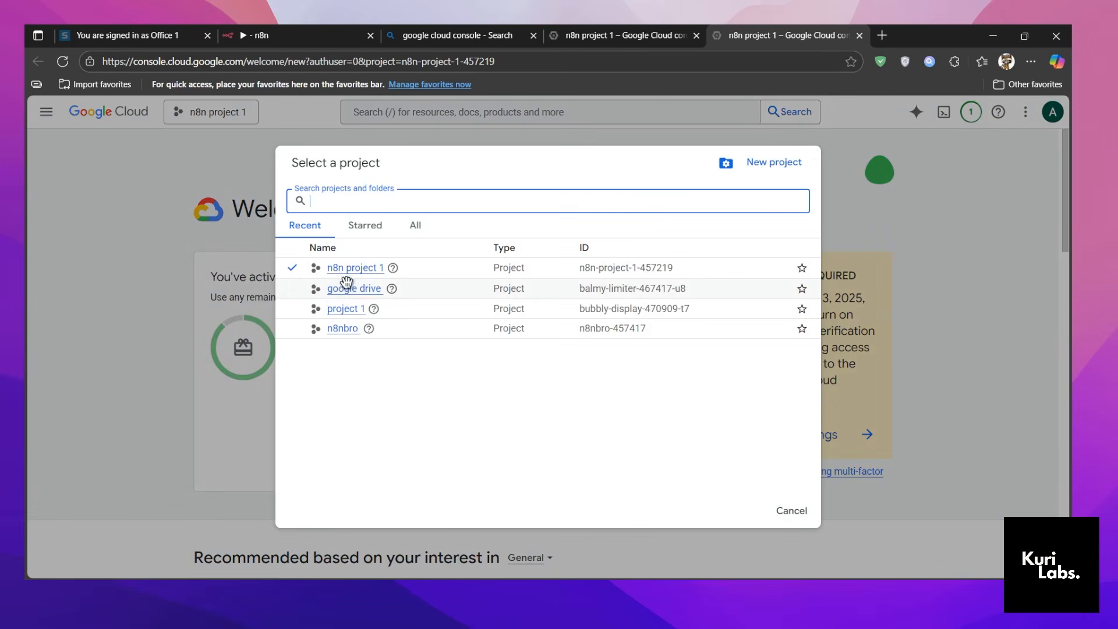
{"action": "left_click", "coordinate": [340, 268]}
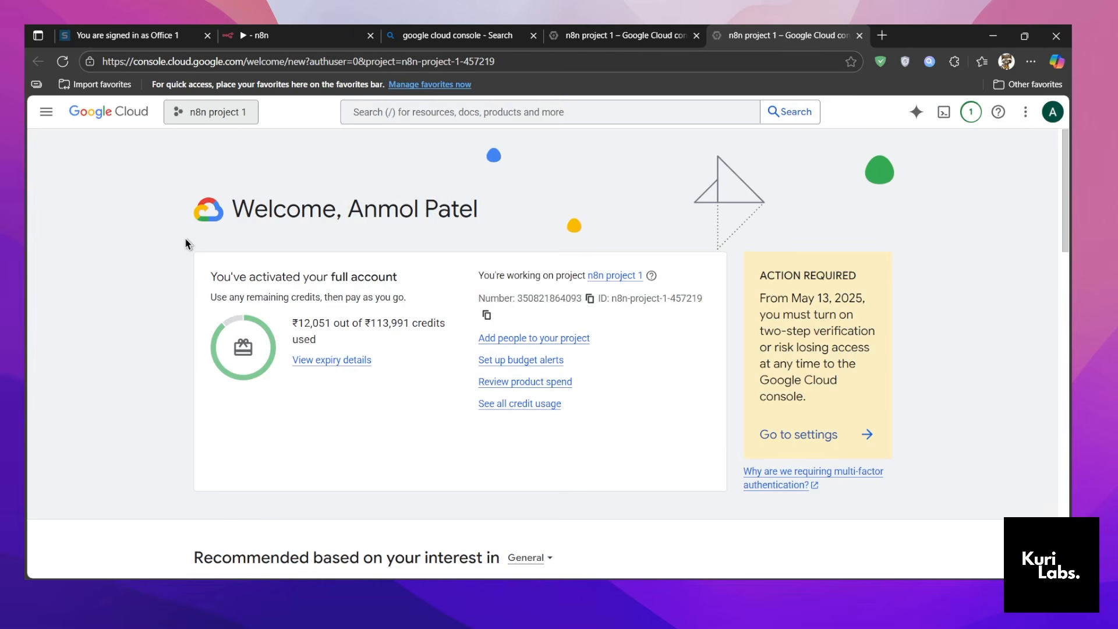
Open Vertex AI Studio and start the text-prompt video generator in its Generate media section.
{"action": "left_click", "coordinate": [47, 114]}
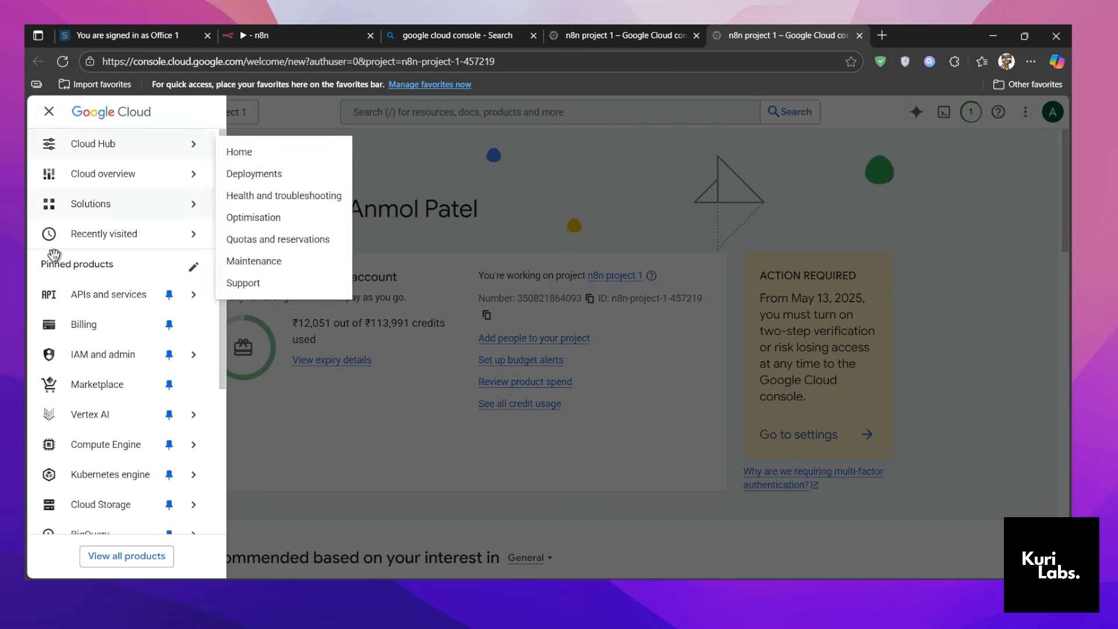
{"action": "mouse_move", "coordinate": [92, 417]}
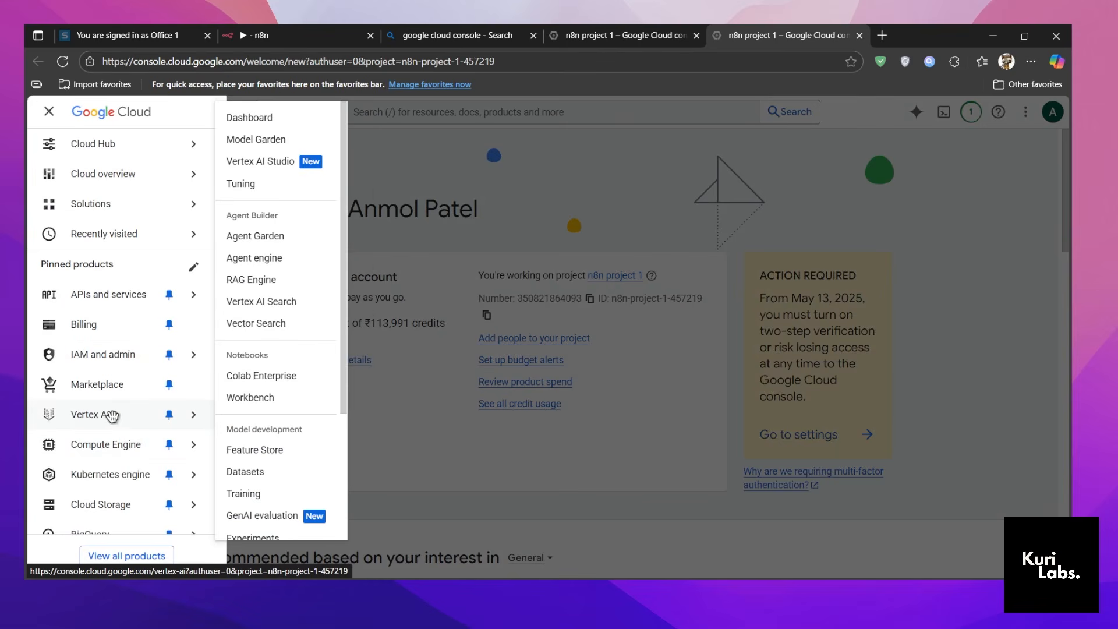
{"action": "left_click", "coordinate": [273, 169]}
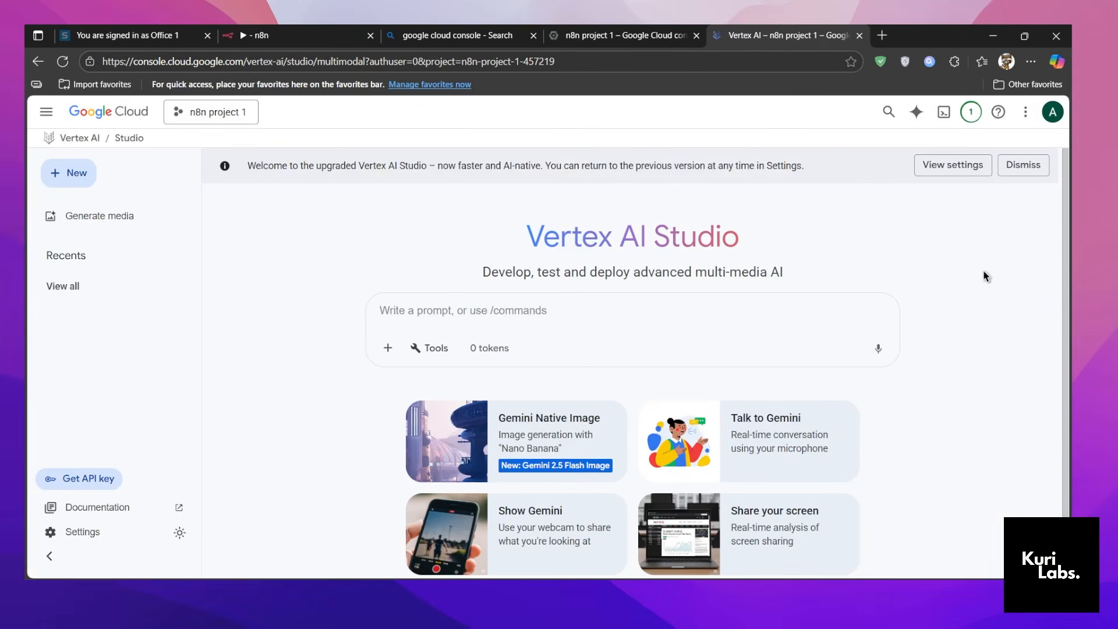
{"action": "left_click", "coordinate": [124, 226]}
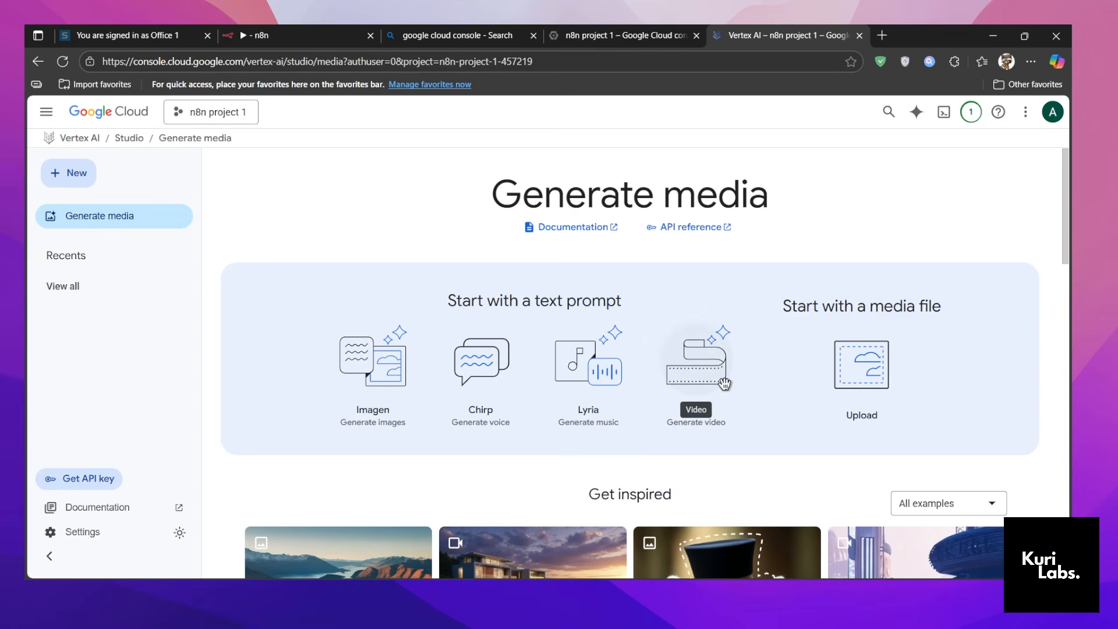
{"action": "left_click", "coordinate": [716, 350]}
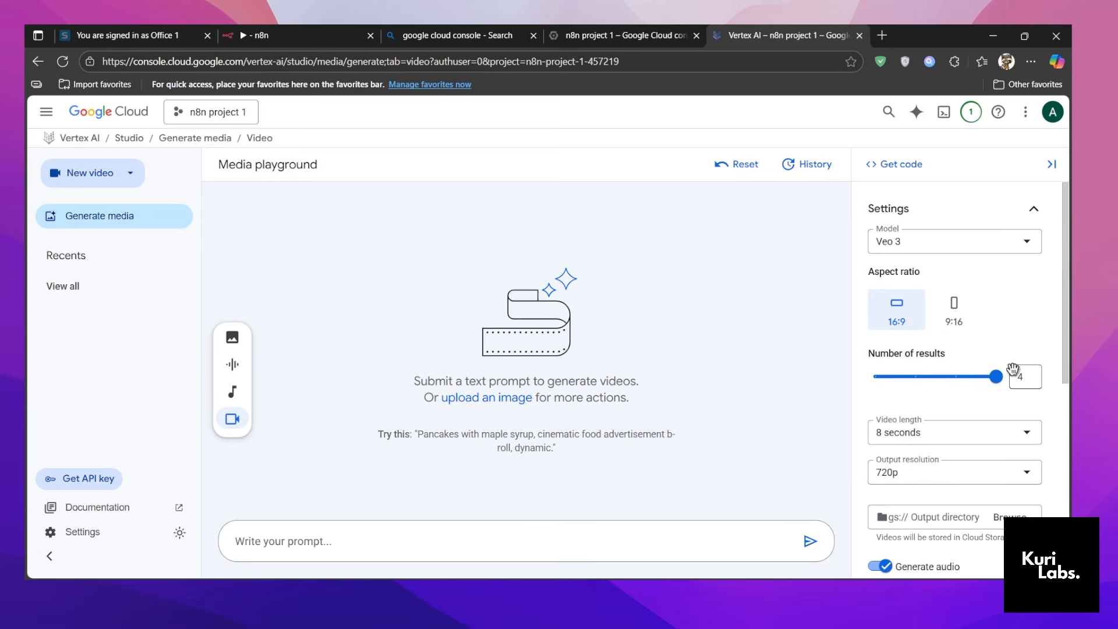
Choose the Veo 3 Preview model and examine its cURL code for the project, location, endpoint and model IDs.
{"action": "left_click", "coordinate": [963, 244]}
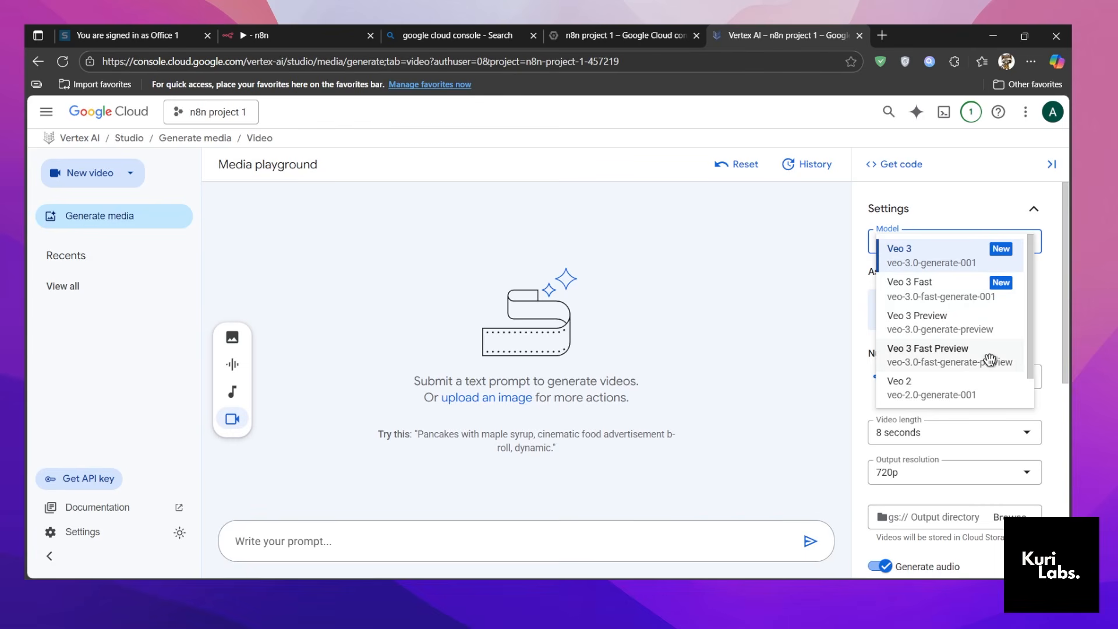
{"action": "left_click", "coordinate": [984, 322]}
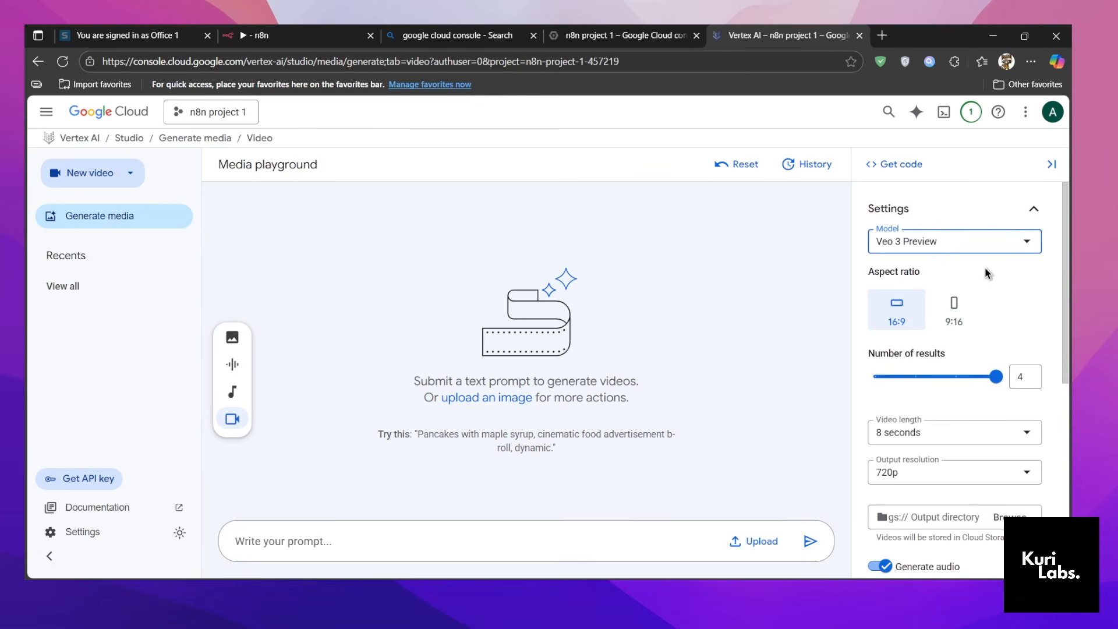
{"action": "left_click", "coordinate": [898, 174]}
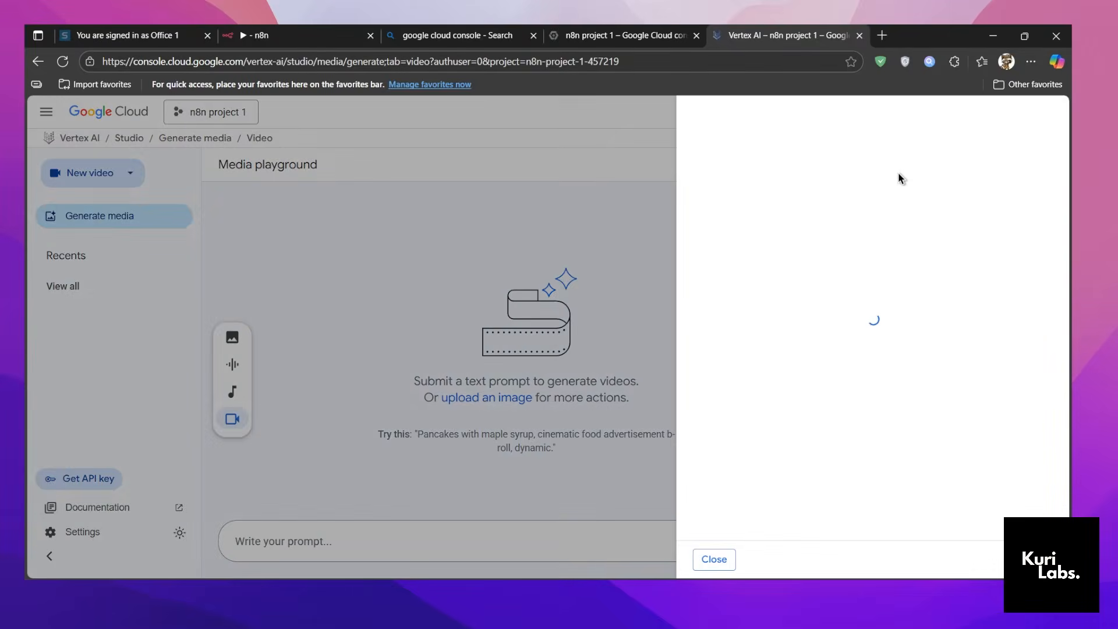
{"action": "scroll", "coordinate": [861, 246], "scroll_direction": "down", "scroll_amount": 2}
{"action": "scroll", "coordinate": [861, 245], "scroll_direction": "down", "scroll_amount": 4}
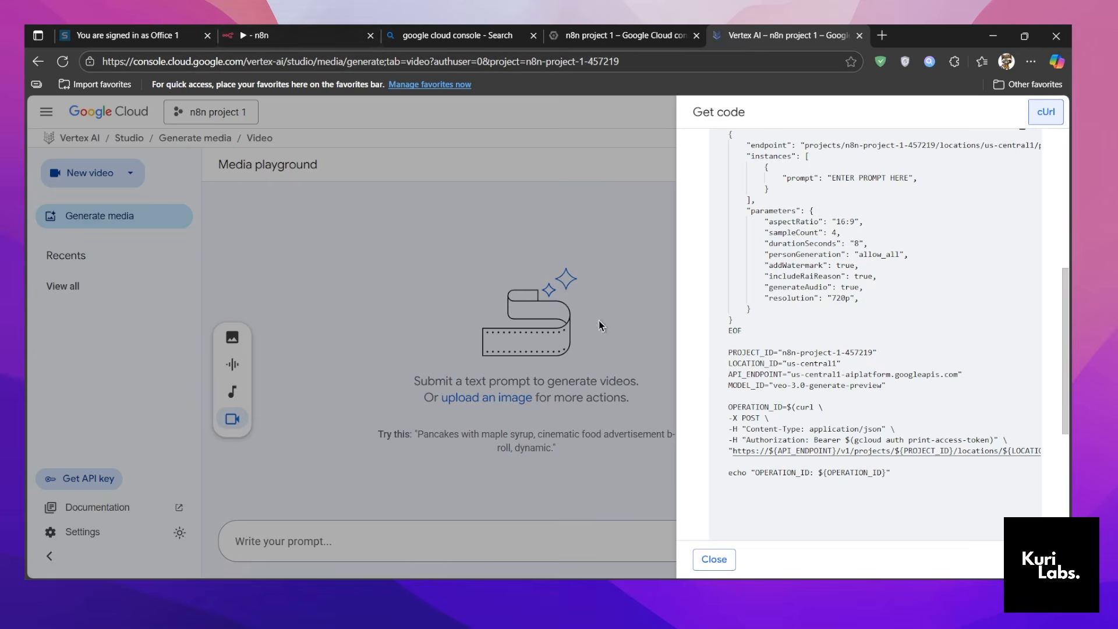
Switch to n8n and check the API_ENDPOINT, PROJECT_ID and MODEL_ID values in Edit Fields against the cURL code, leaving the node open.
{"action": "left_click", "coordinate": [350, 36]}
{"action": "scroll", "coordinate": [546, 434], "scroll_direction": "down", "scroll_amount": 1}
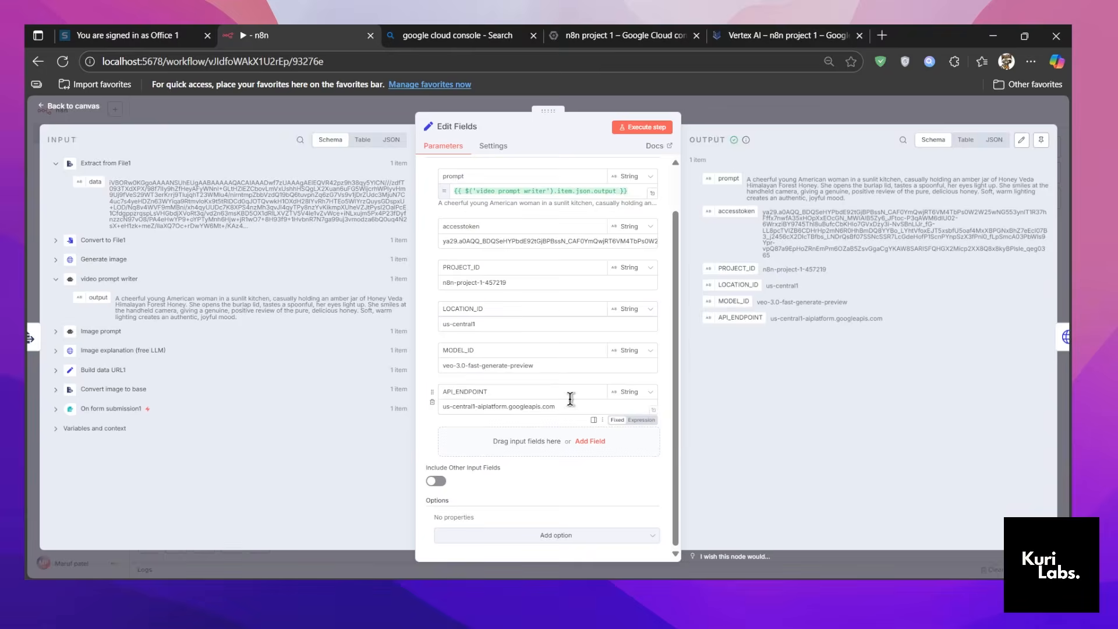
{"action": "triple_click", "coordinate": [539, 406]}
{"action": "triple_click", "coordinate": [518, 282]}
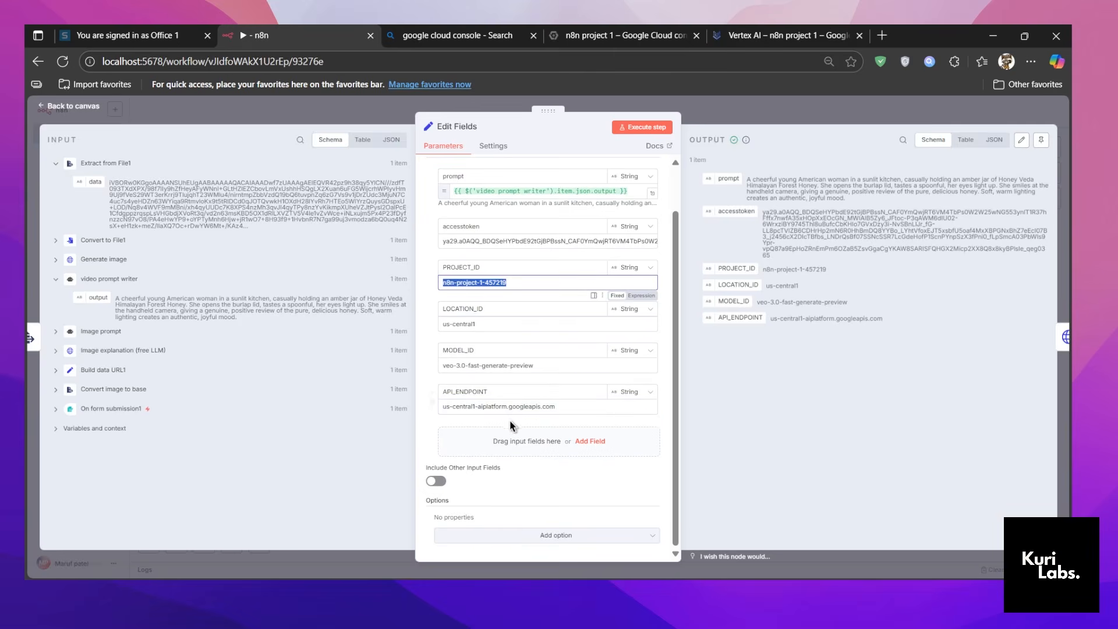
{"action": "triple_click", "coordinate": [510, 366]}
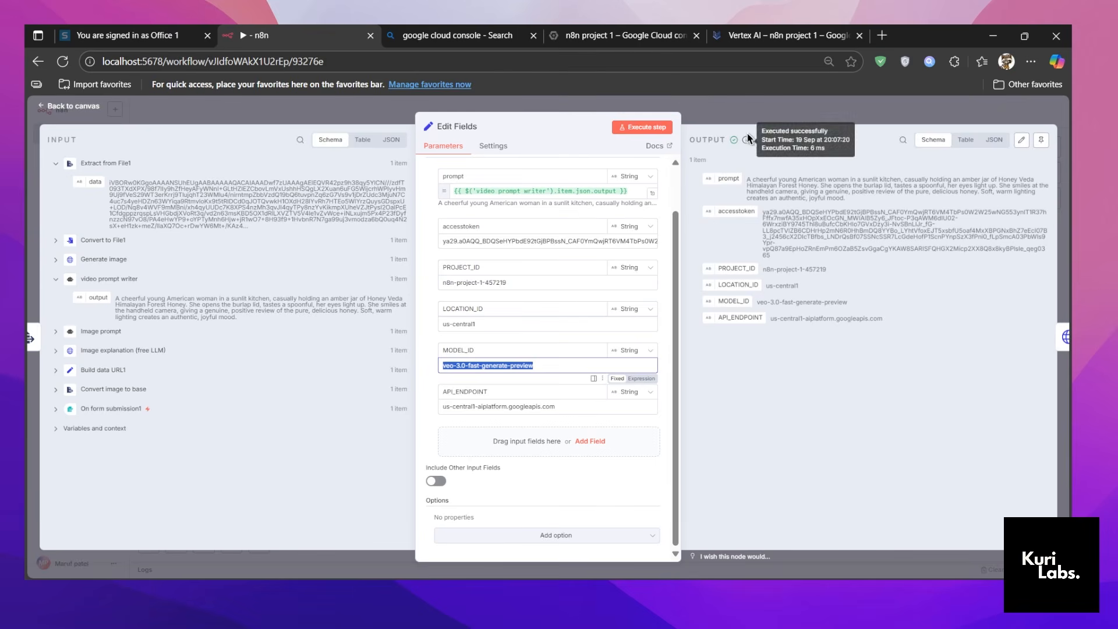
{"action": "left_click", "coordinate": [730, 119]}
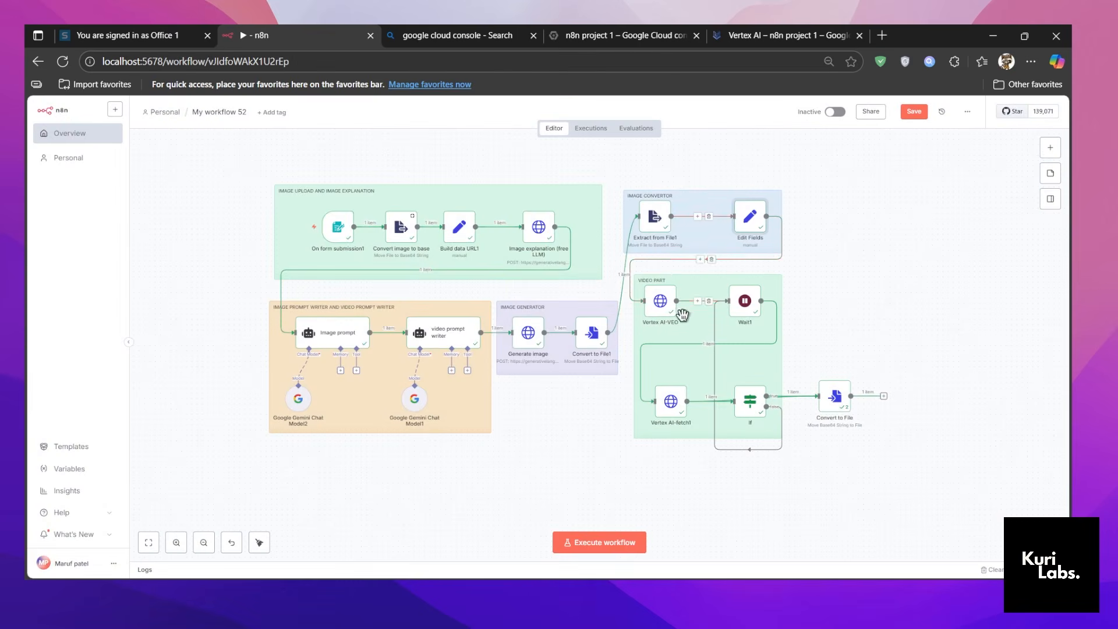
{"action": "double_click", "coordinate": [748, 229]}
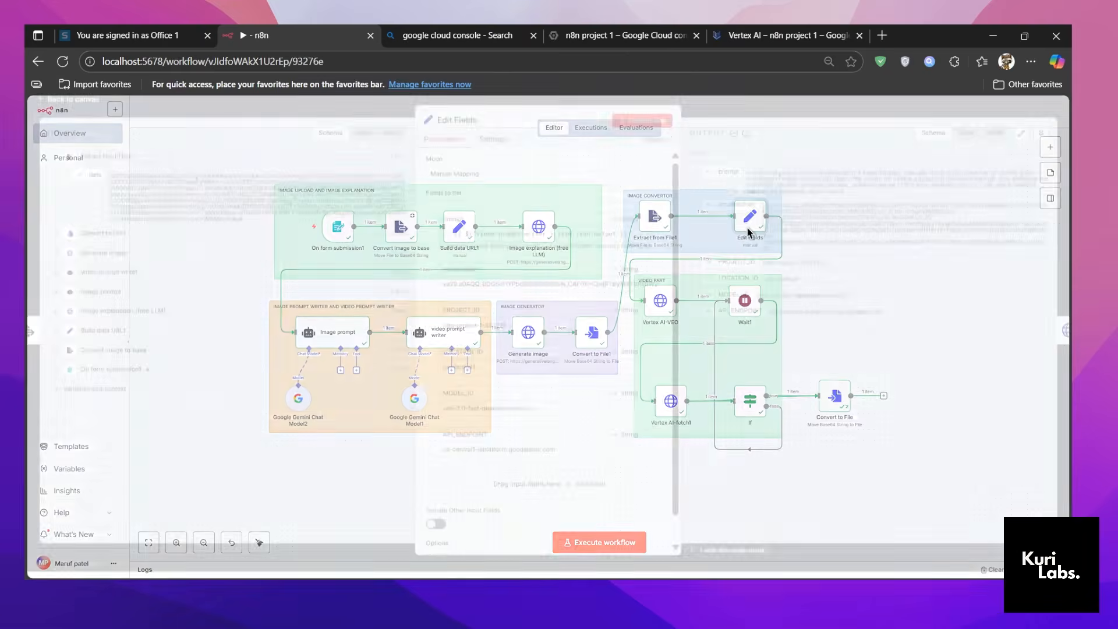
Switch to Vertex AI, close the code view, run "gcloud auth print-access-token" in Cloud Shell and copy the resulting access token.
{"action": "left_click", "coordinate": [789, 32]}
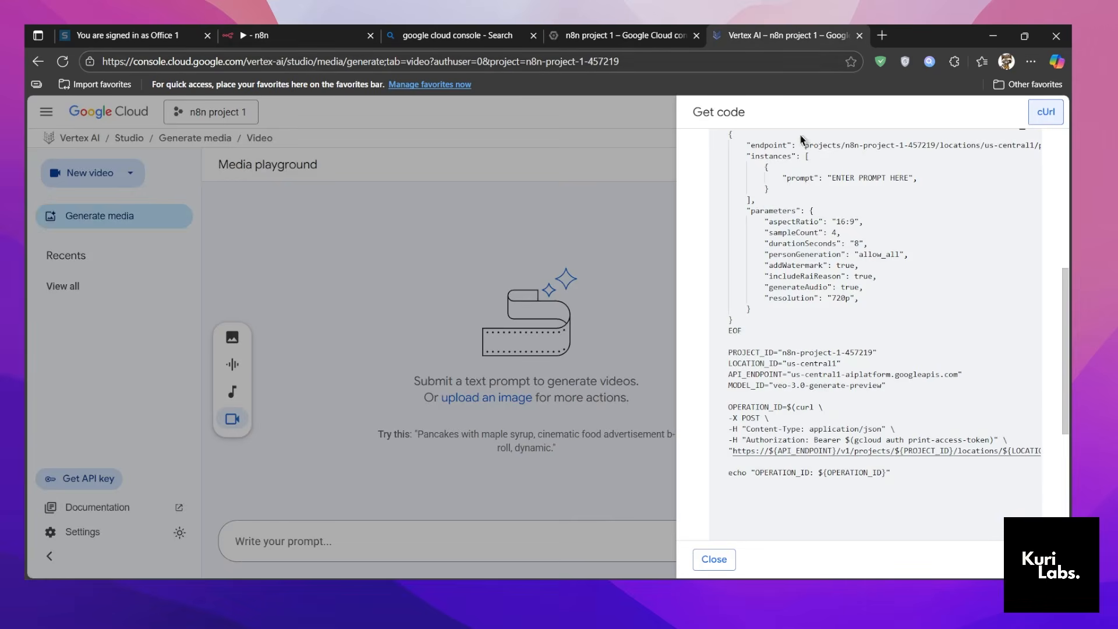
{"action": "left_click", "coordinate": [471, 216]}
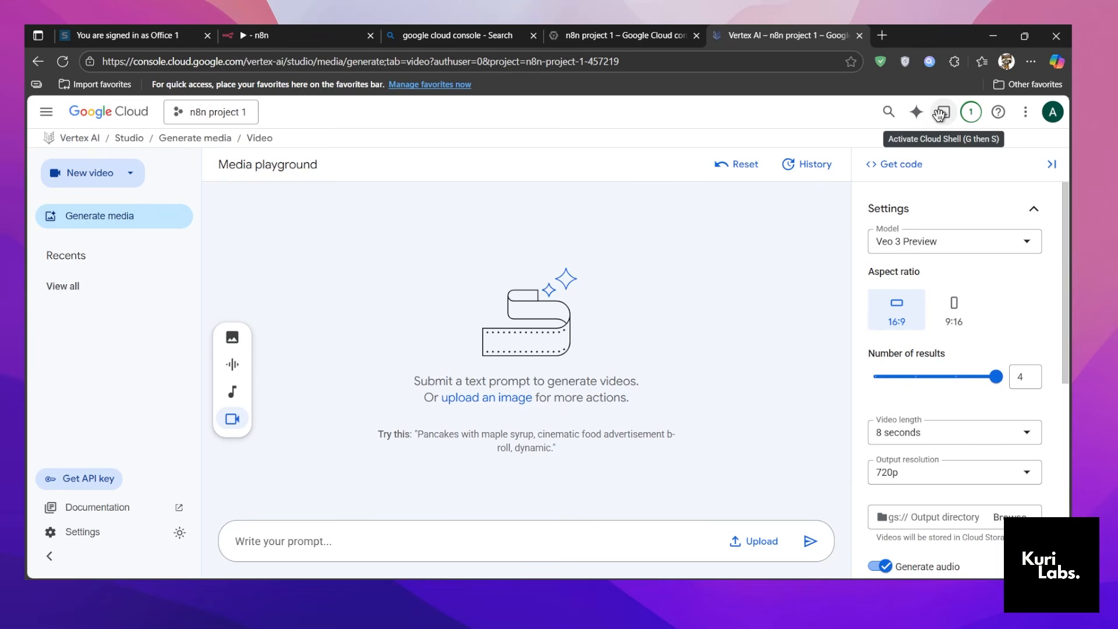
{"action": "left_click", "coordinate": [938, 116]}
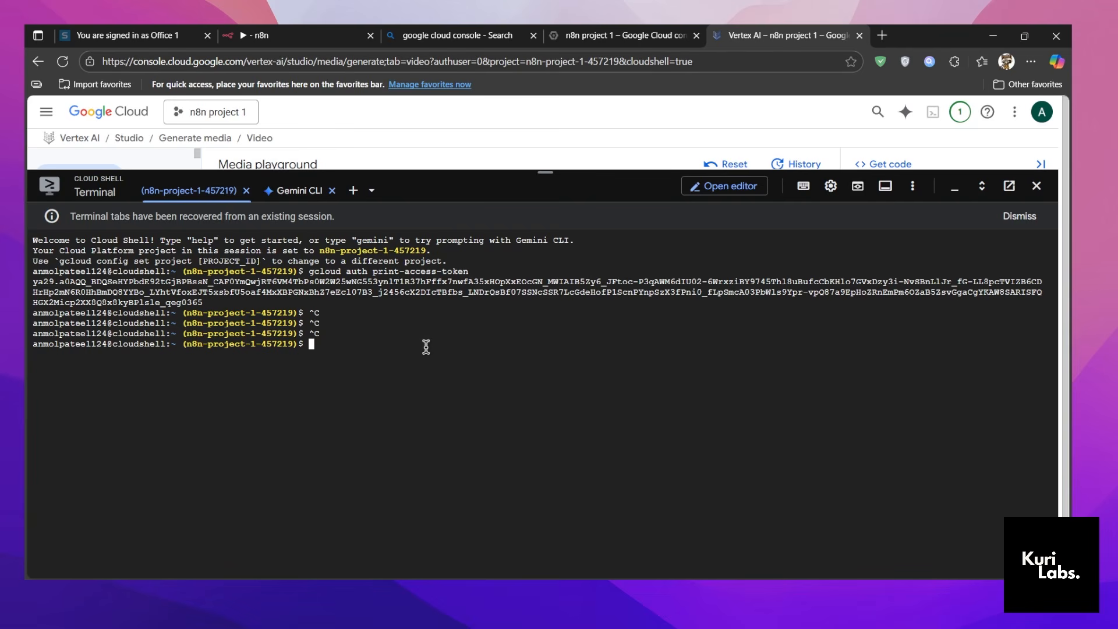
{"action": "type", "text": "gcloud auth print-access-token"}
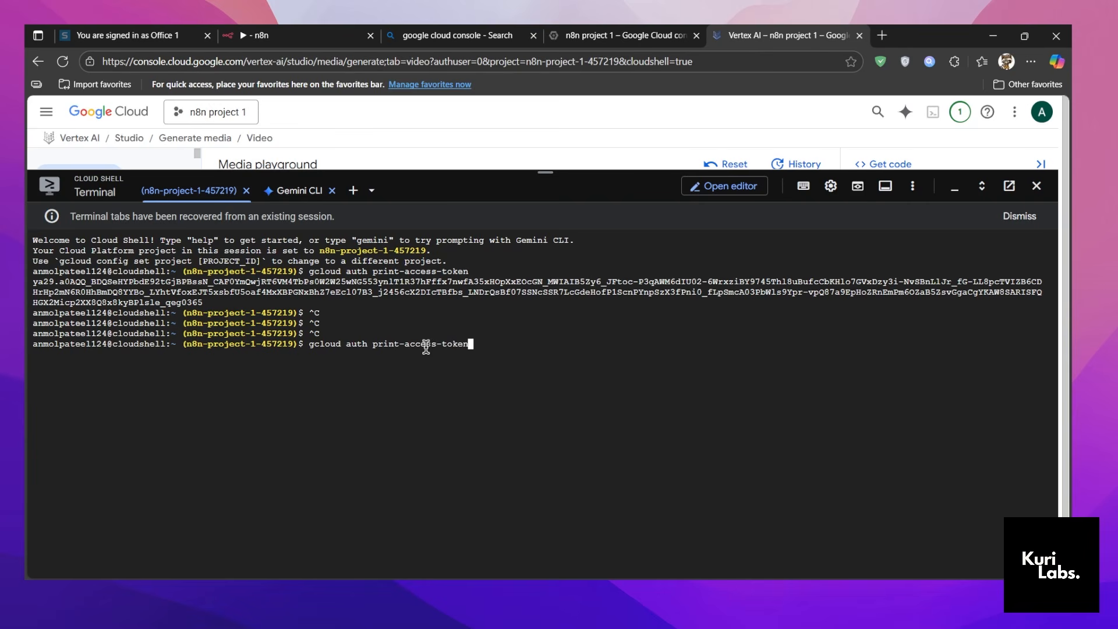
{"action": "left_click_drag", "start_coordinate": [202, 376], "coordinate": [33, 354]}
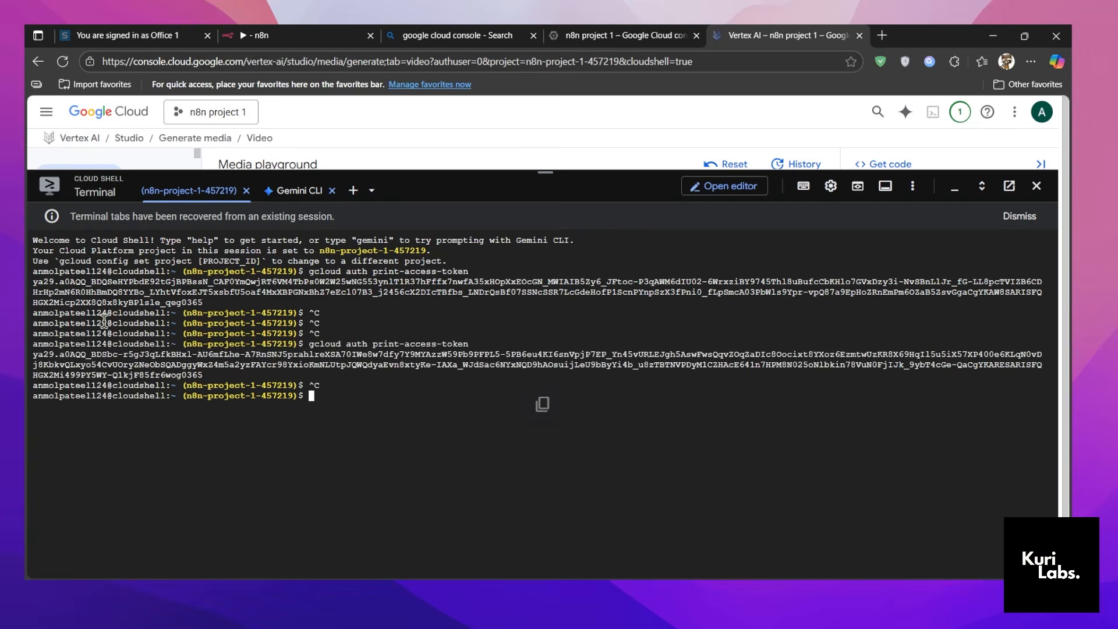
Switch to n8n, select the accesstoken value in the Edit Fields node to locate where the token belongs, and close the node.
{"action": "left_click", "coordinate": [256, 35]}
{"action": "left_click", "coordinate": [473, 293]}
{"action": "key", "text": "ctrl+a"}
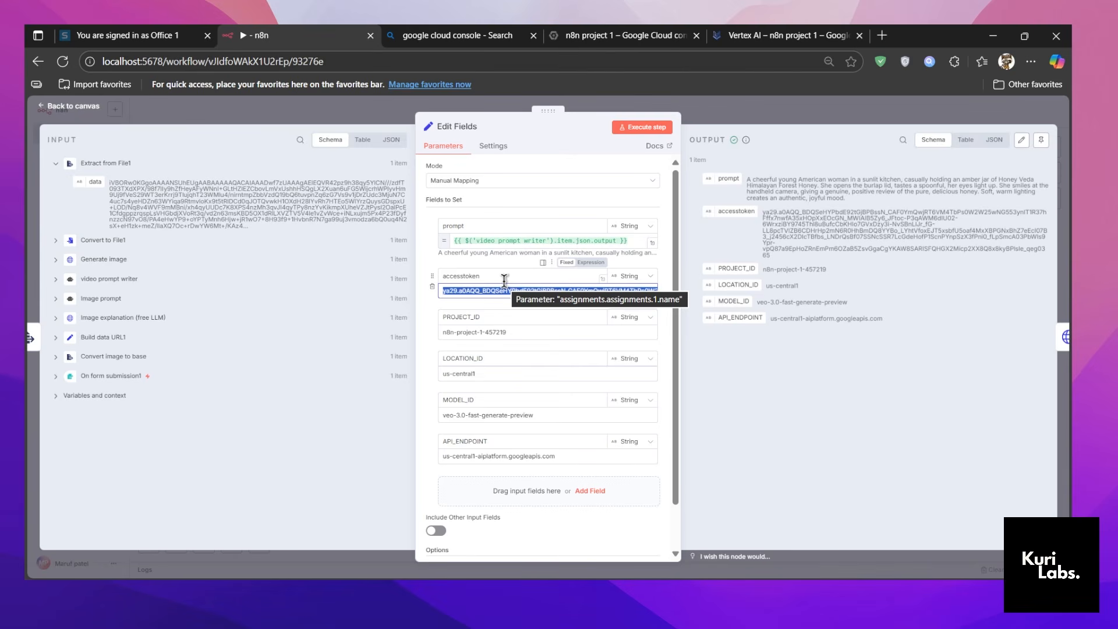
{"action": "left_click", "coordinate": [756, 111]}
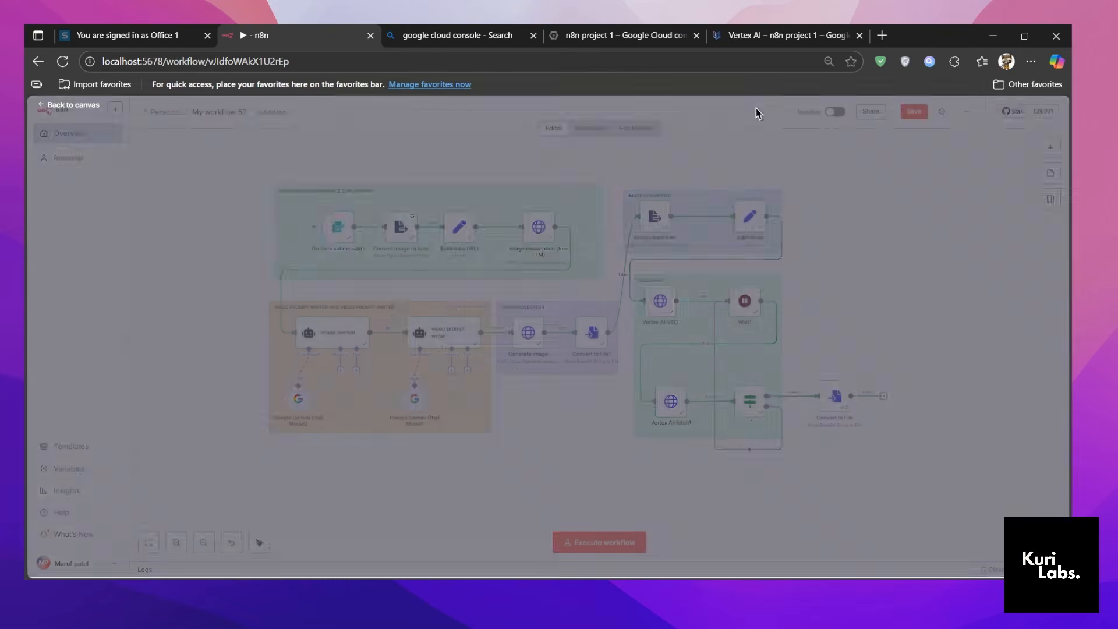
Open the Vertex AI-VEO node, review its header parameters and available authentication types without changing them, and return to the canvas.
{"action": "left_click", "coordinate": [664, 313]}
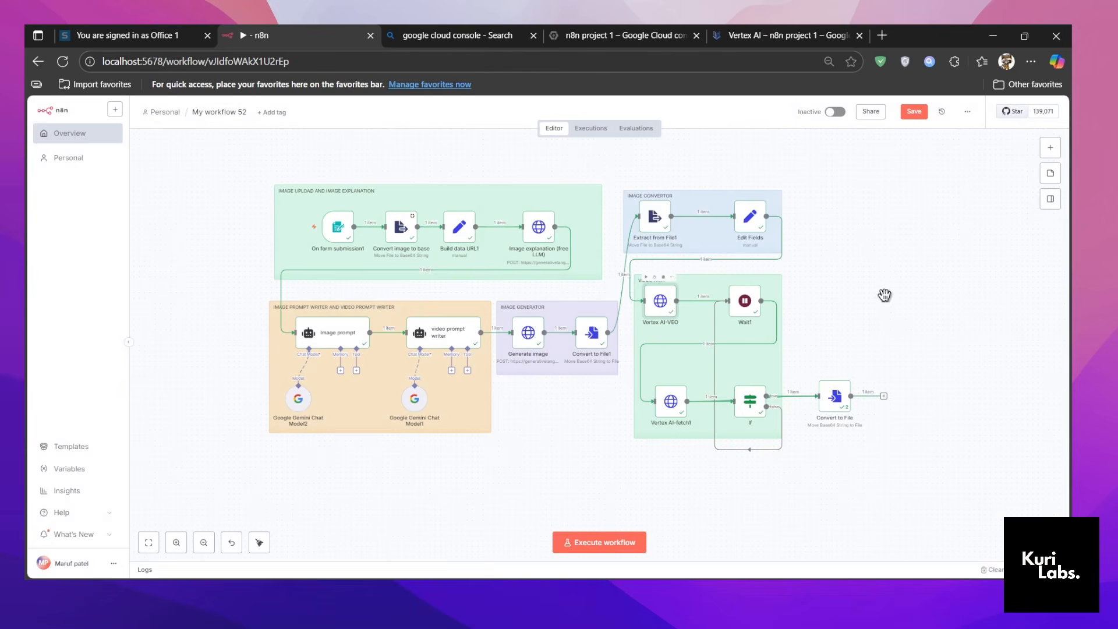
{"action": "key", "text": "Return"}
{"action": "scroll", "coordinate": [600, 369], "scroll_direction": "down", "scroll_amount": 4}
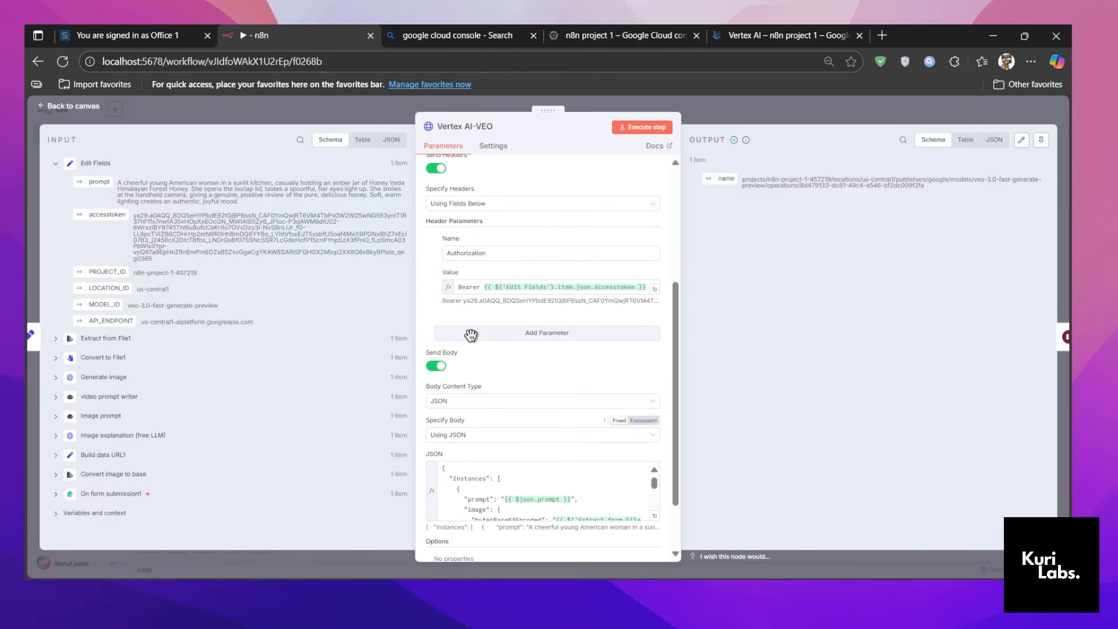
{"action": "scroll", "coordinate": [511, 288], "scroll_direction": "up", "scroll_amount": 4}
{"action": "left_click", "coordinate": [485, 308]}
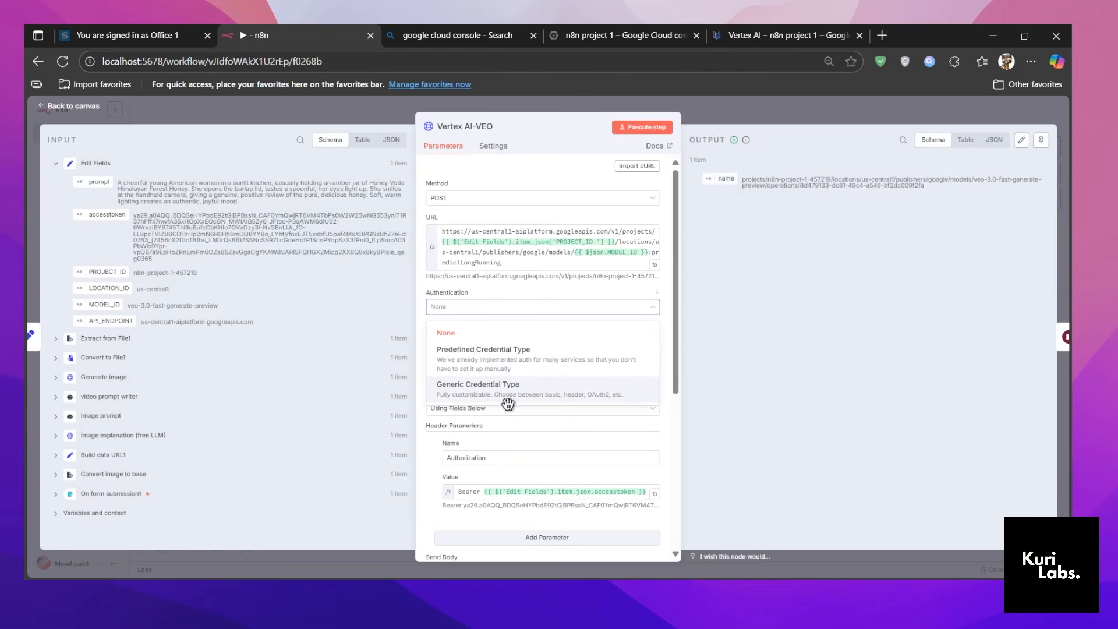
{"action": "left_click", "coordinate": [796, 338]}
{"action": "left_click", "coordinate": [773, 122]}
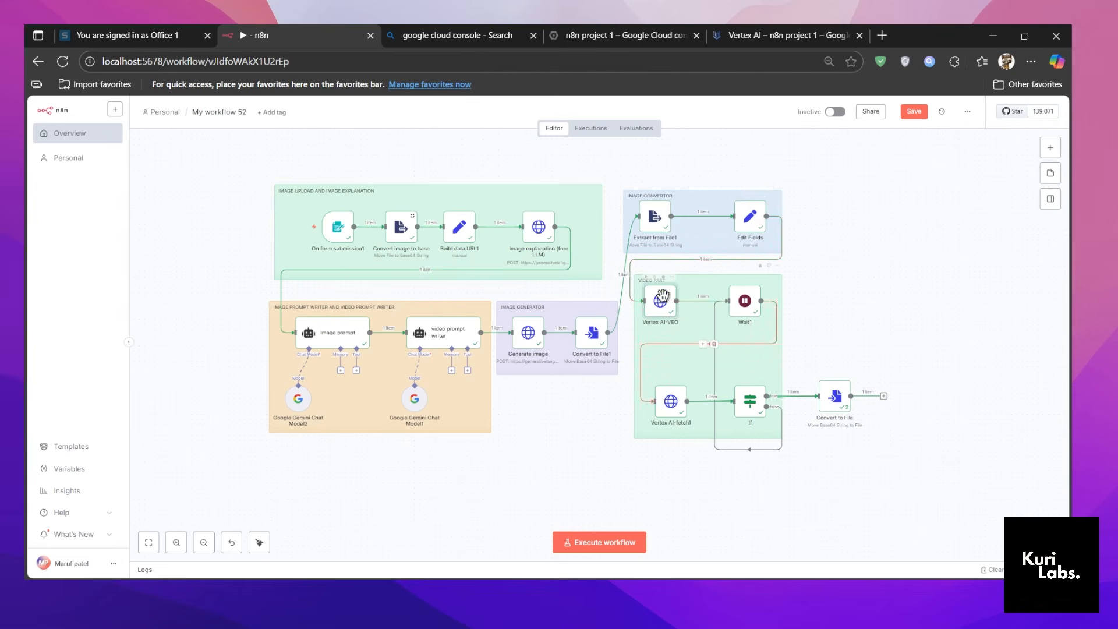
Open the Edit Fields node to review its prompt, access token and ID fields, and return to the canvas.
{"action": "mouse_move", "coordinate": [741, 260]}
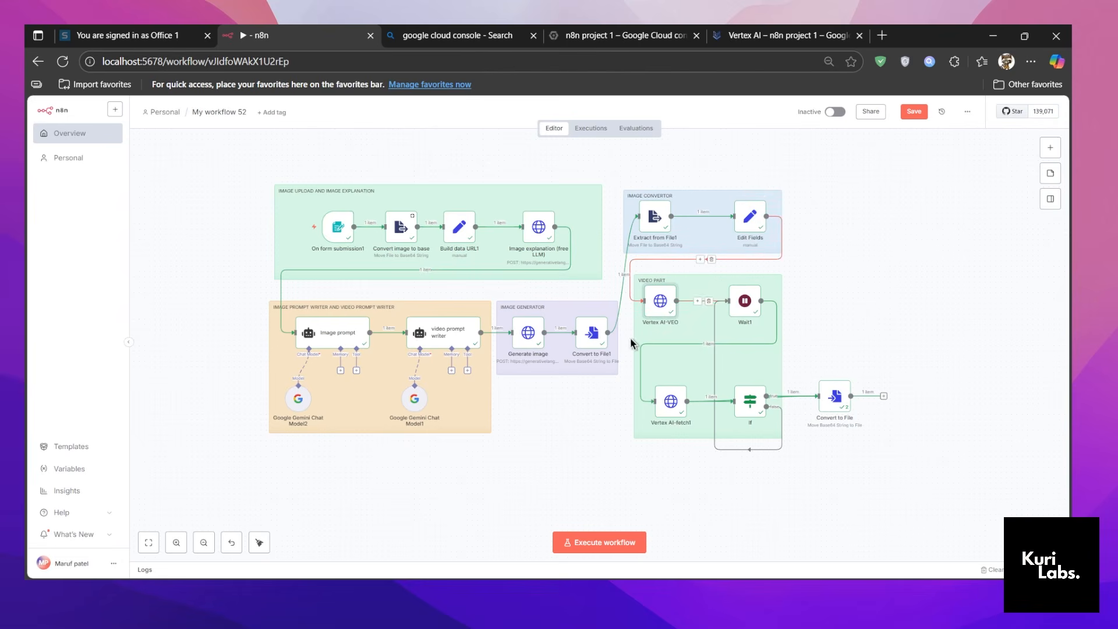
{"action": "double_click", "coordinate": [747, 226]}
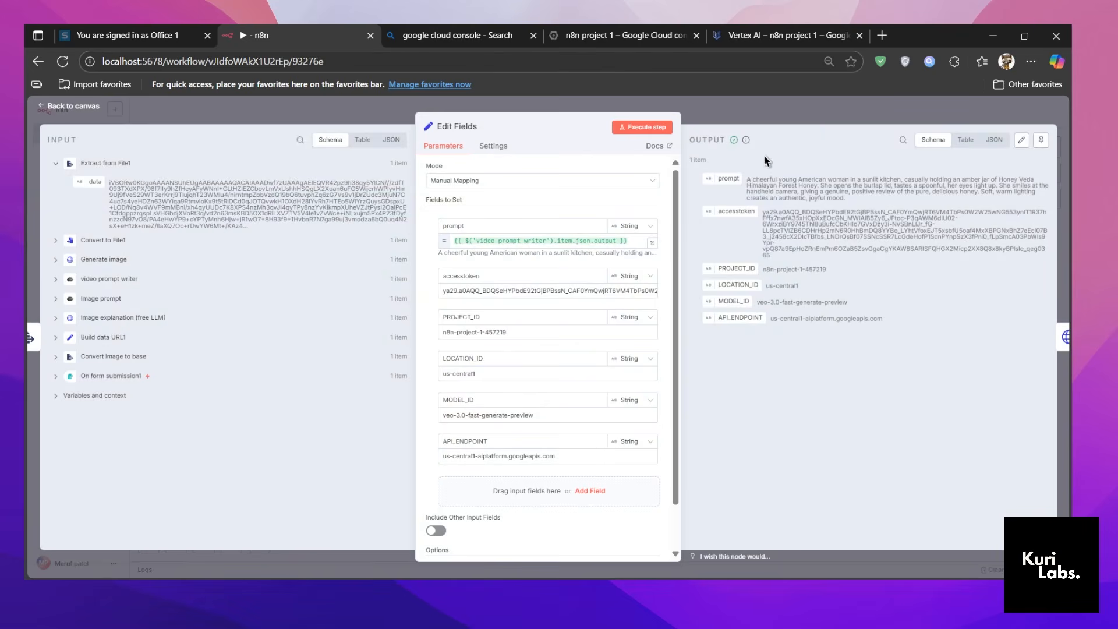
{"action": "key", "text": "Escape"}
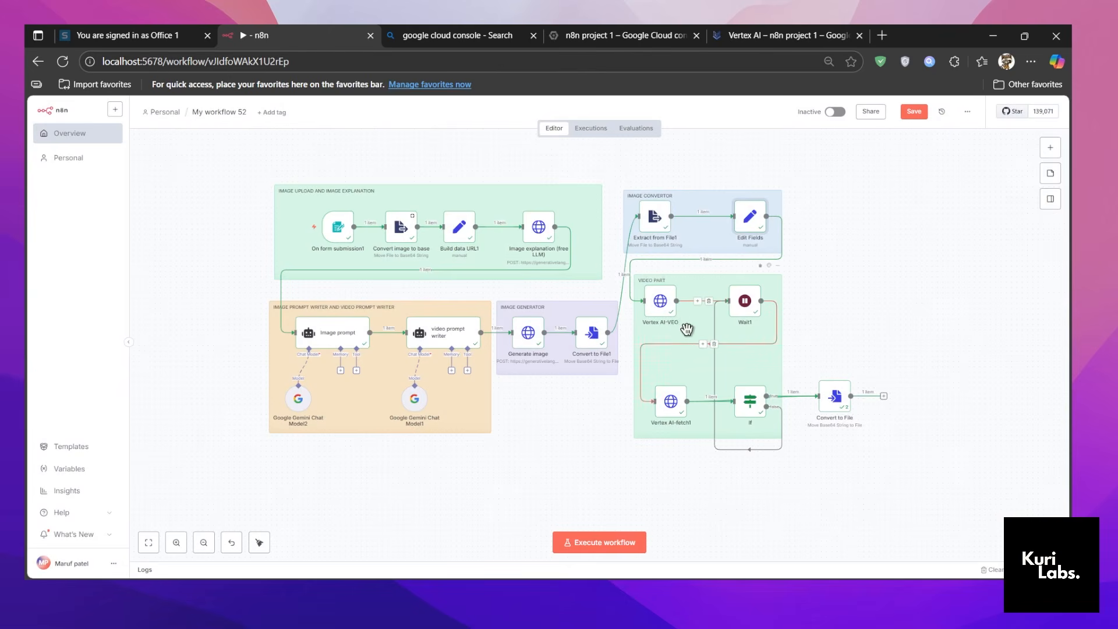
Open the Vertex AI-VEO node and examine how its request URL expression uses the PROJECT_ID and MODEL_ID values.
{"action": "left_click", "coordinate": [658, 315]}
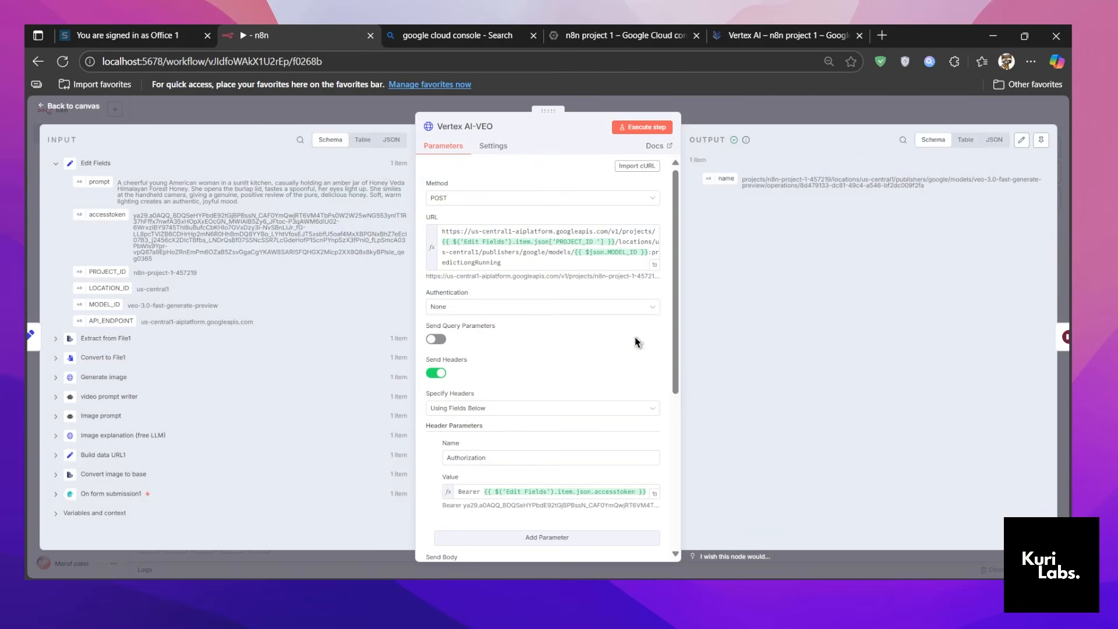
{"action": "left_click", "coordinate": [660, 267]}
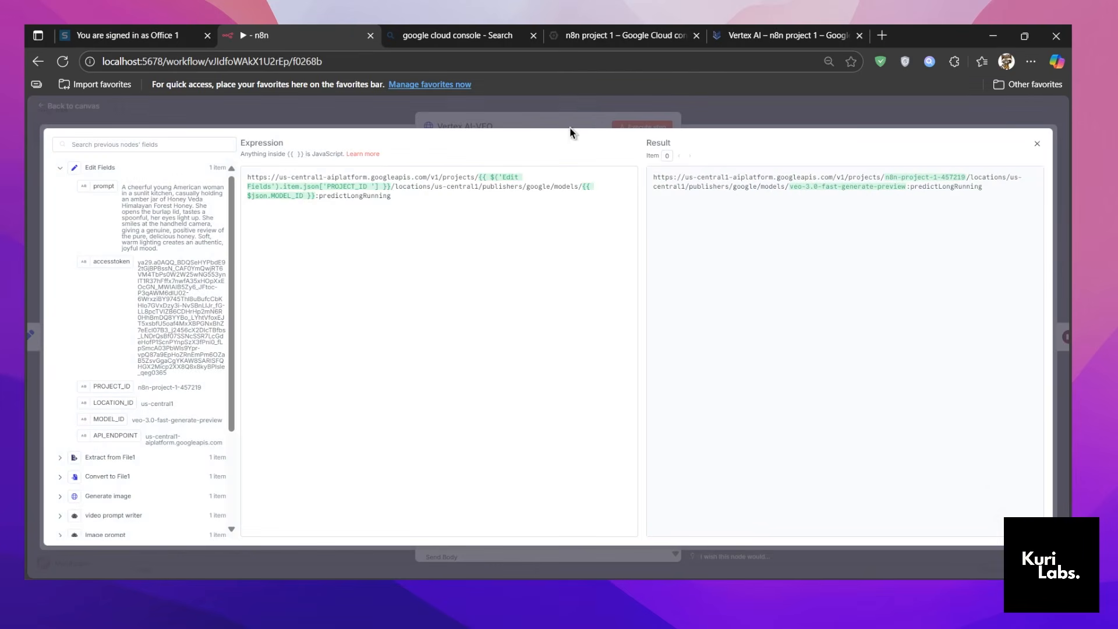
{"action": "left_click", "coordinate": [538, 121]}
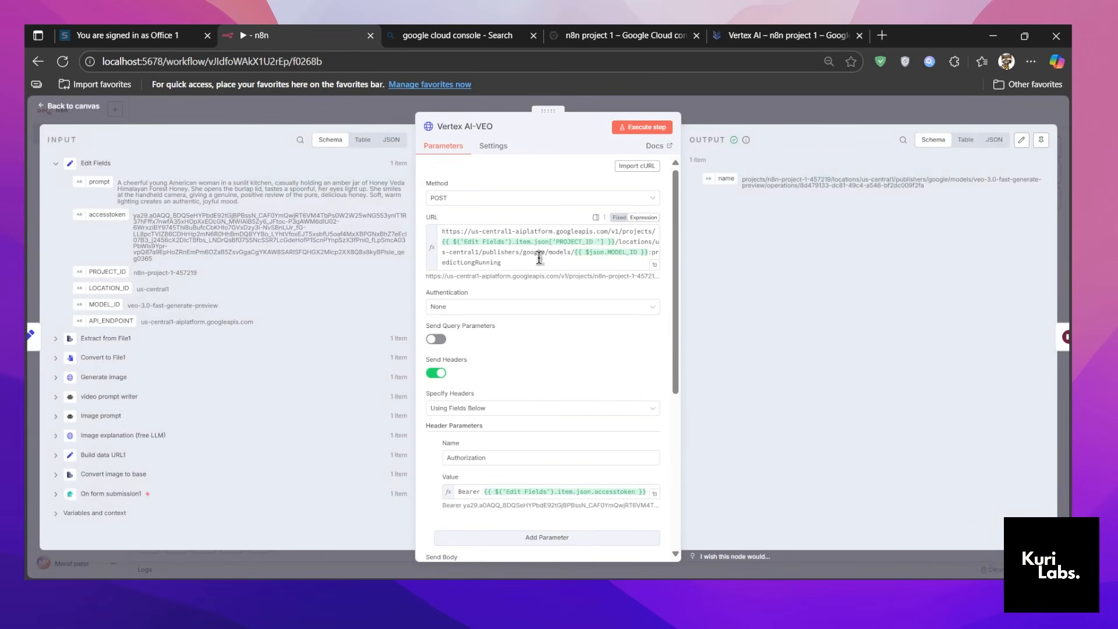
{"action": "scroll", "coordinate": [571, 319], "scroll_direction": "down", "scroll_amount": 1}
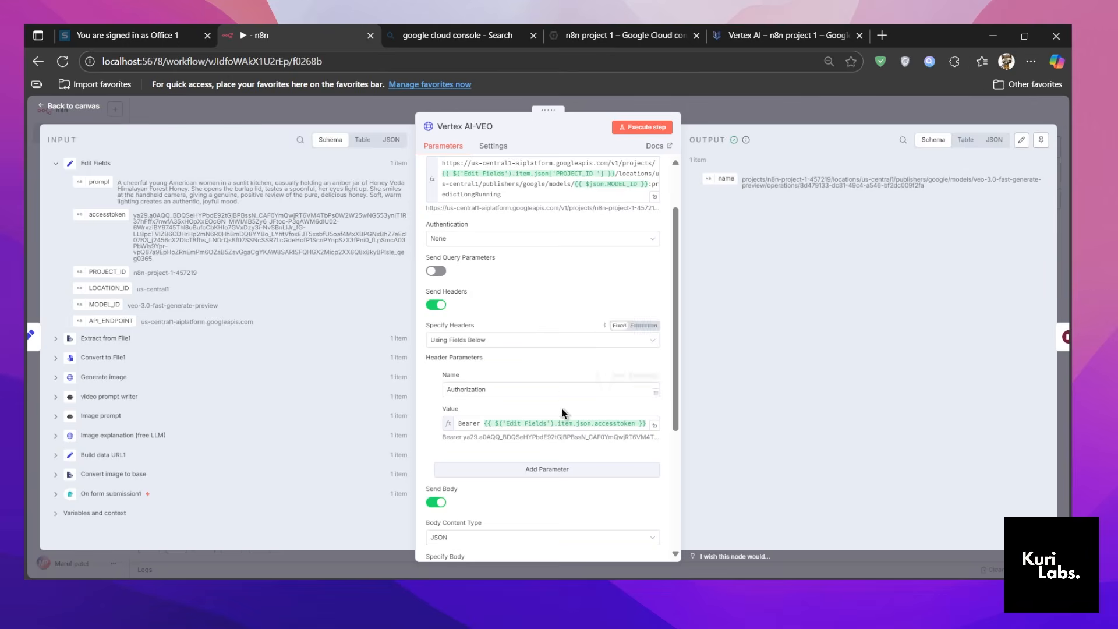
Switch to the Vertex AI page in the browser and close Cloud Shell, confirming that its running apps may end.
{"action": "left_click", "coordinate": [775, 26]}
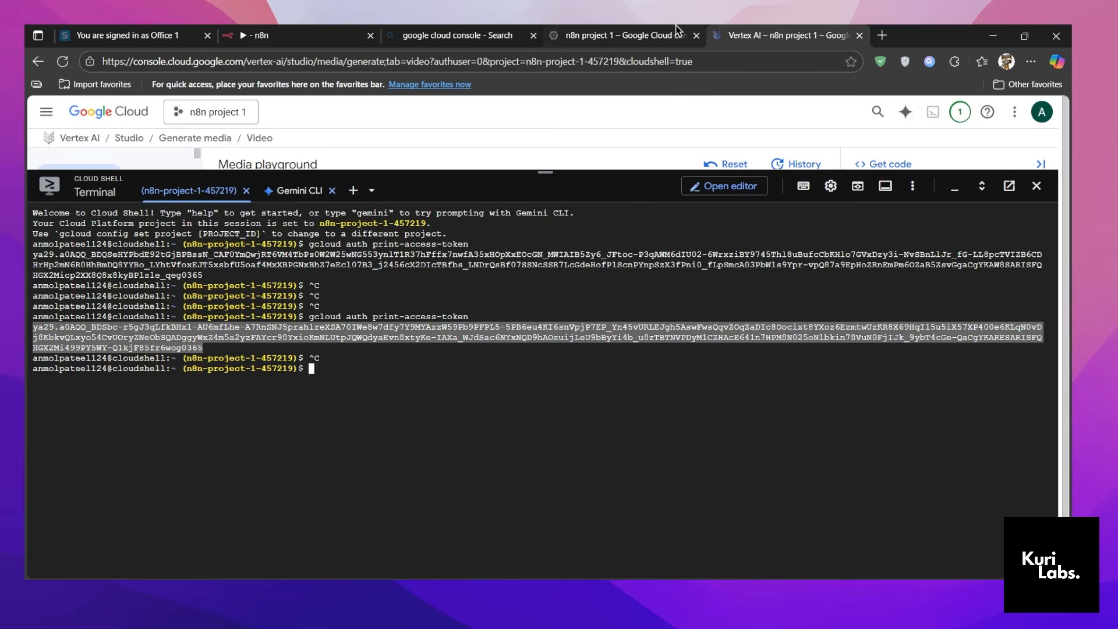
{"action": "left_click", "coordinate": [682, 35]}
{"action": "left_click", "coordinate": [787, 35]}
{"action": "left_click", "coordinate": [1036, 186]}
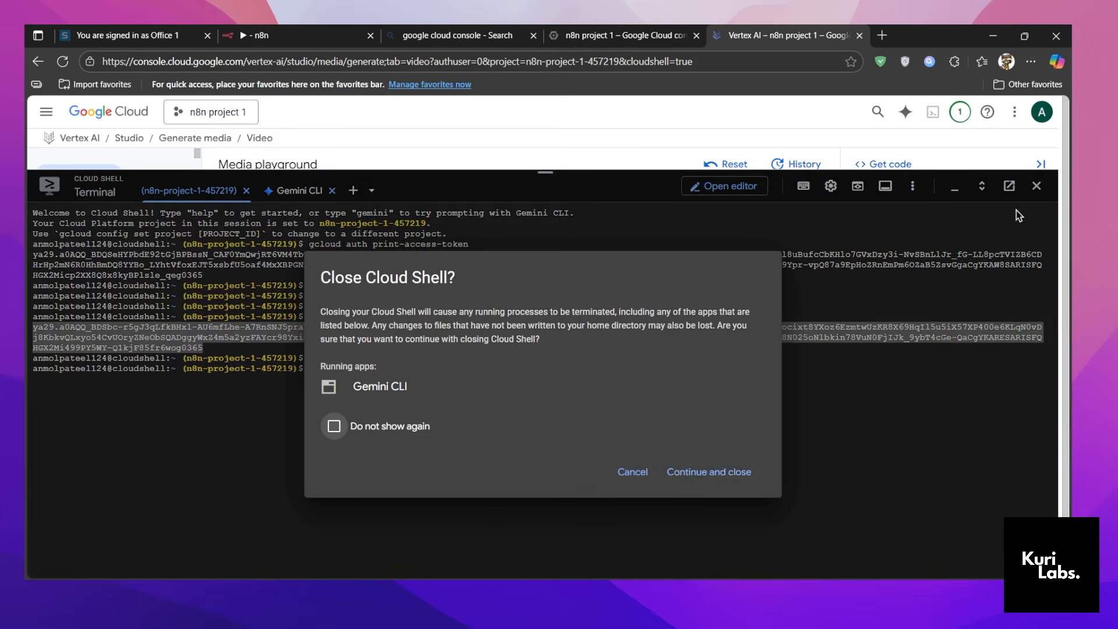
{"action": "left_click", "coordinate": [699, 471]}
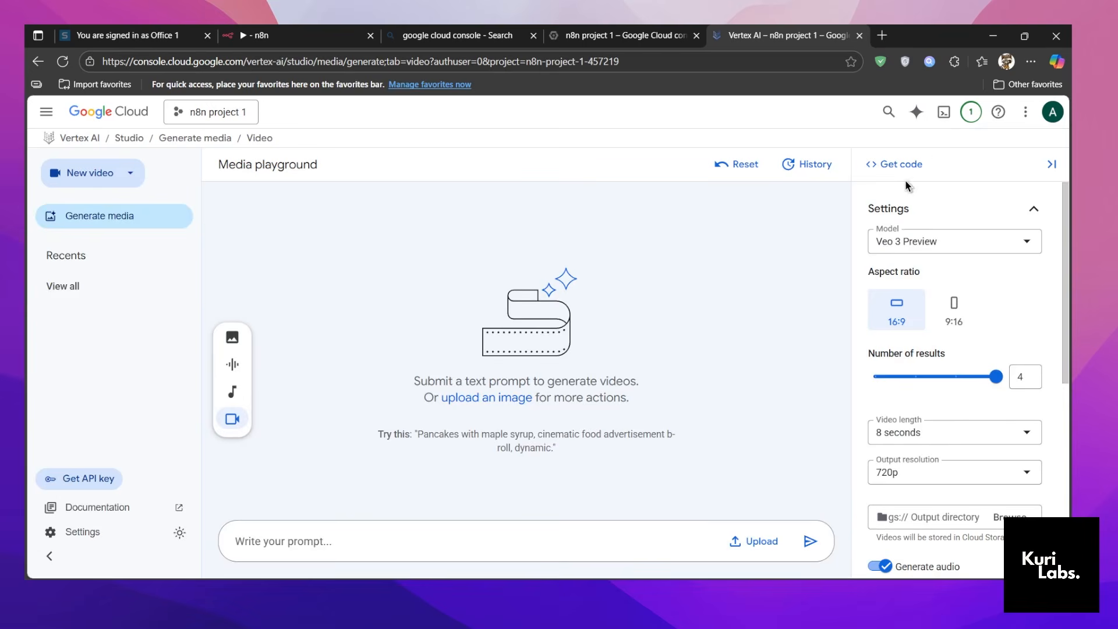
Select the Veo 3 Preview model and examine its cURL code for the request body, parameters and authorization header.
{"action": "left_click", "coordinate": [927, 240]}
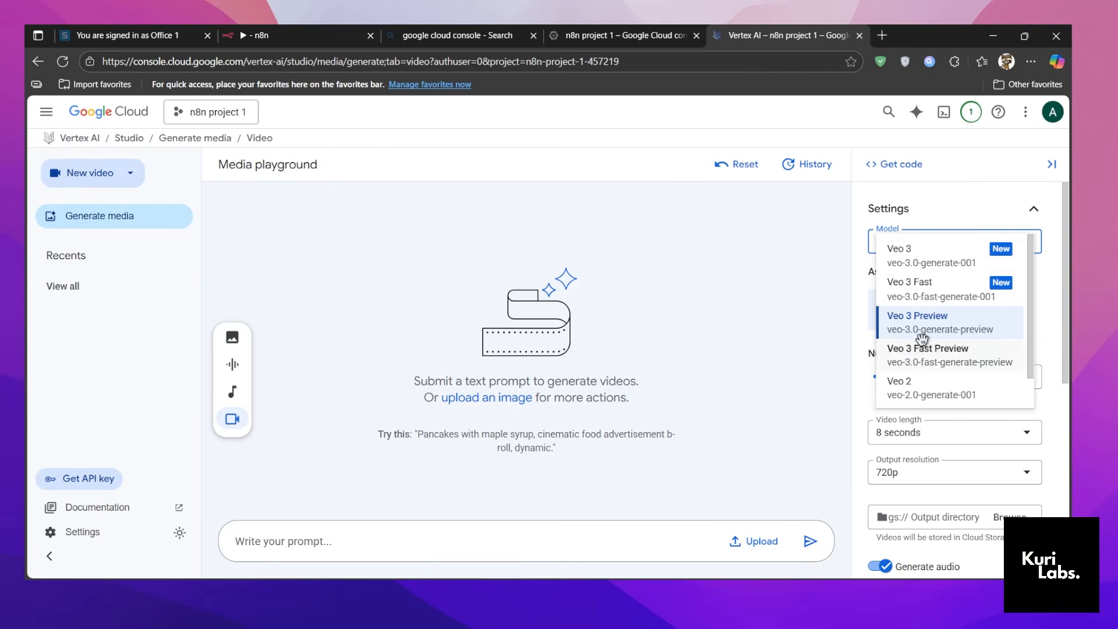
{"action": "left_click", "coordinate": [929, 329]}
{"action": "left_click", "coordinate": [894, 164]}
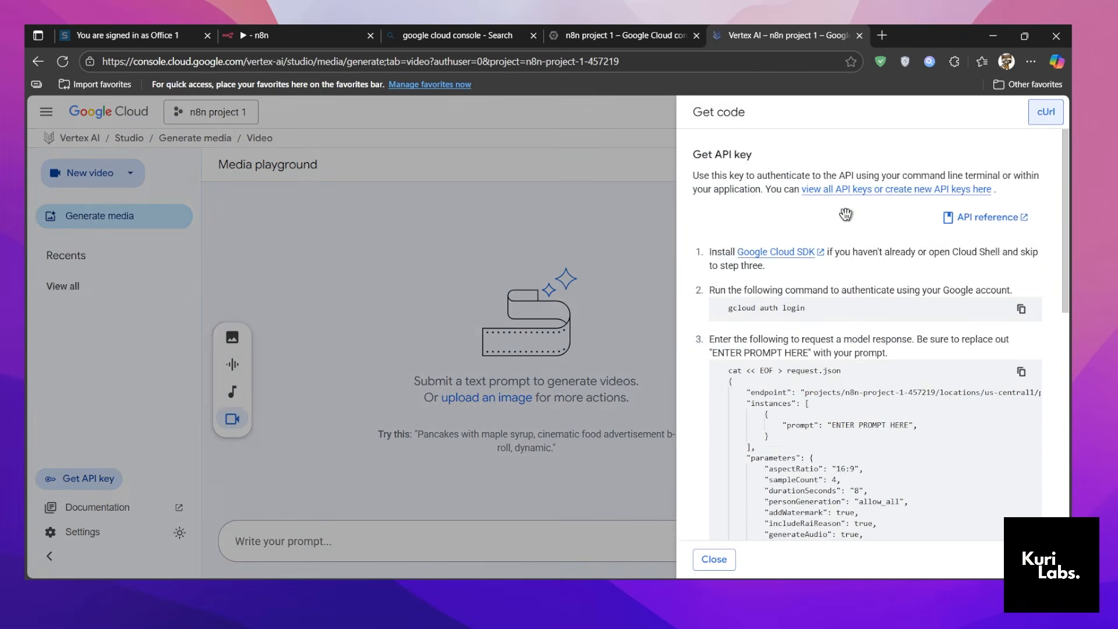
{"action": "scroll", "coordinate": [836, 400], "scroll_direction": "down", "scroll_amount": 3}
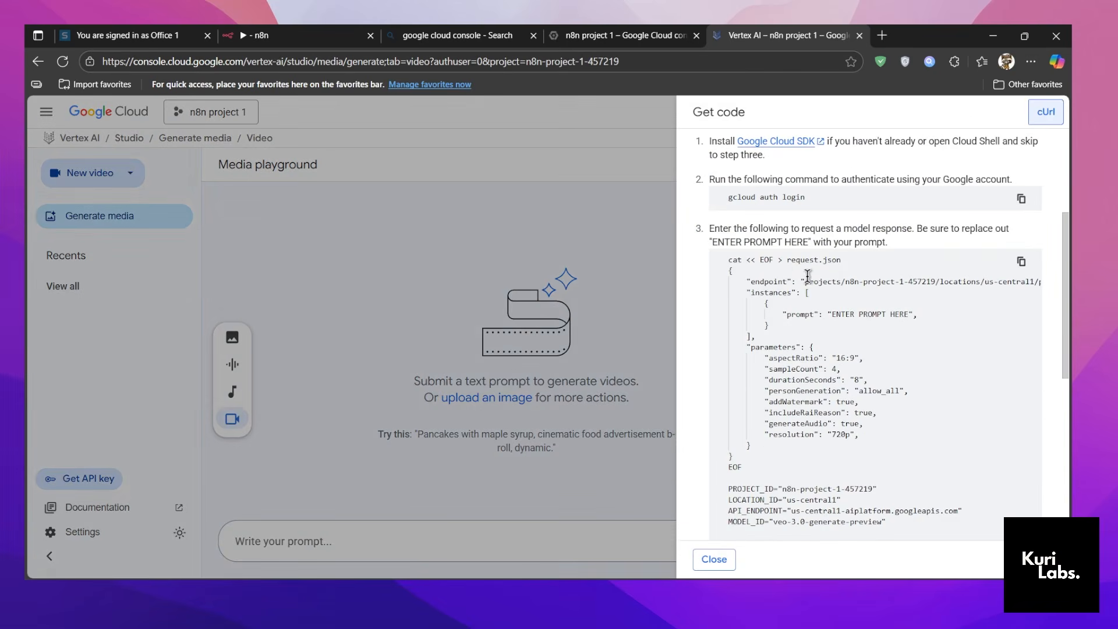
{"action": "scroll", "coordinate": [803, 280], "scroll_direction": "down", "scroll_amount": 1}
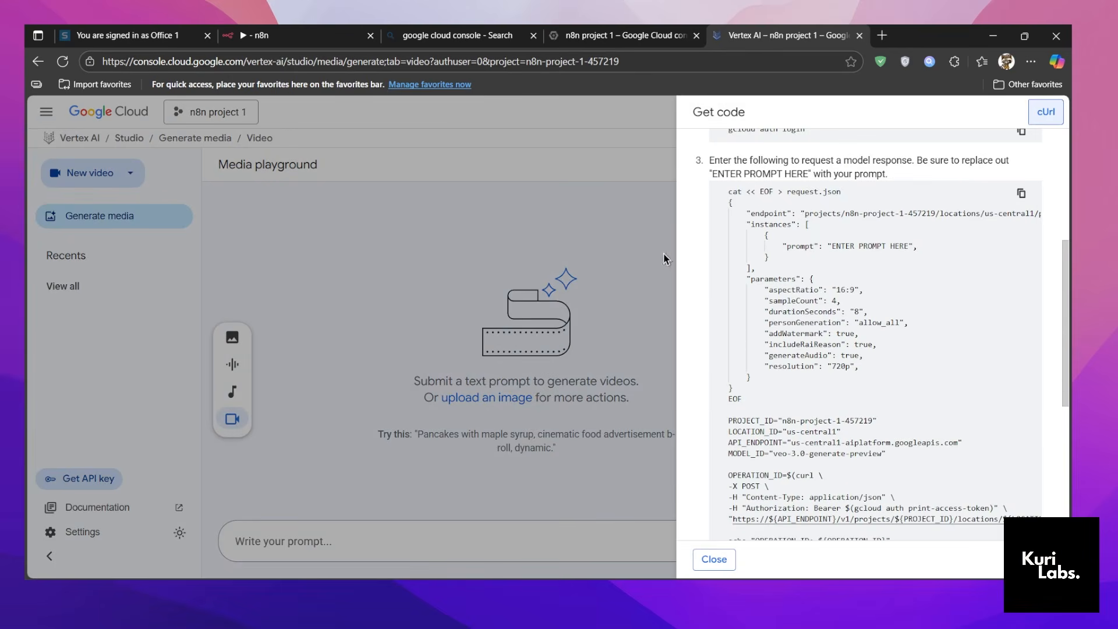
{"action": "scroll", "coordinate": [784, 406], "scroll_direction": "up", "scroll_amount": 1}
{"action": "scroll", "coordinate": [784, 406], "scroll_direction": "down", "scroll_amount": 1}
Switch to n8n and inspect the Authorization header's Bearer expression in the Vertex AI-VEO node.
{"action": "left_click", "coordinate": [302, 35]}
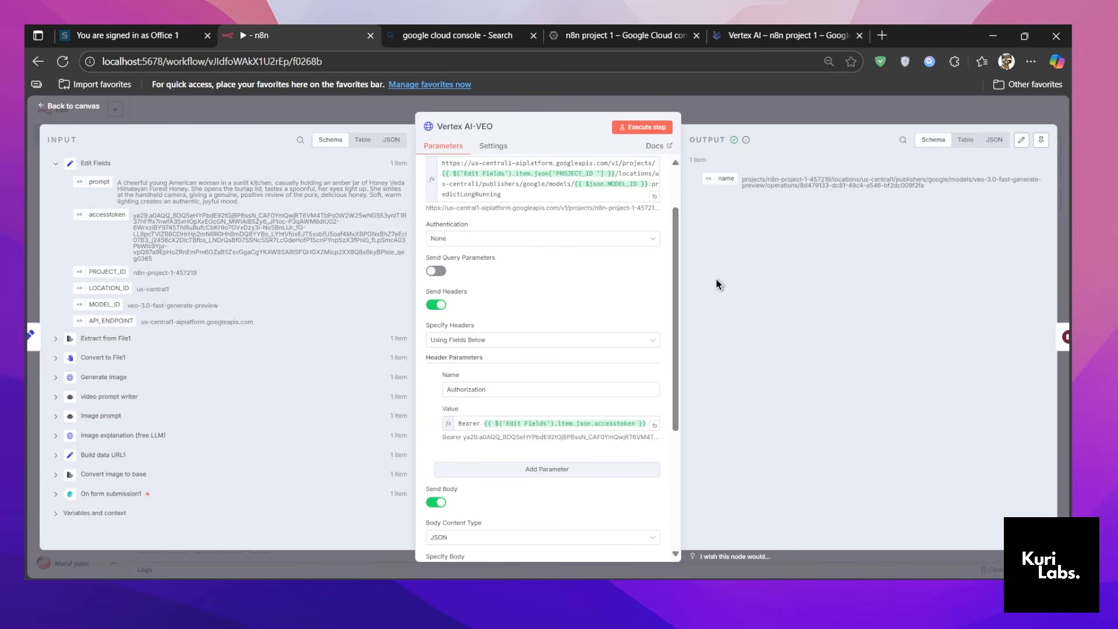
{"action": "scroll", "coordinate": [559, 282], "scroll_direction": "down", "scroll_amount": 2}
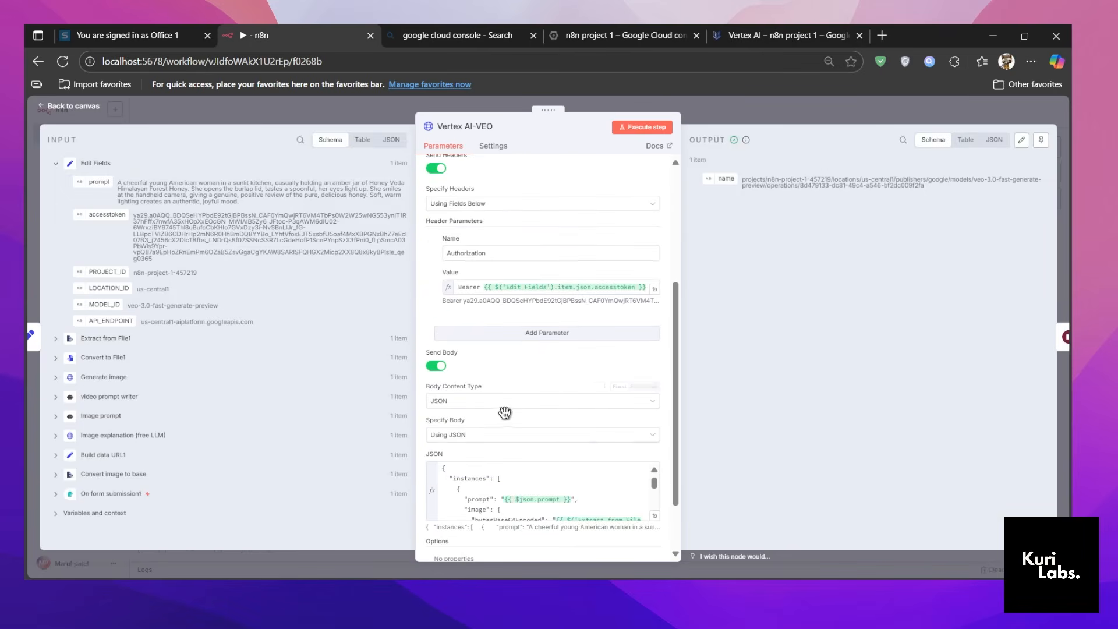
{"action": "left_click", "coordinate": [491, 283]}
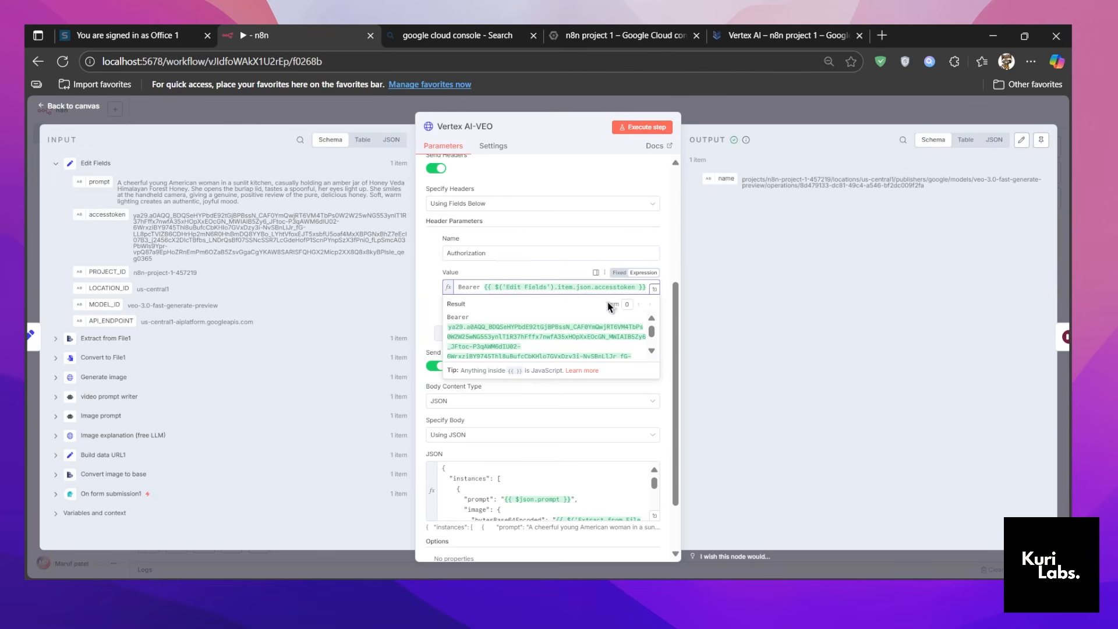
{"action": "left_click", "coordinate": [799, 278]}
Examine the JSON body in the expression editor, tracing bytesBase64Encoded to the Extract from File1 data, and close the editor.
{"action": "scroll", "coordinate": [638, 454], "scroll_direction": "down", "scroll_amount": 2}
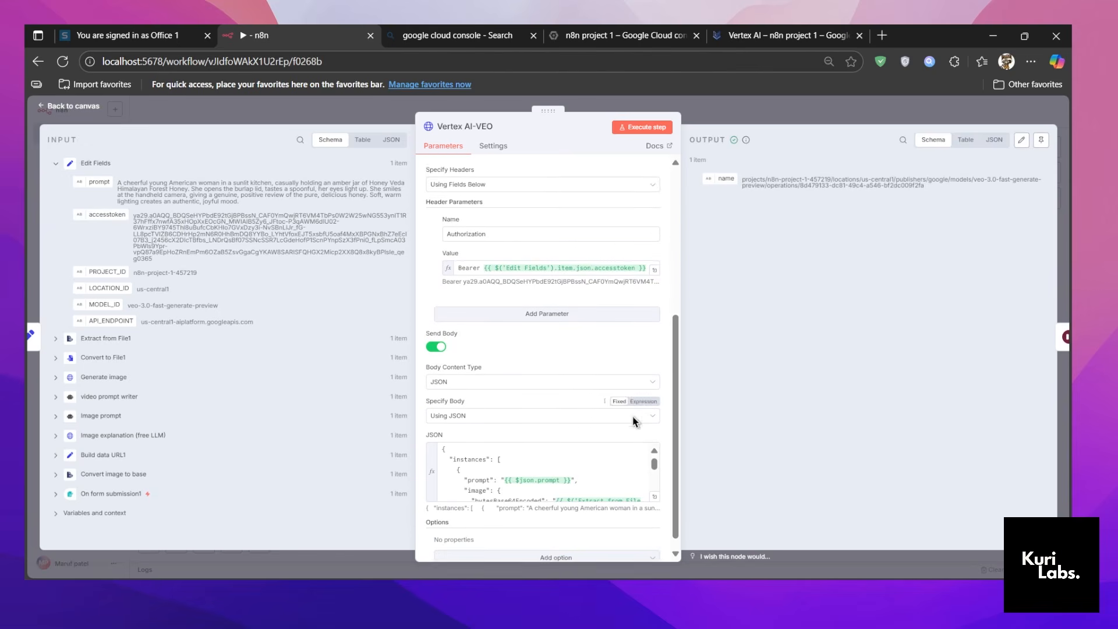
{"action": "left_click", "coordinate": [654, 448]}
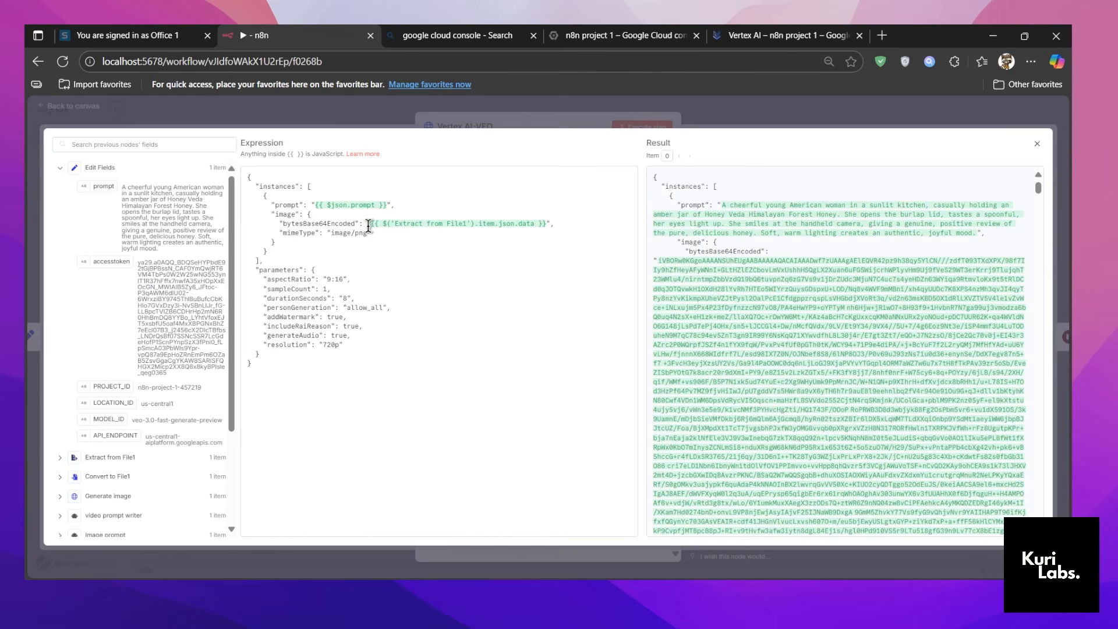
{"action": "left_click_drag", "start_coordinate": [369, 224], "coordinate": [546, 224]}
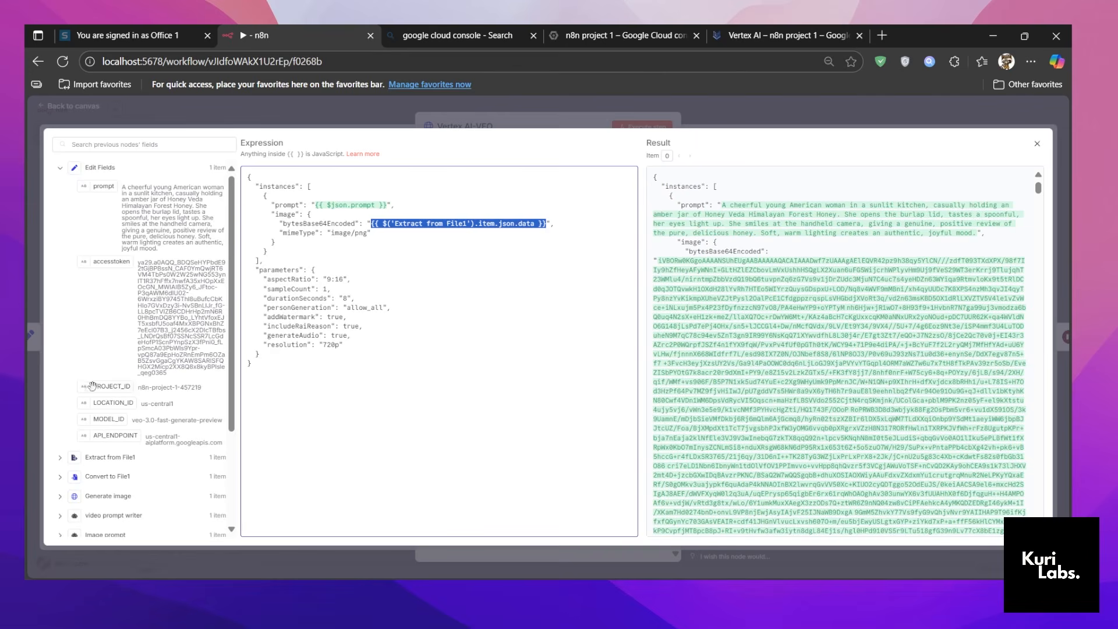
{"action": "scroll", "coordinate": [81, 390], "scroll_direction": "down", "scroll_amount": 2}
{"action": "left_click", "coordinate": [63, 326]}
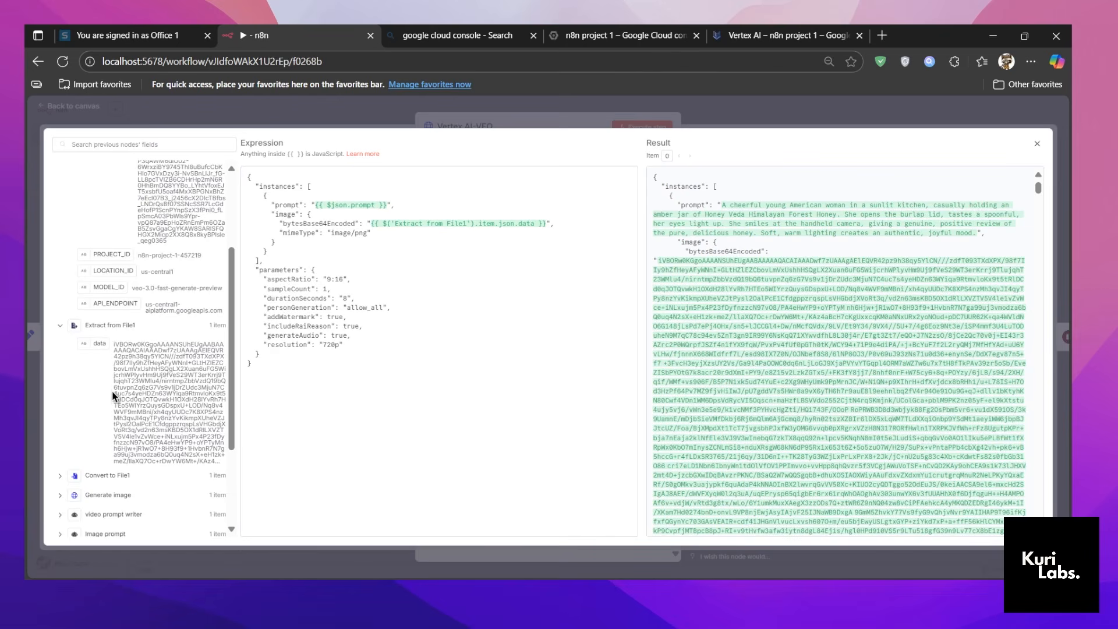
{"action": "left_click", "coordinate": [462, 124]}
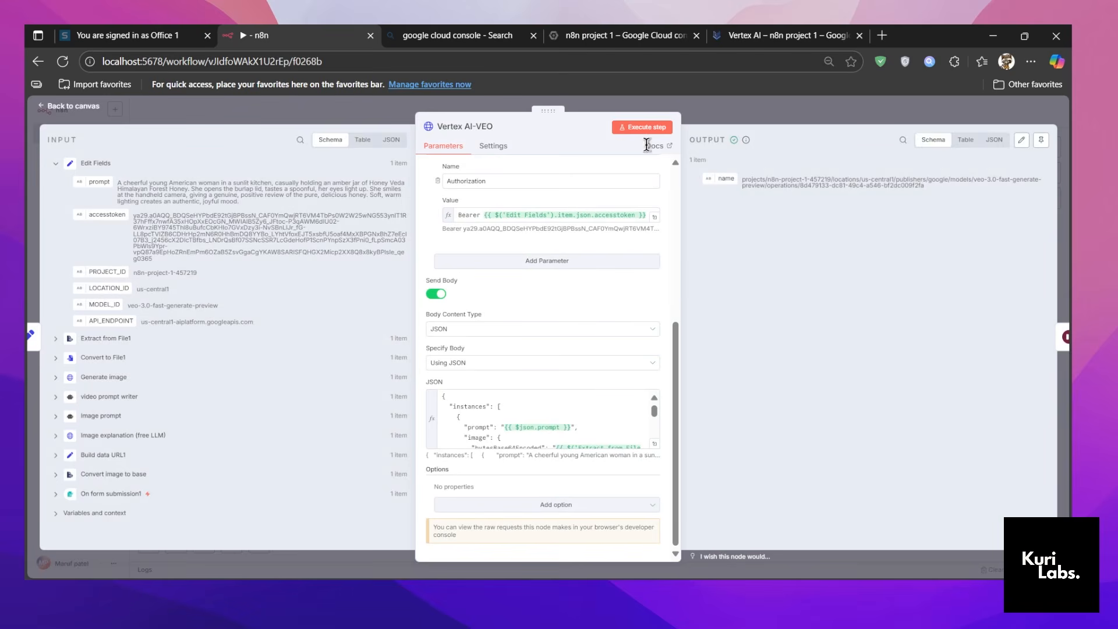
Leave the Vertex AI-VEO node and open Wait1 to review its resume mode, wait amount and unit.
{"action": "left_click", "coordinate": [728, 121]}
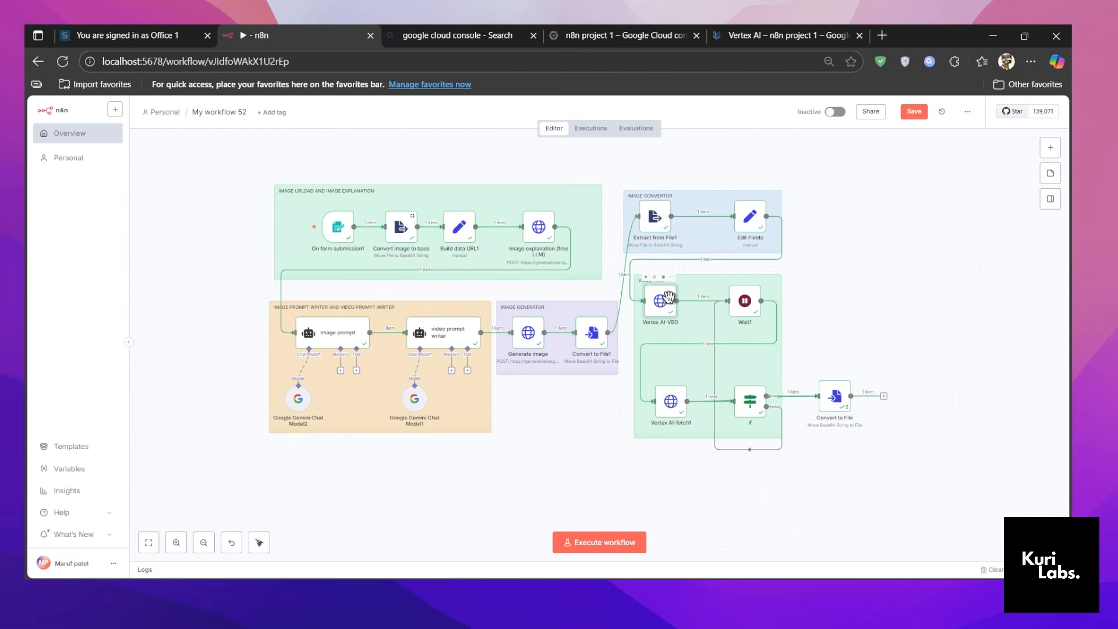
{"action": "double_click", "coordinate": [745, 303]}
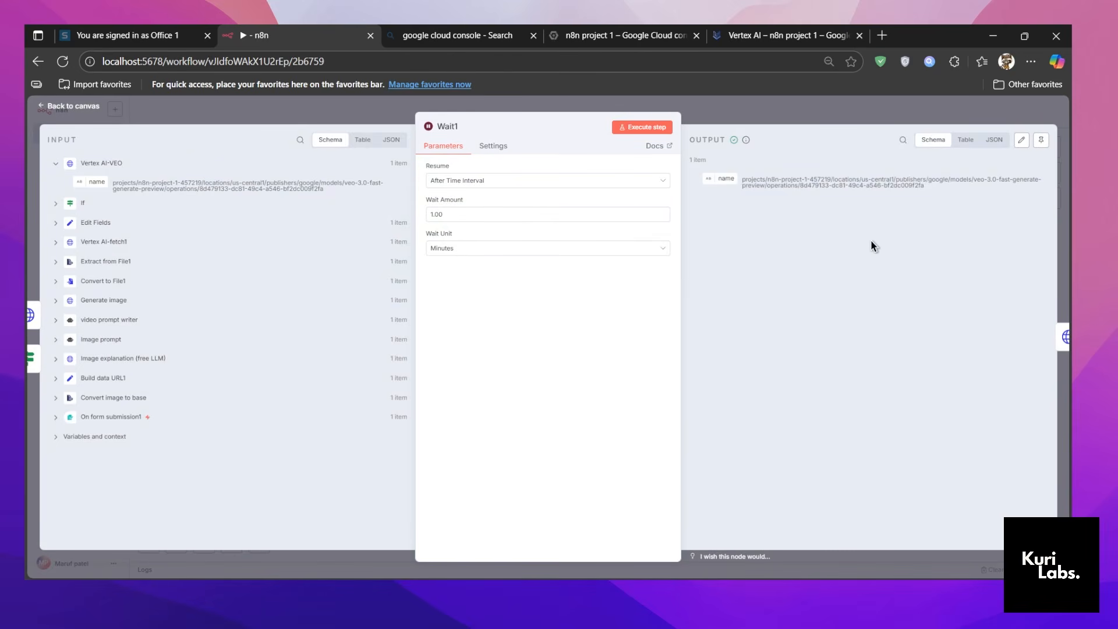
Leave Wait1 and review the Vertex AI-fetch1 node's URL, Authorization header and operationName JSON body, closing the node.
{"action": "left_click", "coordinate": [776, 119]}
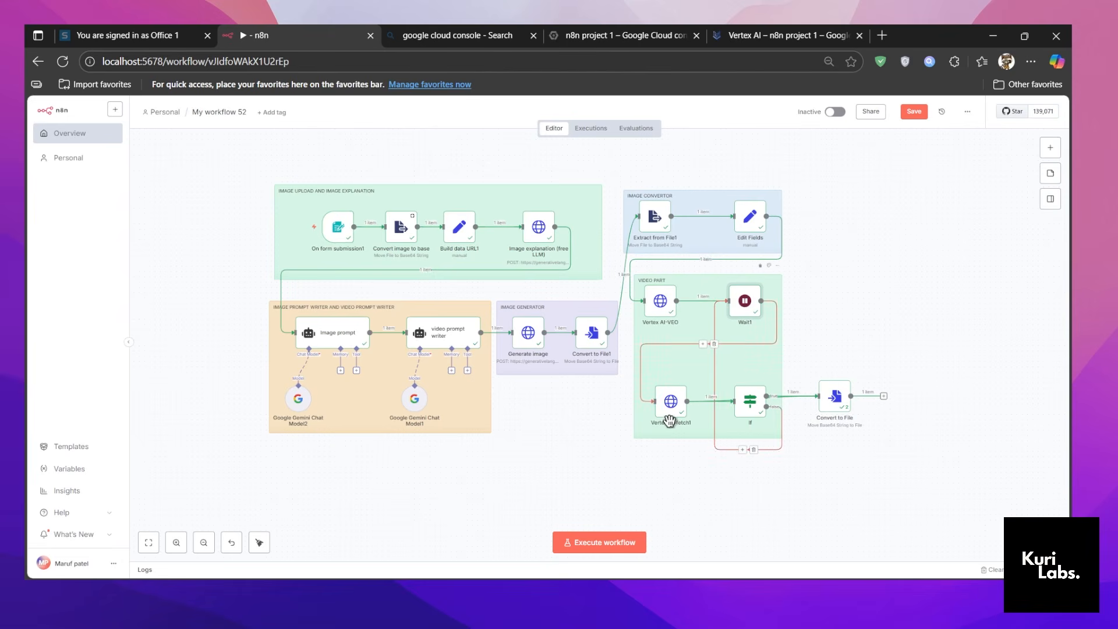
{"action": "left_click", "coordinate": [668, 403]}
{"action": "double_click", "coordinate": [668, 403]}
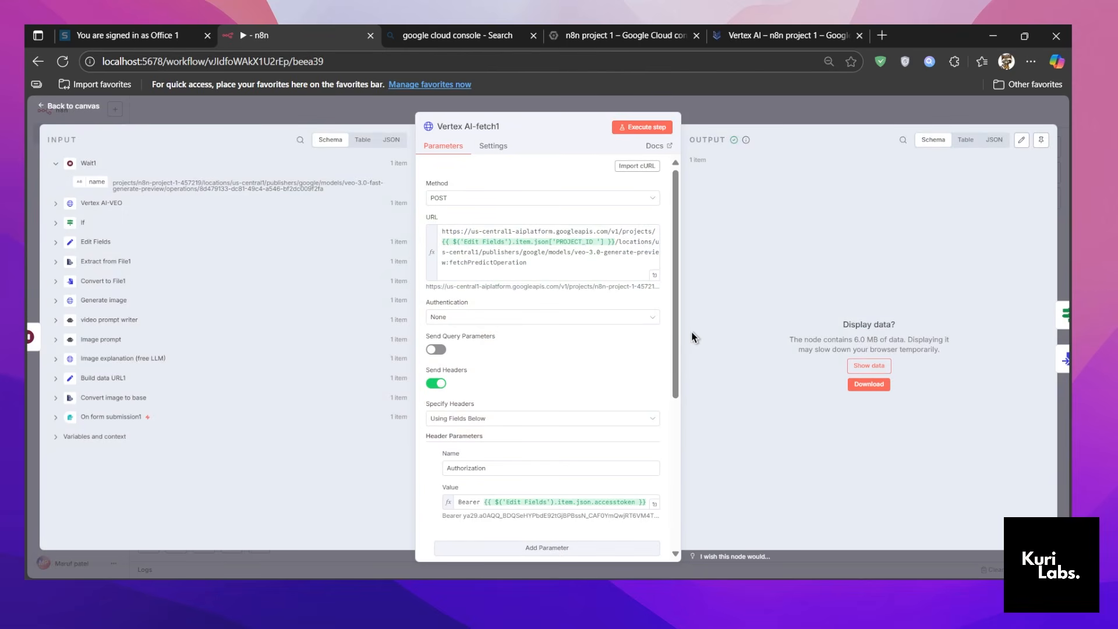
{"action": "scroll", "coordinate": [641, 331], "scroll_direction": "down", "scroll_amount": 5}
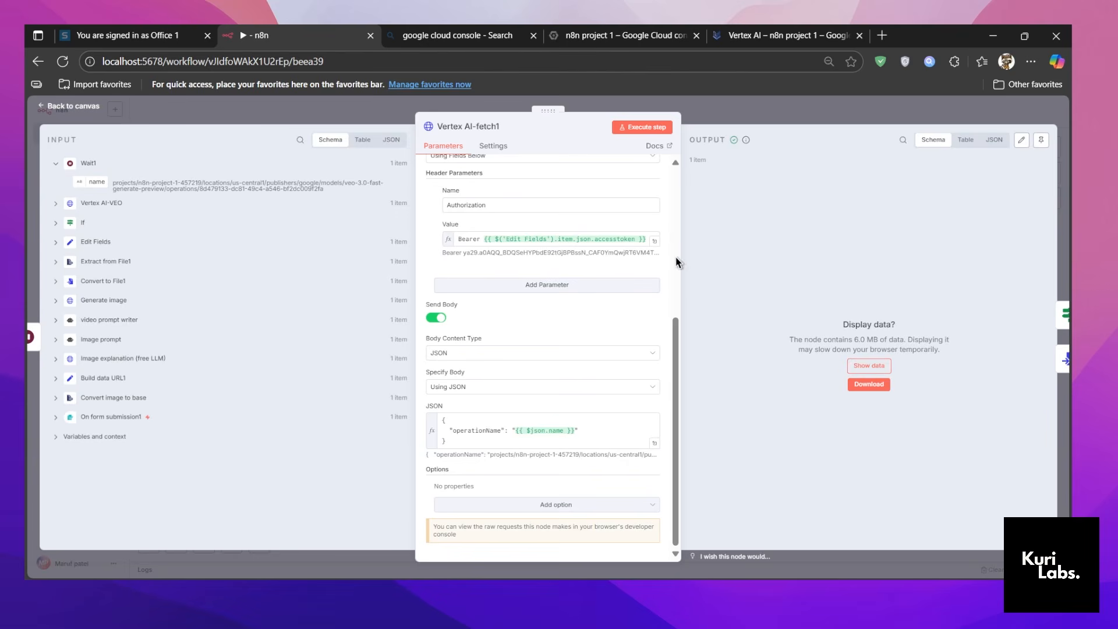
{"action": "left_click", "coordinate": [842, 105]}
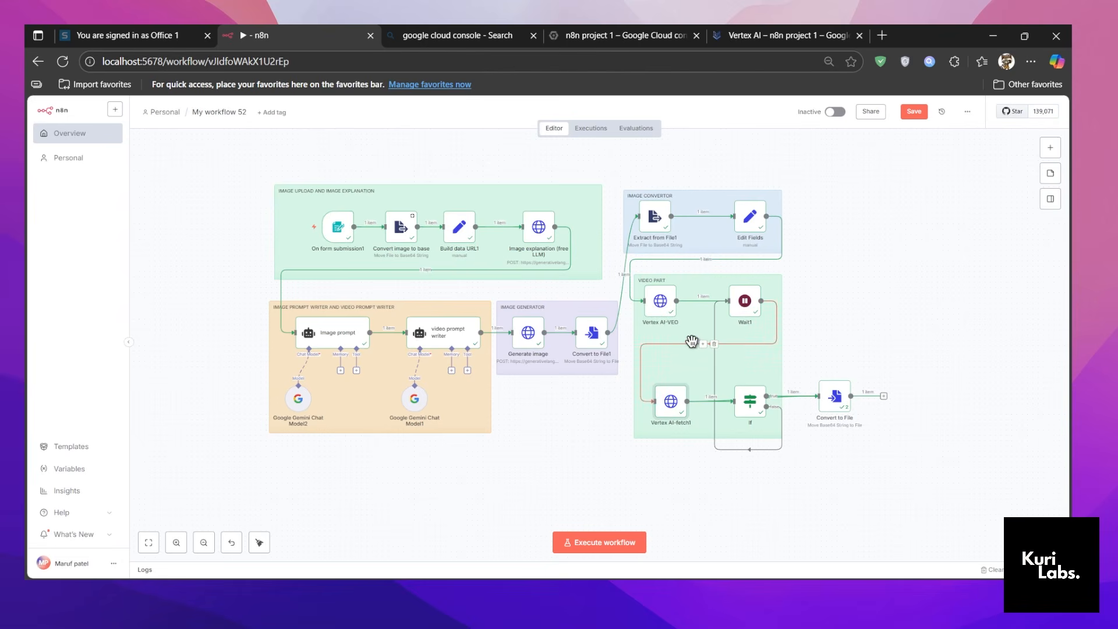
Reopen Vertex AI-fetch1, display its output data to examine the returned video response, and return to the canvas.
{"action": "double_click", "coordinate": [671, 402]}
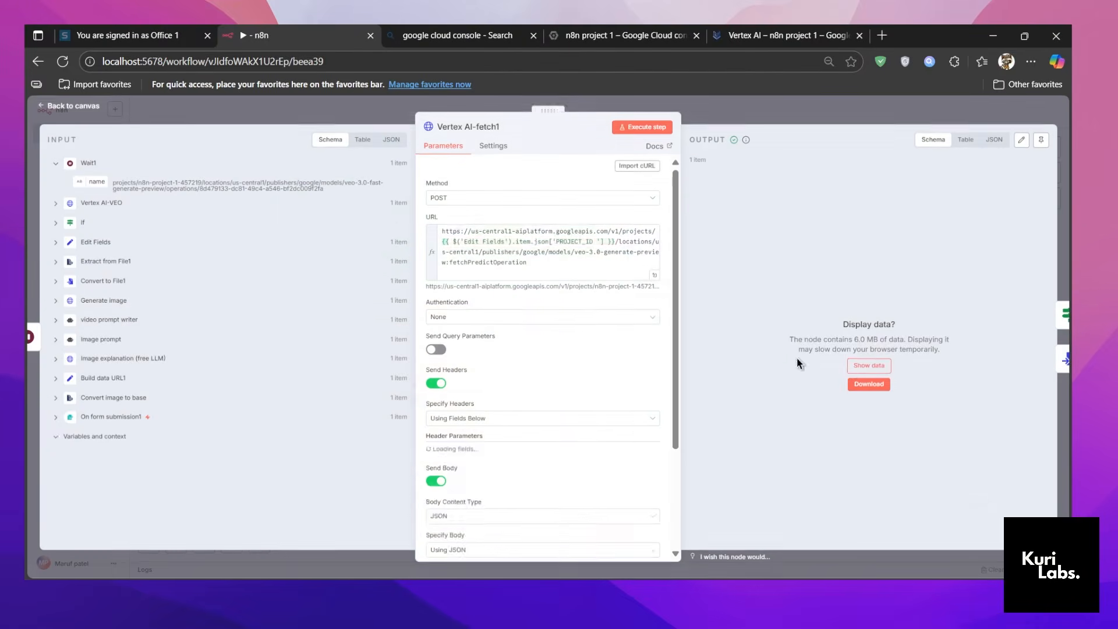
{"action": "left_click", "coordinate": [869, 366]}
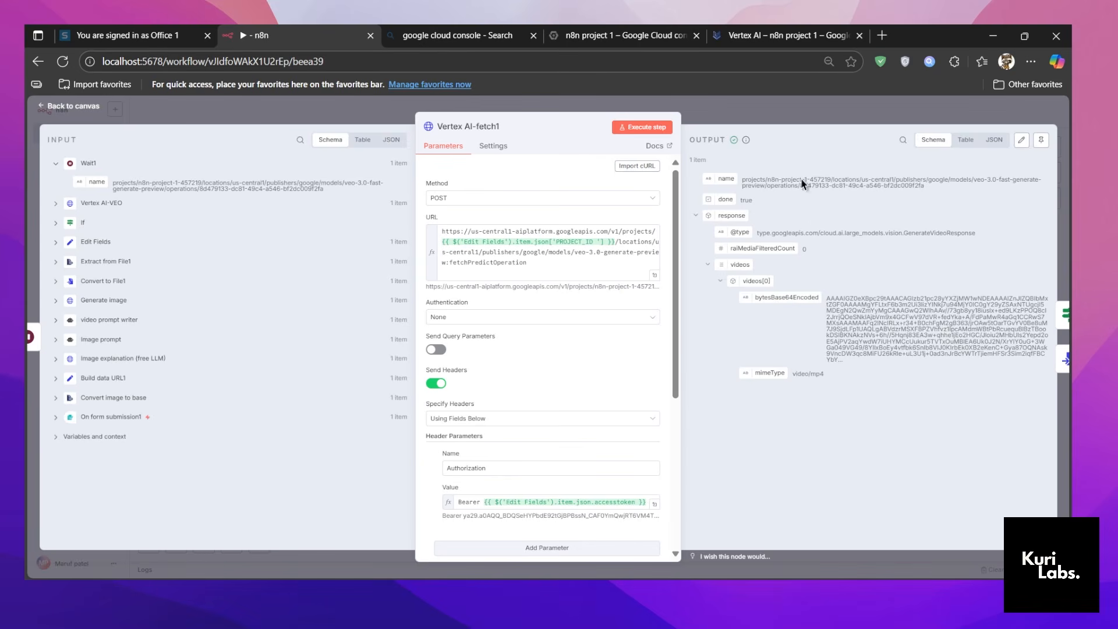
{"action": "left_click", "coordinate": [802, 119]}
Open the Convert to File node, download its output file.mp4, and close the node.
{"action": "double_click", "coordinate": [833, 409]}
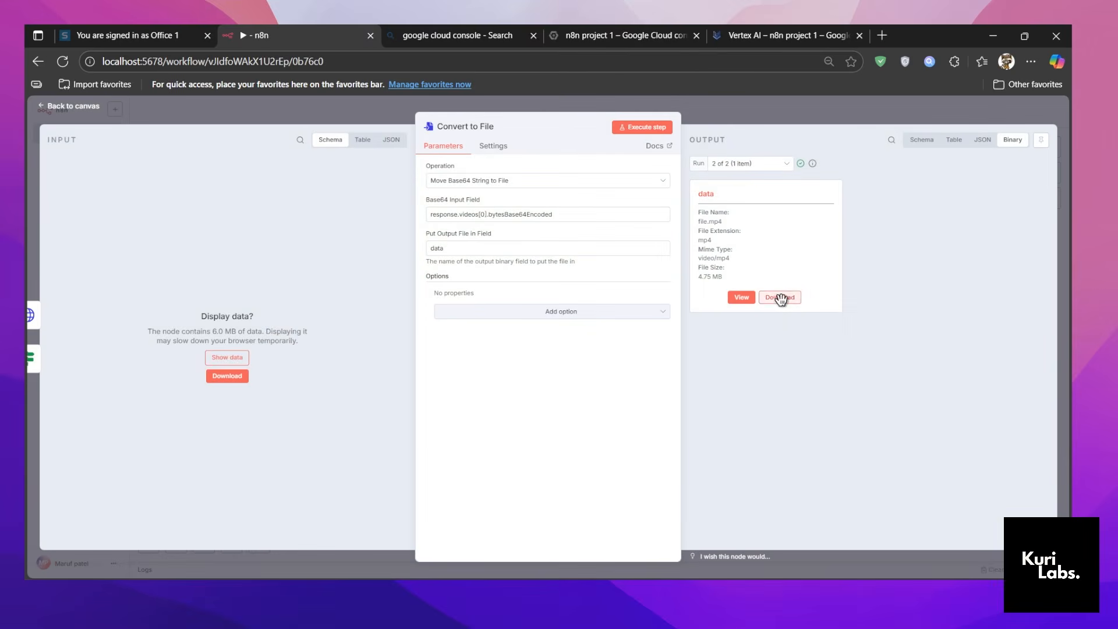
{"action": "left_click", "coordinate": [780, 297]}
{"action": "left_click", "coordinate": [778, 106]}
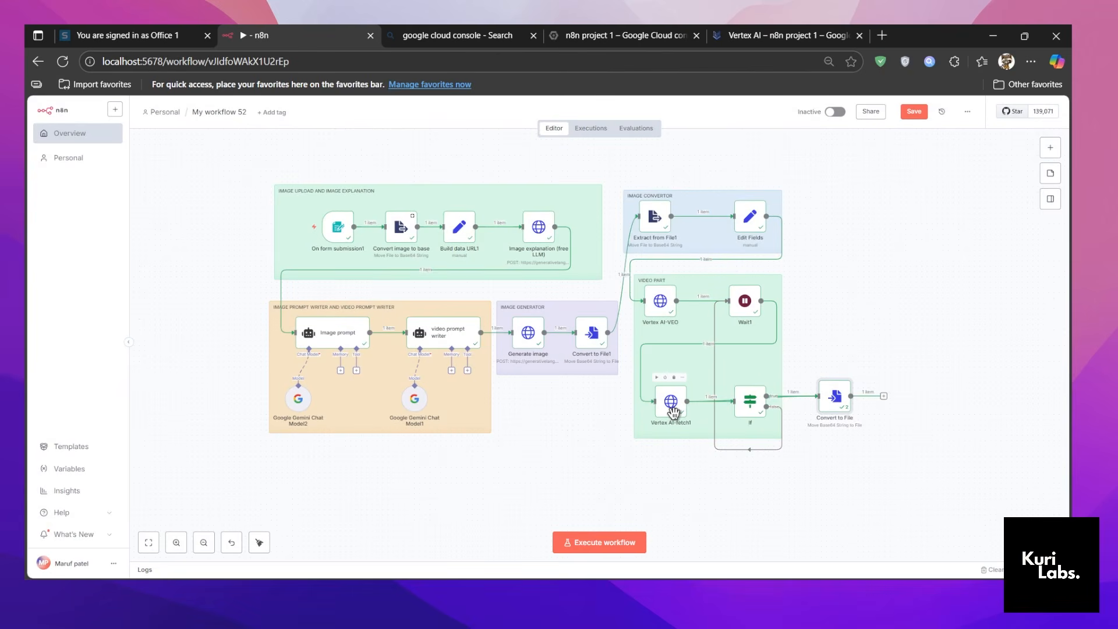
Reopen Convert to File, display its input data, view the output video, and close the node.
{"action": "double_click", "coordinate": [835, 402]}
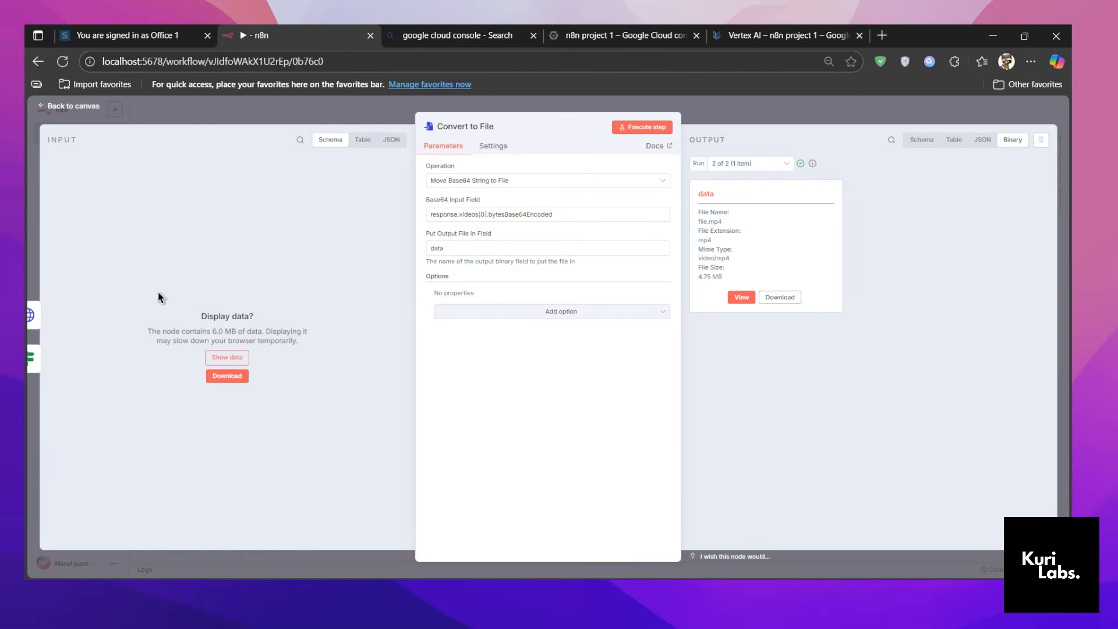
{"action": "left_click", "coordinate": [224, 357]}
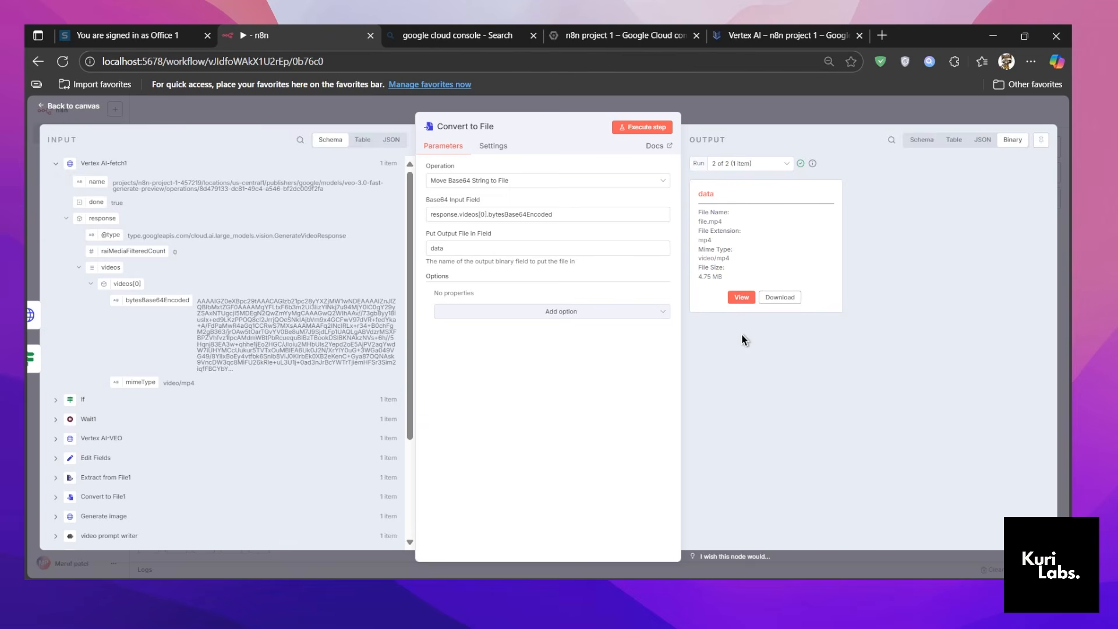
{"action": "left_click", "coordinate": [741, 297]}
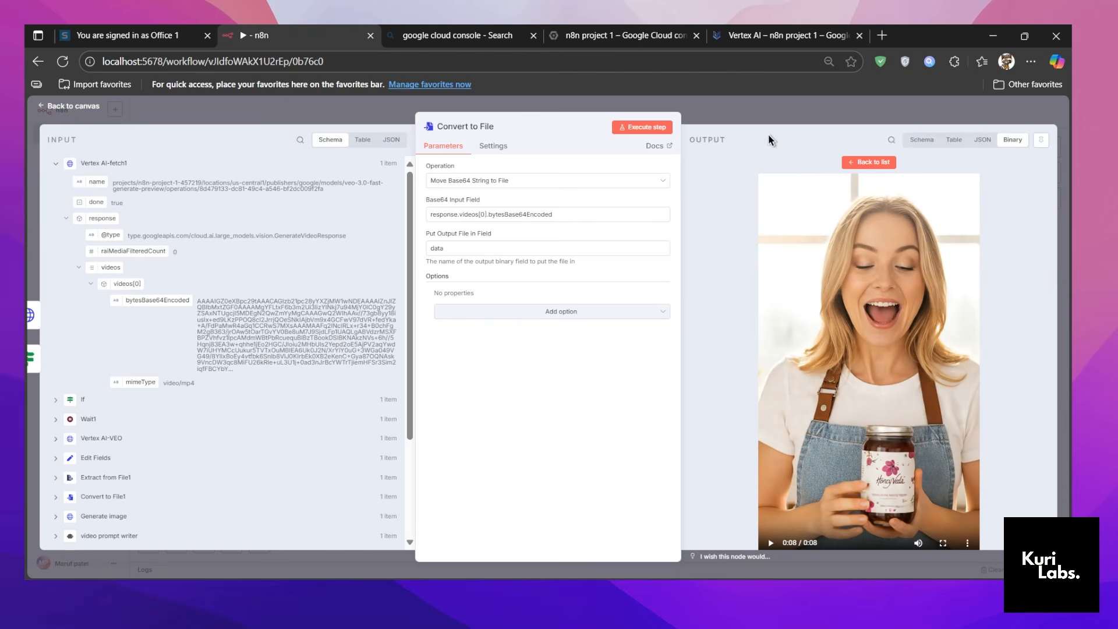
{"action": "left_click", "coordinate": [778, 117]}
Open Convert to File1, view the generated product image in its output, and close the node.
{"action": "double_click", "coordinate": [583, 348]}
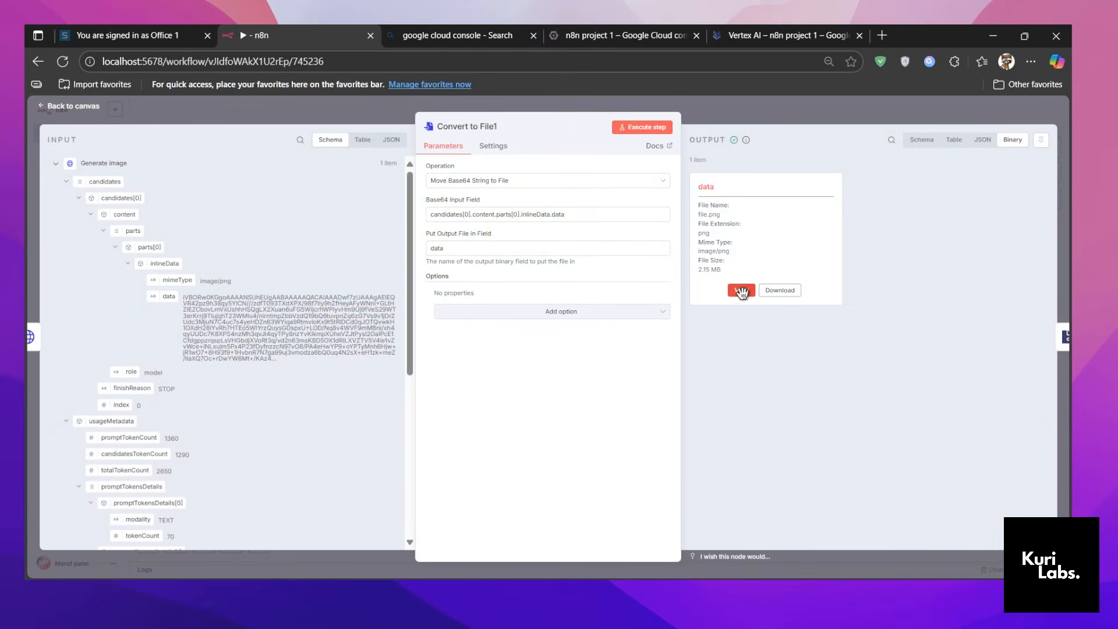
{"action": "left_click", "coordinate": [742, 290]}
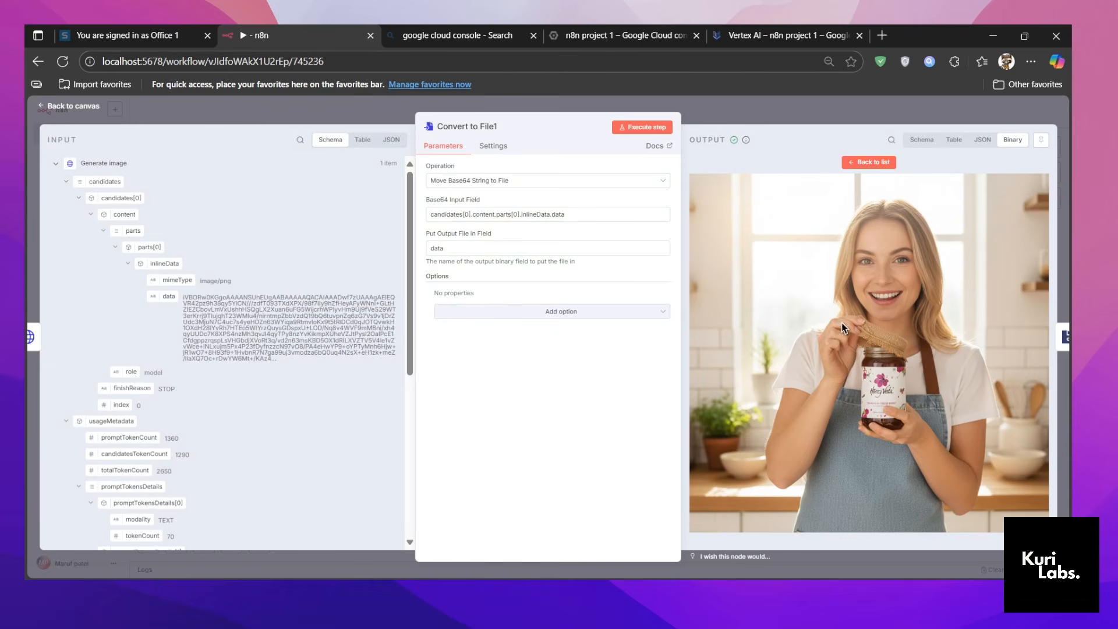
{"action": "left_click", "coordinate": [886, 121]}
Revisit the Convert to File node, return to the canvas, and save the workflow.
{"action": "double_click", "coordinate": [837, 396]}
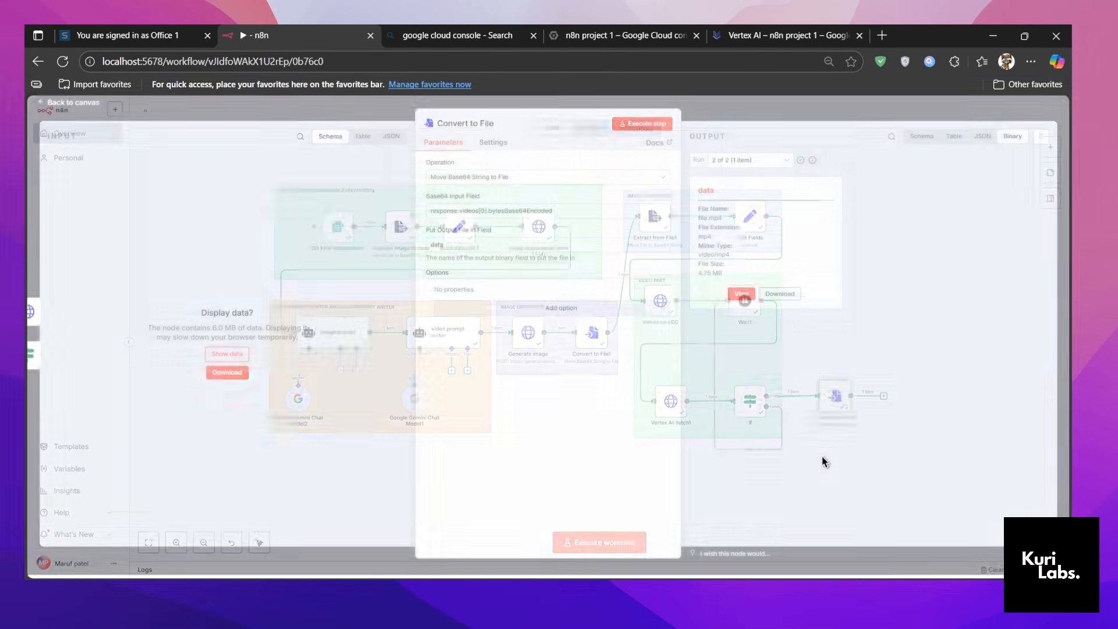
{"action": "left_click", "coordinate": [796, 102]}
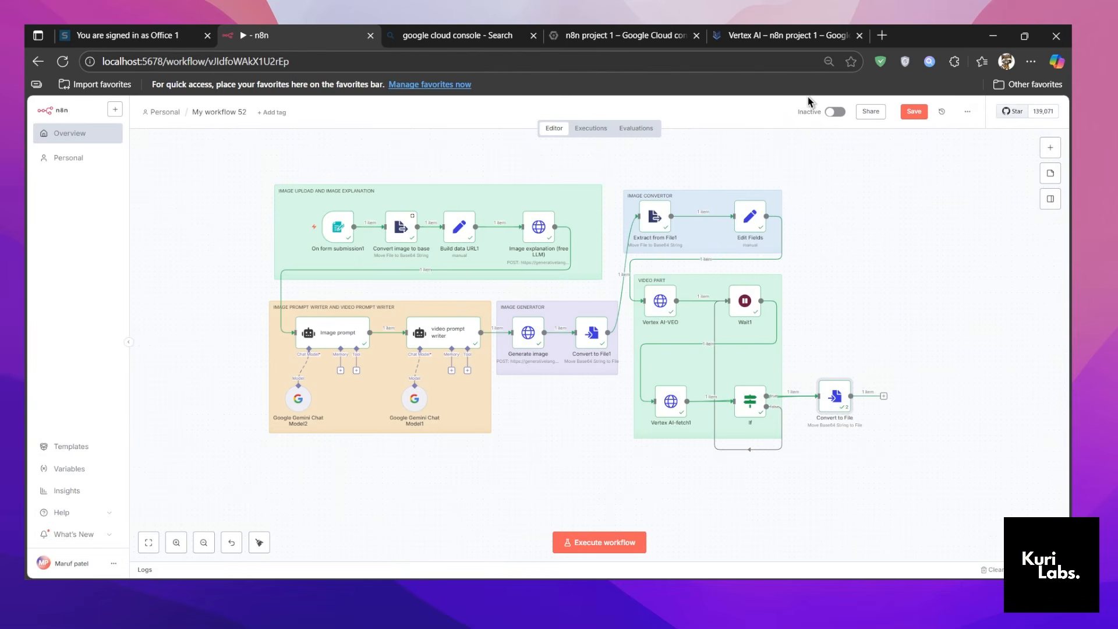
{"action": "left_click", "coordinate": [913, 112]}
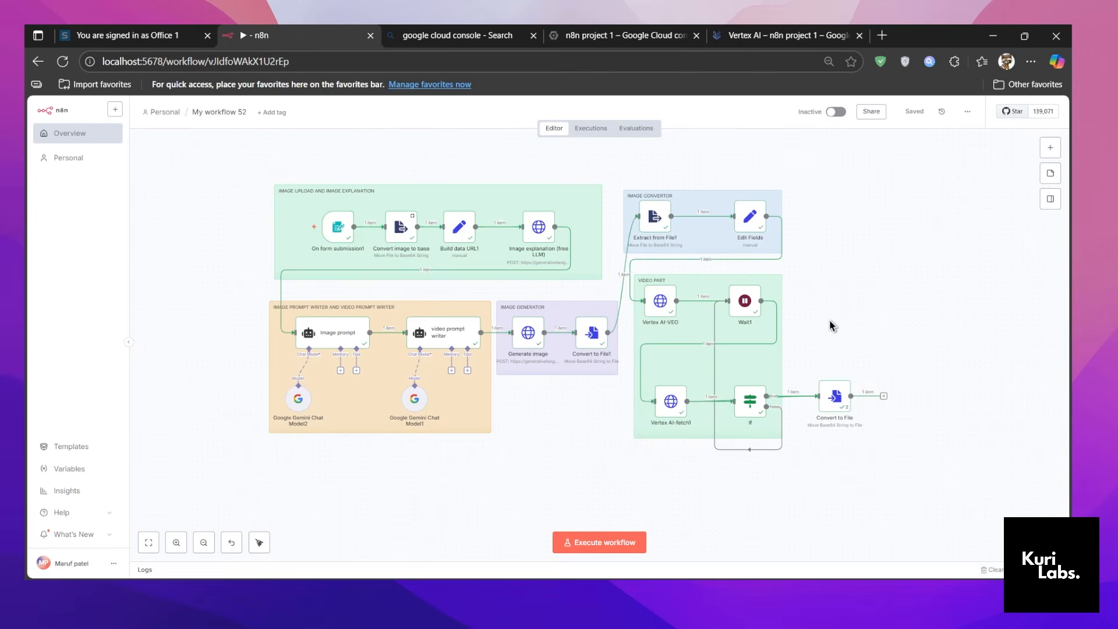
{"action": "key", "text": "minus"}
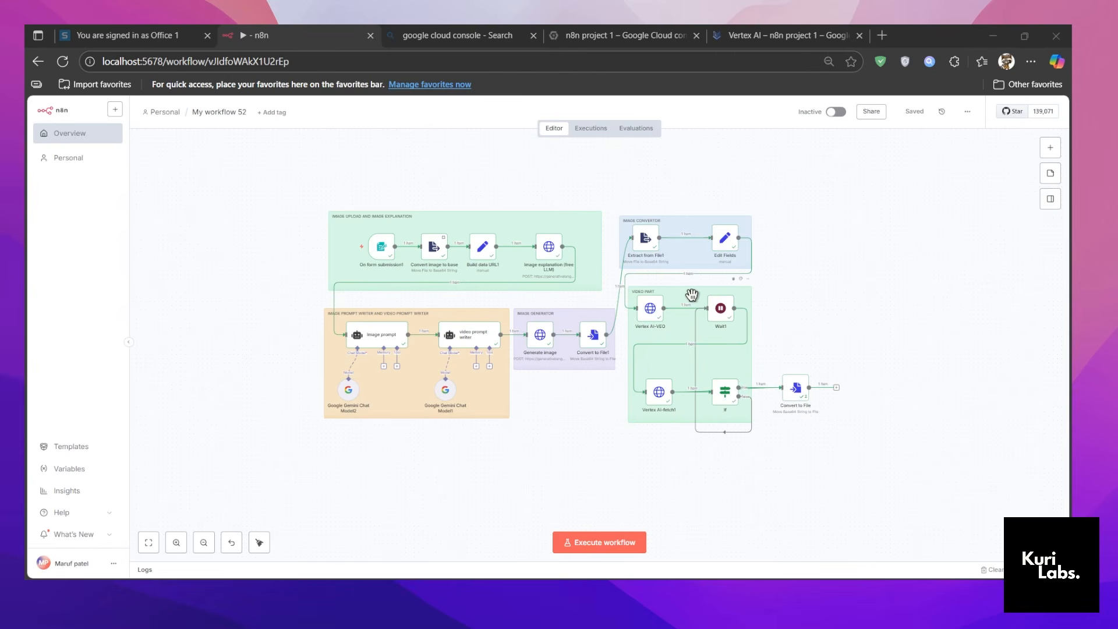
{"action": "scroll", "coordinate": [664, 306], "scroll_direction": "up", "scroll_amount": 1}
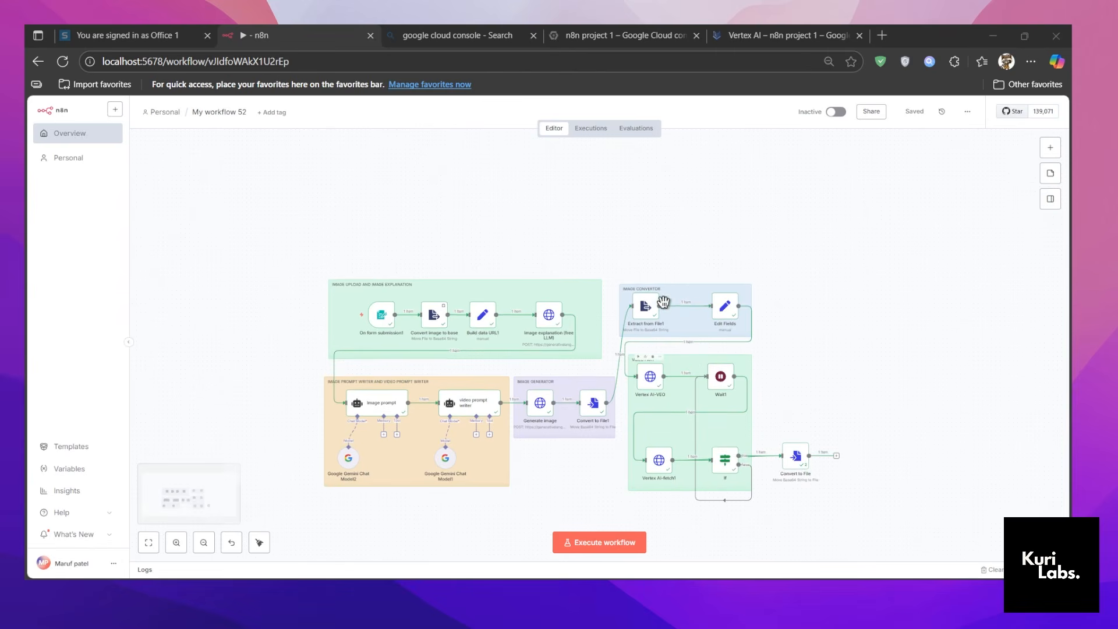